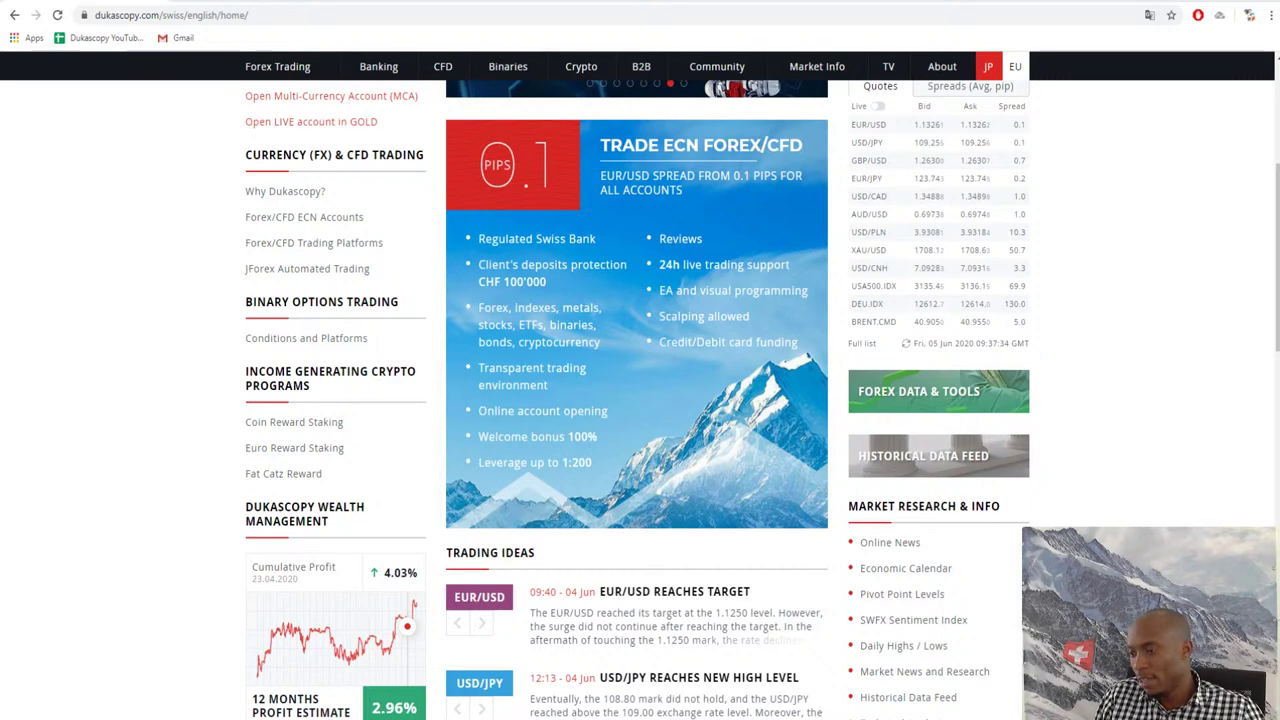
Check the Price Action Analysis live stream on YouTube and return to the Dukascopy home page
click(163, 660)
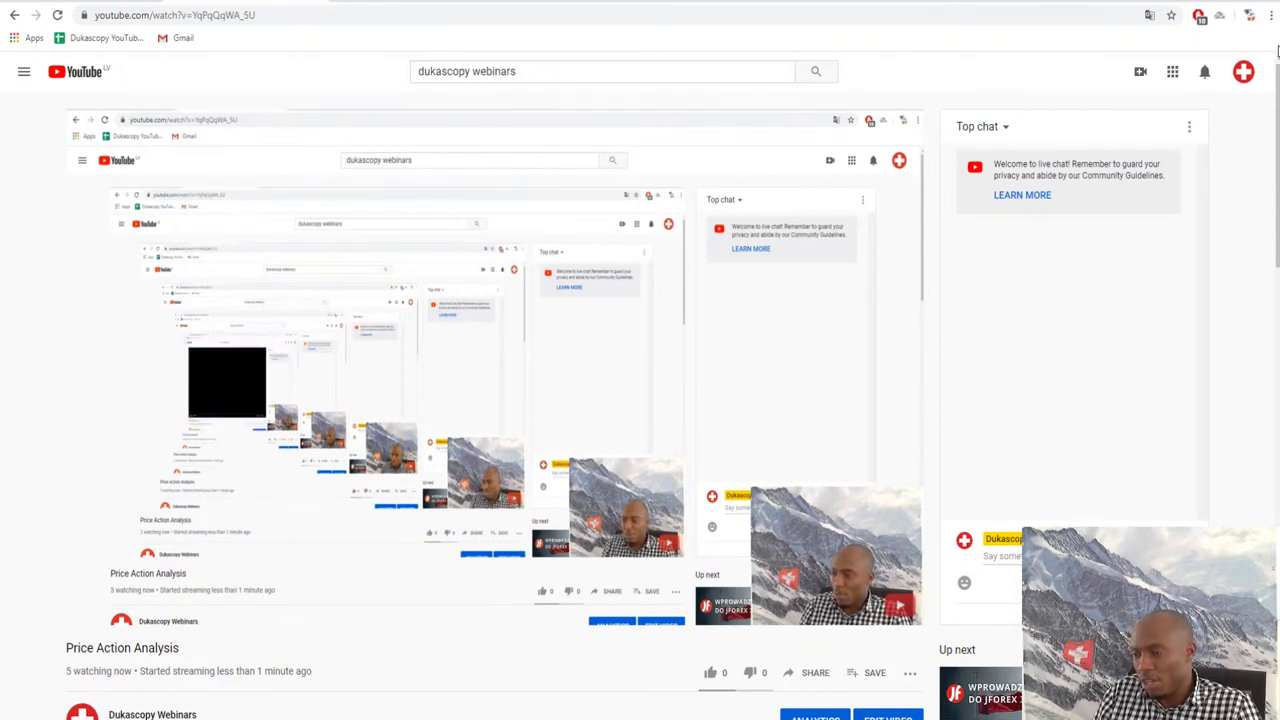
mouse_move(497, 547)
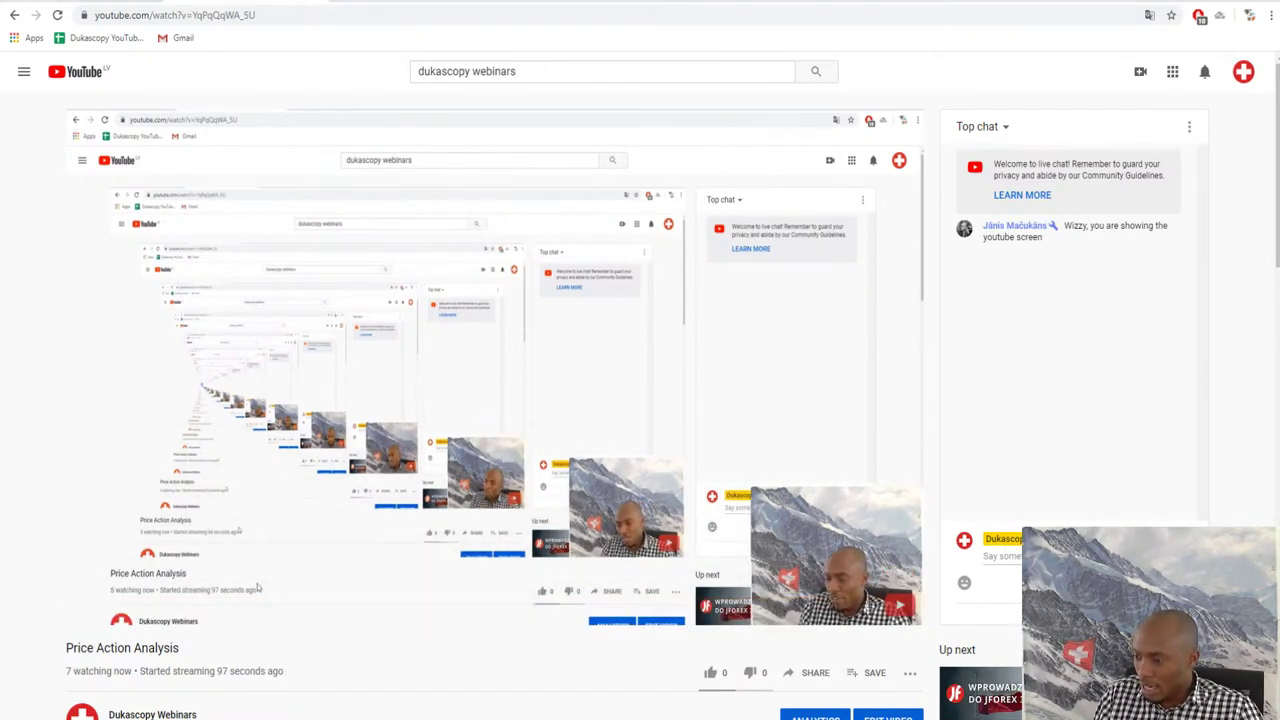
click(320, 675)
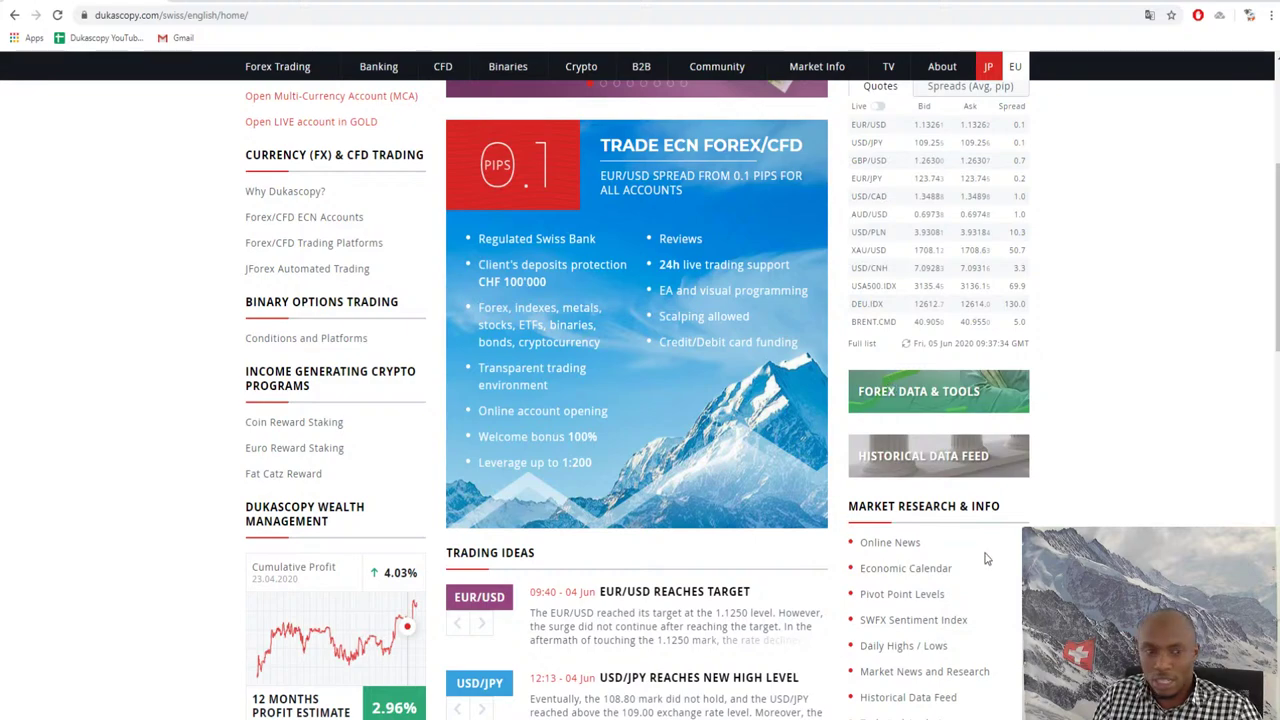
scroll(851, 638, down, 5)
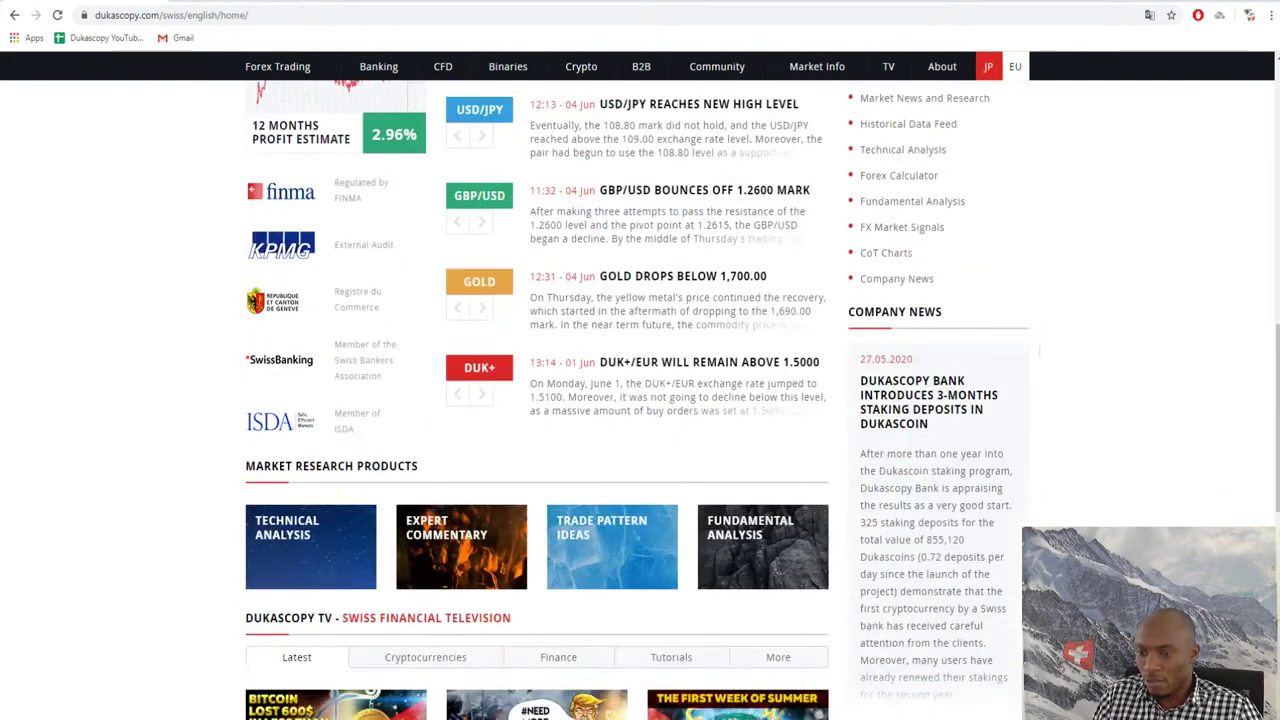
scroll(787, 651, up, 4)
scroll(787, 651, up, 5)
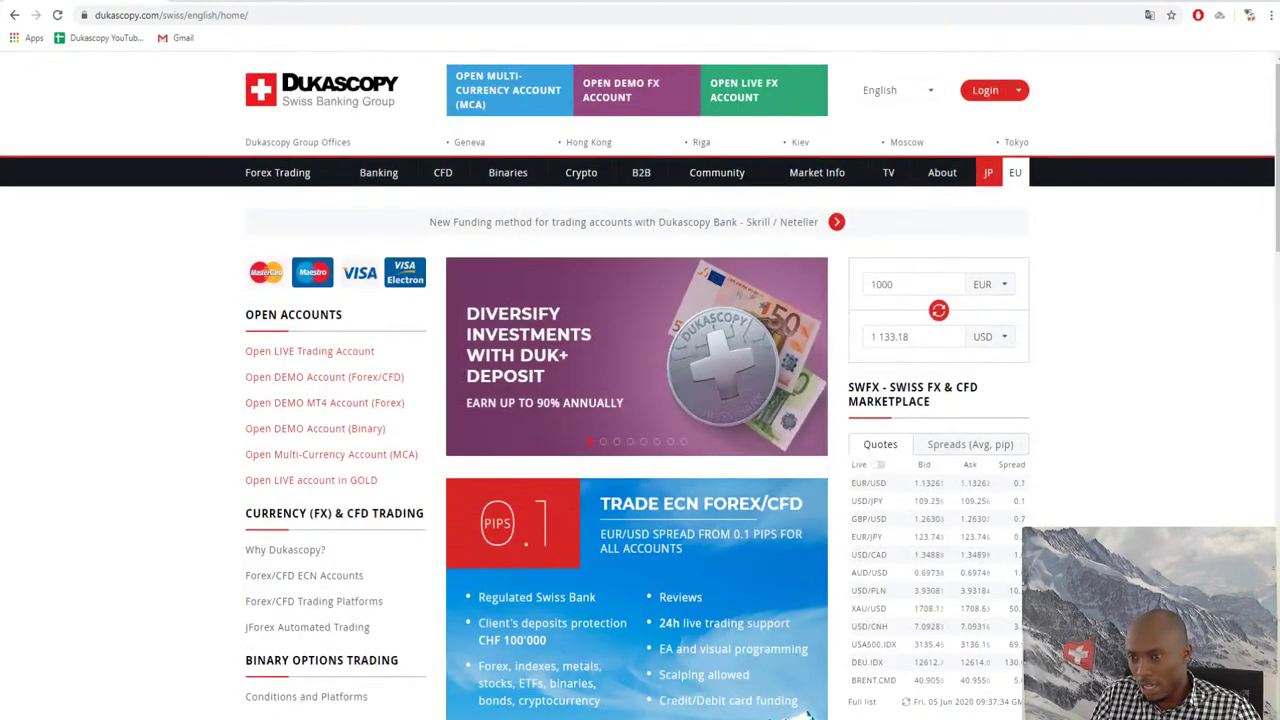
scroll(920, 580, down, 5)
click(930, 530)
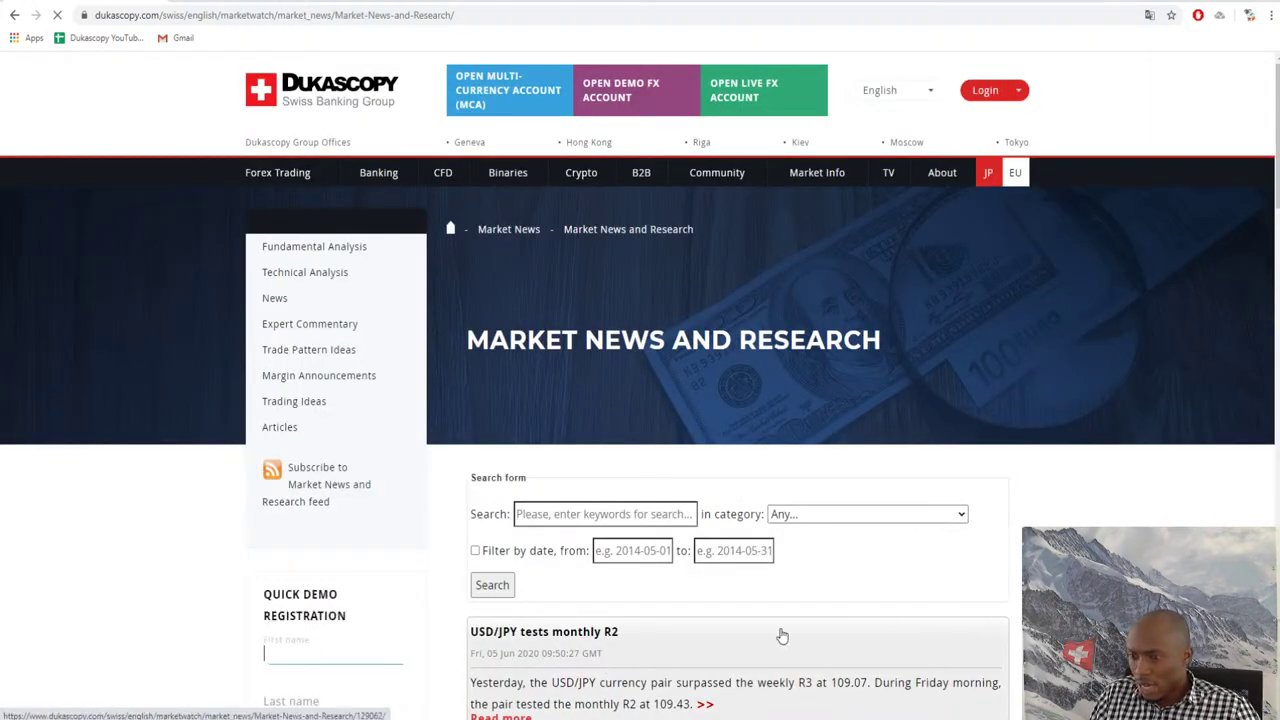
scroll(777, 634, down, 4)
scroll(600, 600, up, 4)
key(alt+Left)
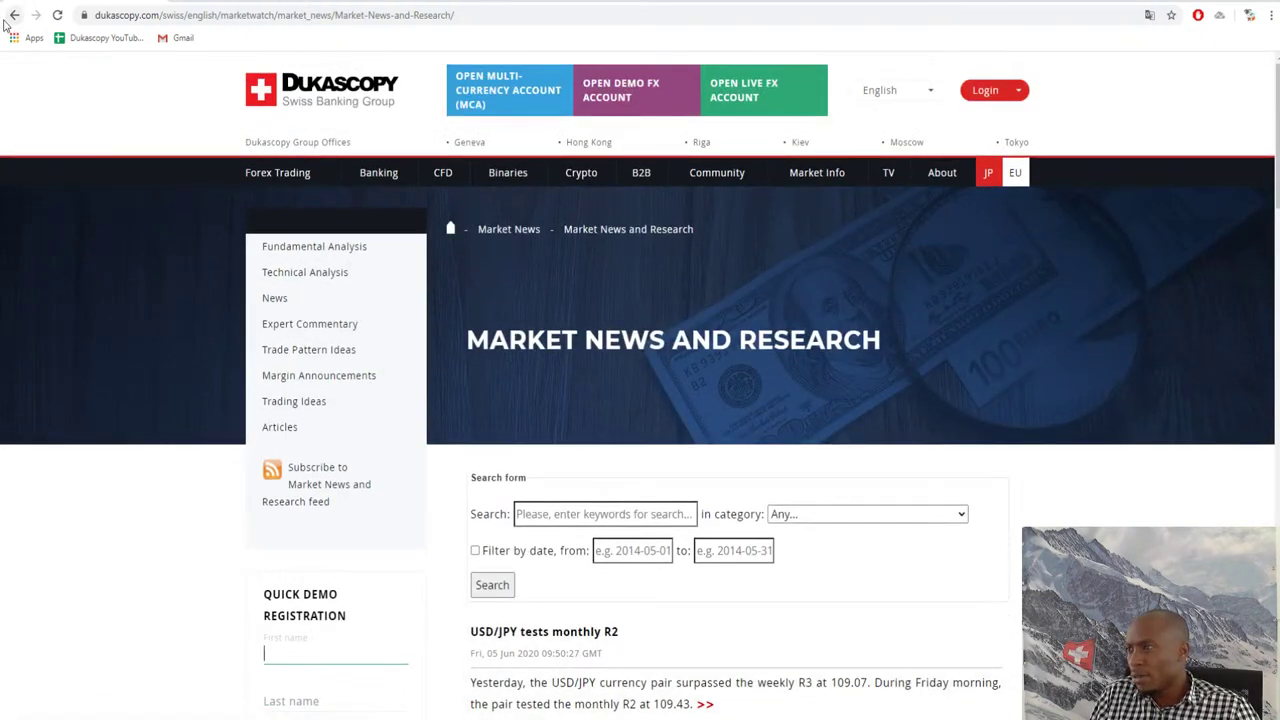
Open the EUR/USD chart from the home page quotes and shift it to leave empty space after the latest candle
scroll(1008, 650, up, 5)
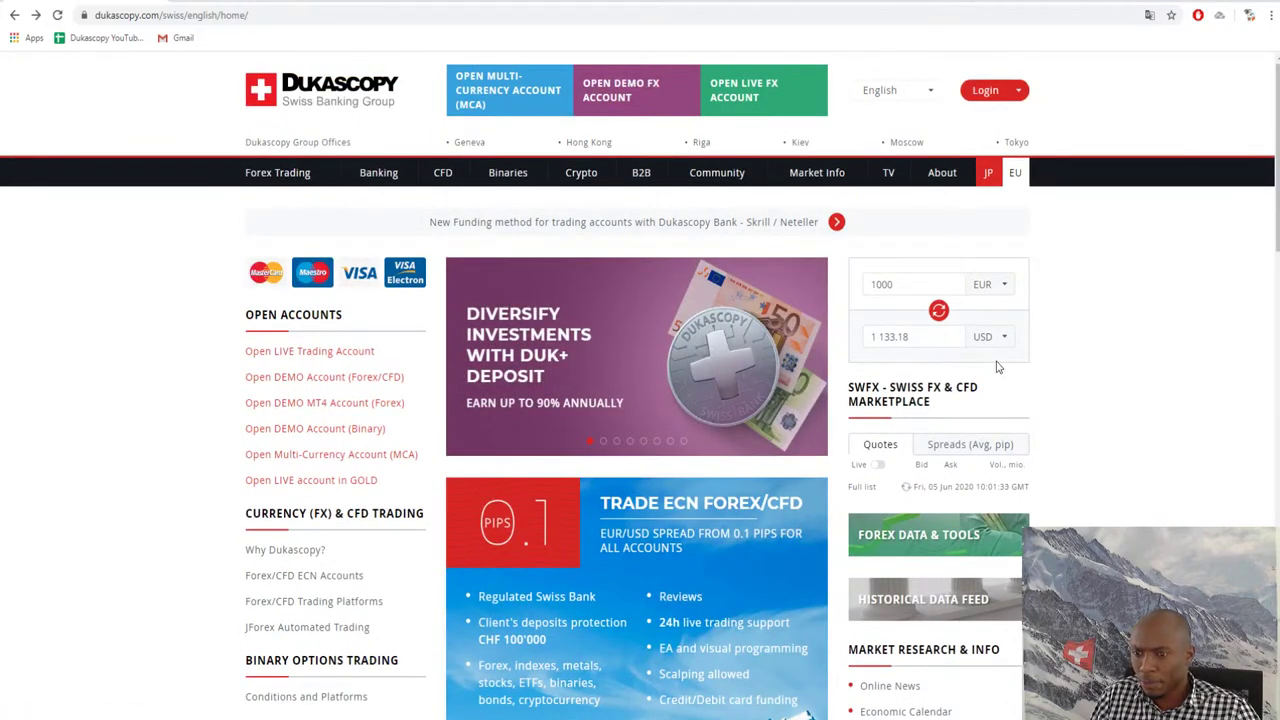
click(876, 486)
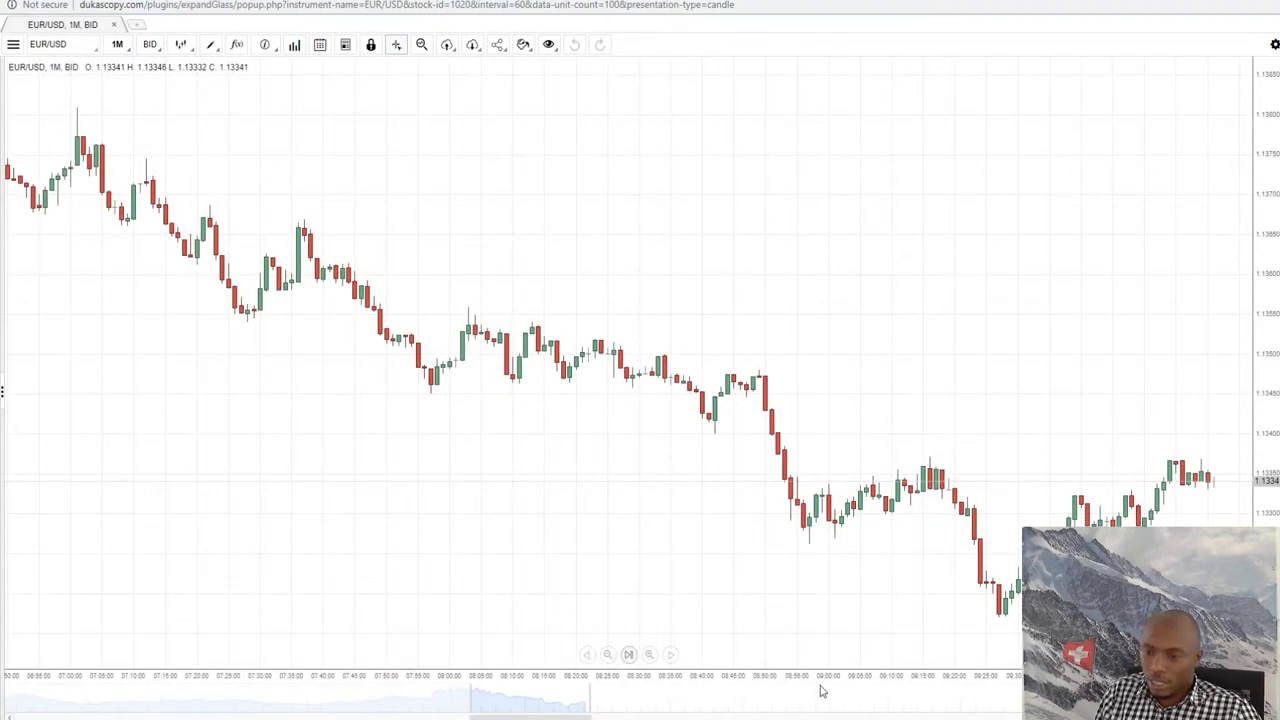
drag(890, 430, 683, 449)
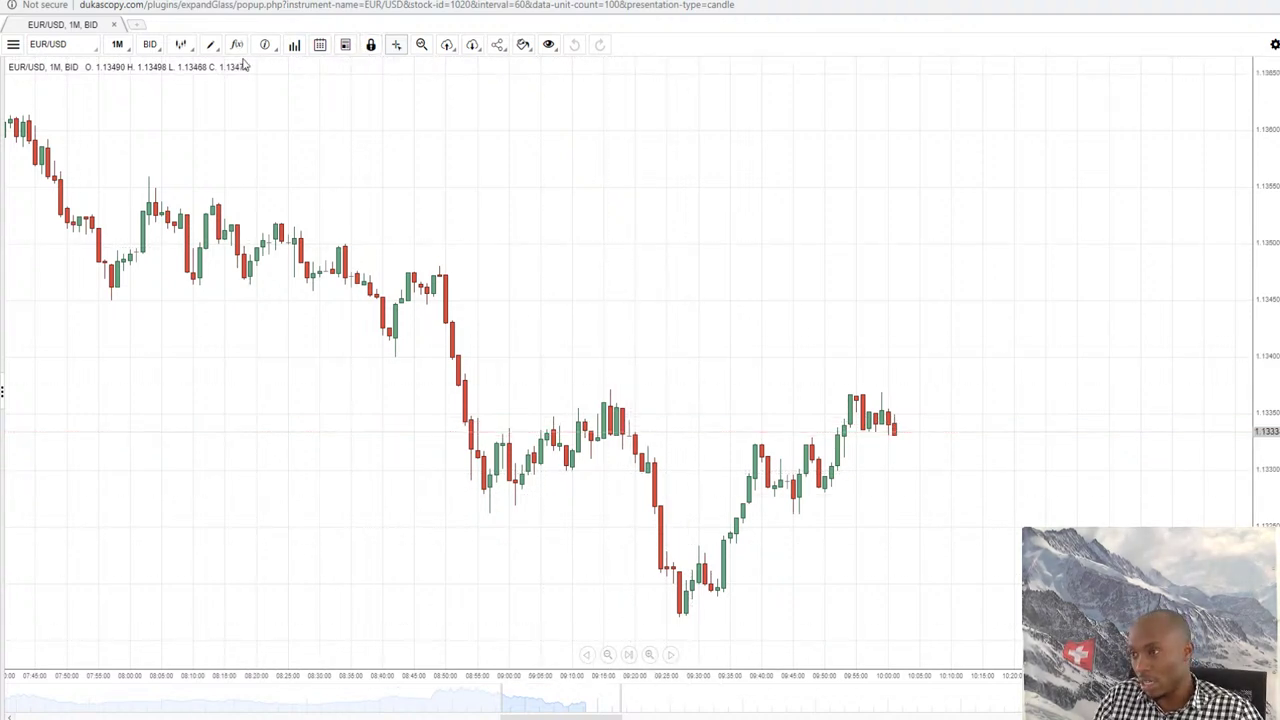
Find the Simple Moving Average (SMA) indicator for the chart and set its time period to 200
click(238, 46)
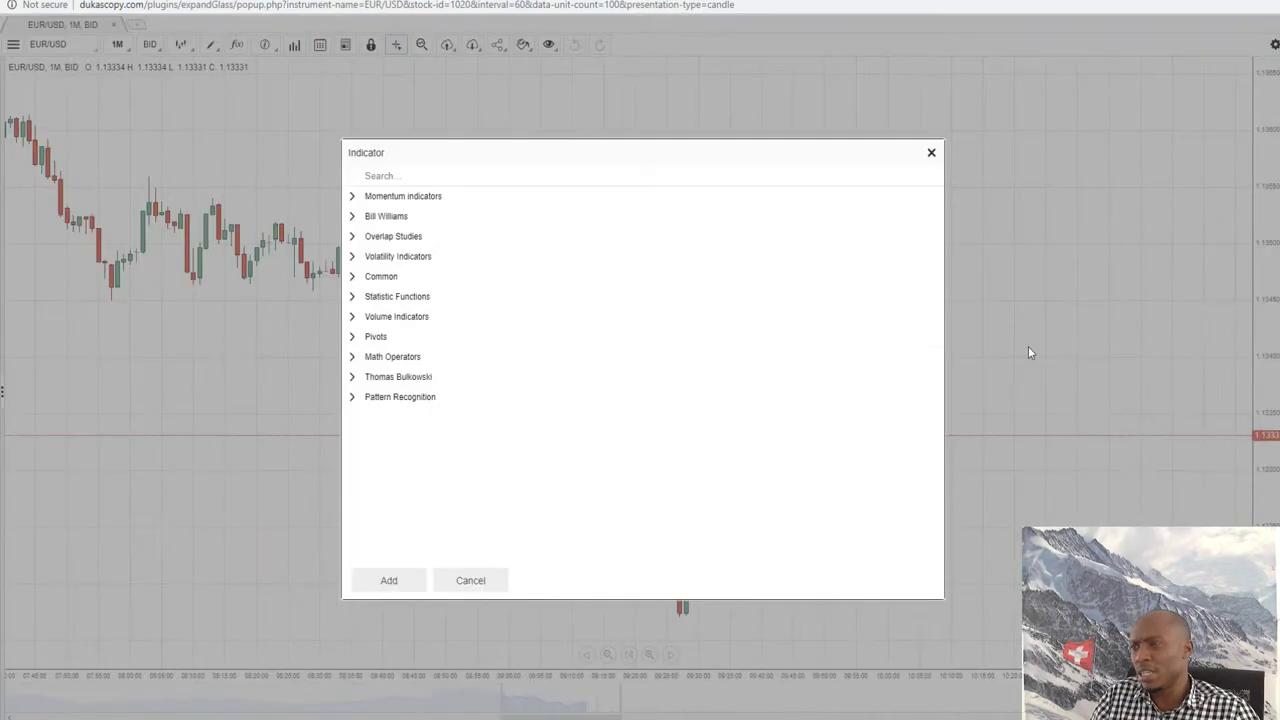
text(sma)
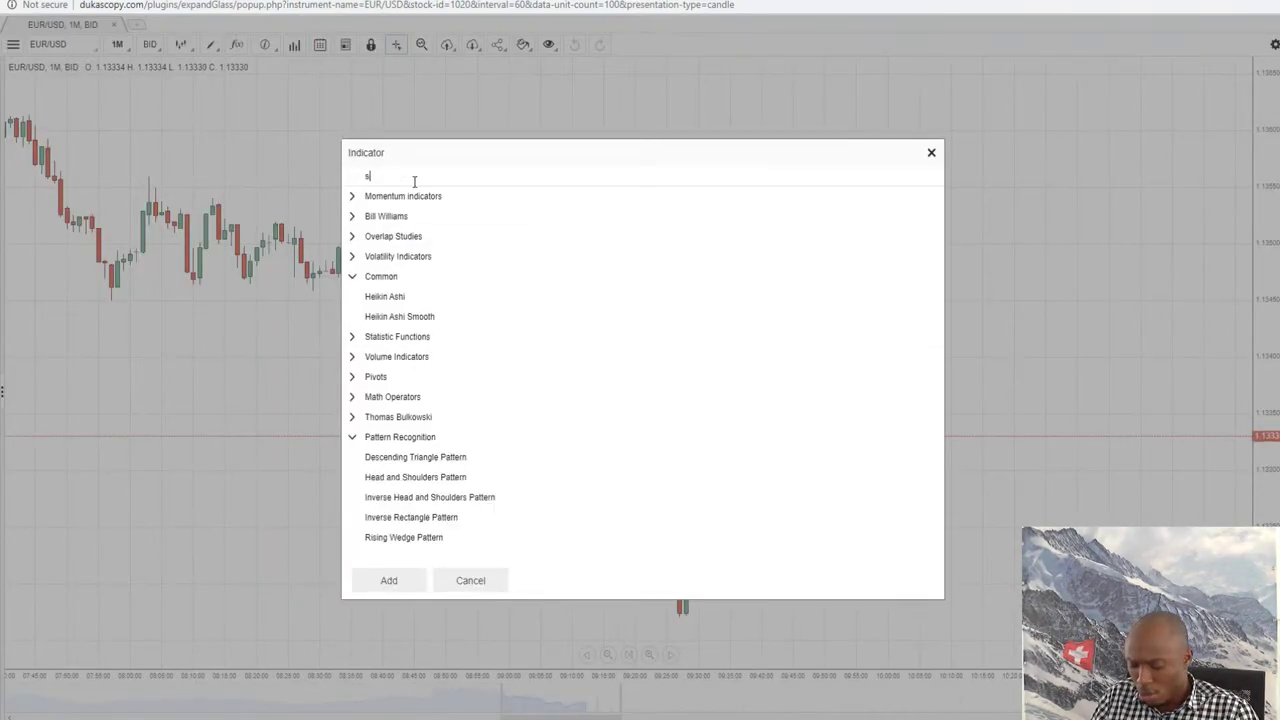
click(430, 216)
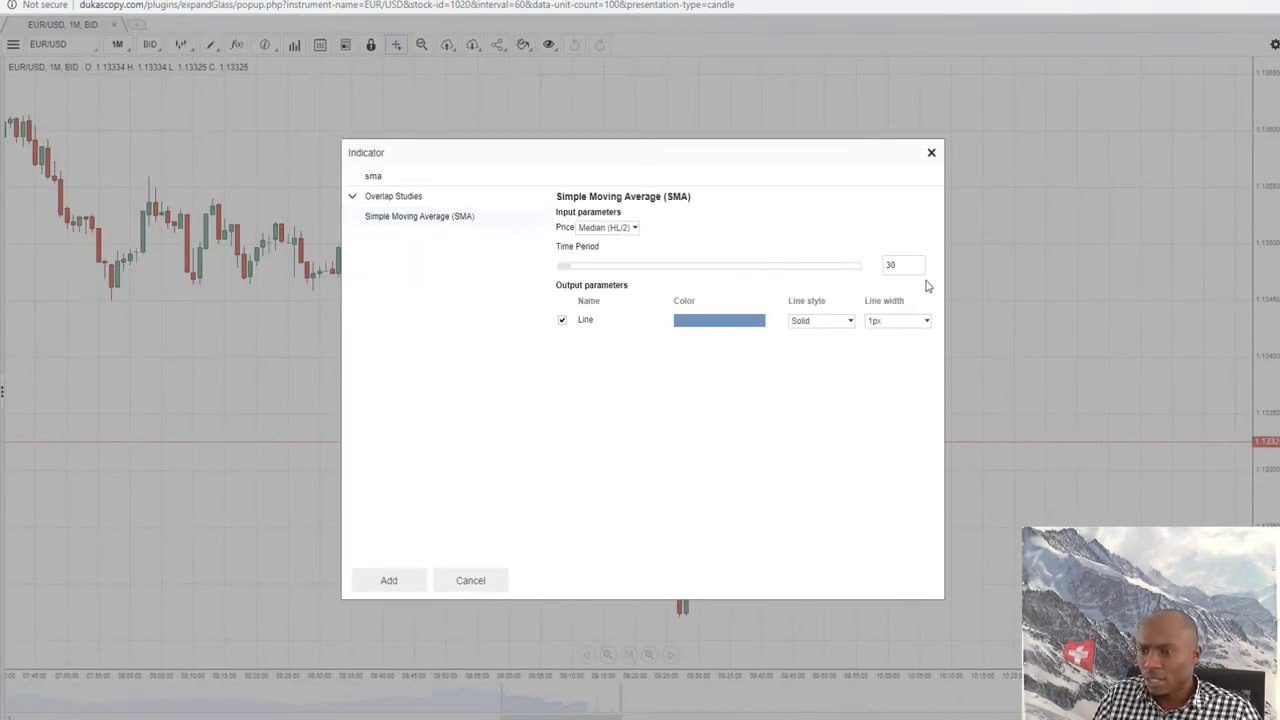
double_click(896, 265)
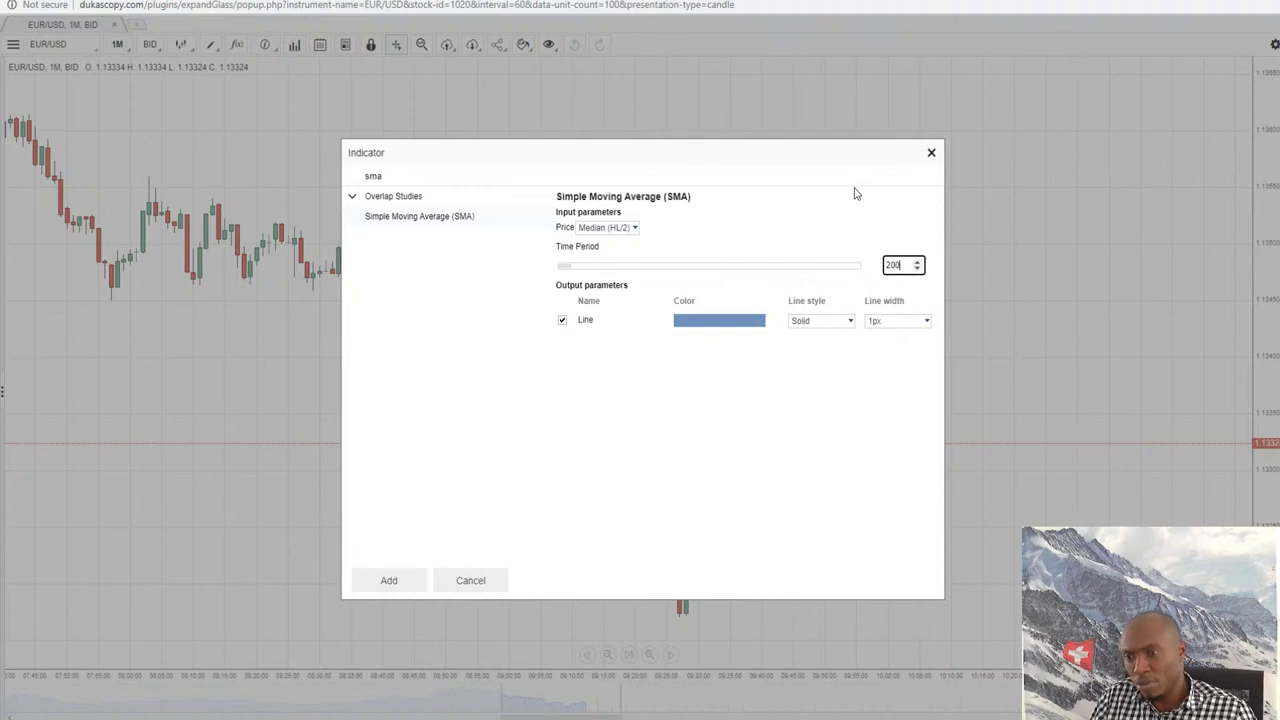
Style the 200-period SMA line as solid, 3px wide and crimson red, and add it to the chart
click(904, 322)
click(900, 343)
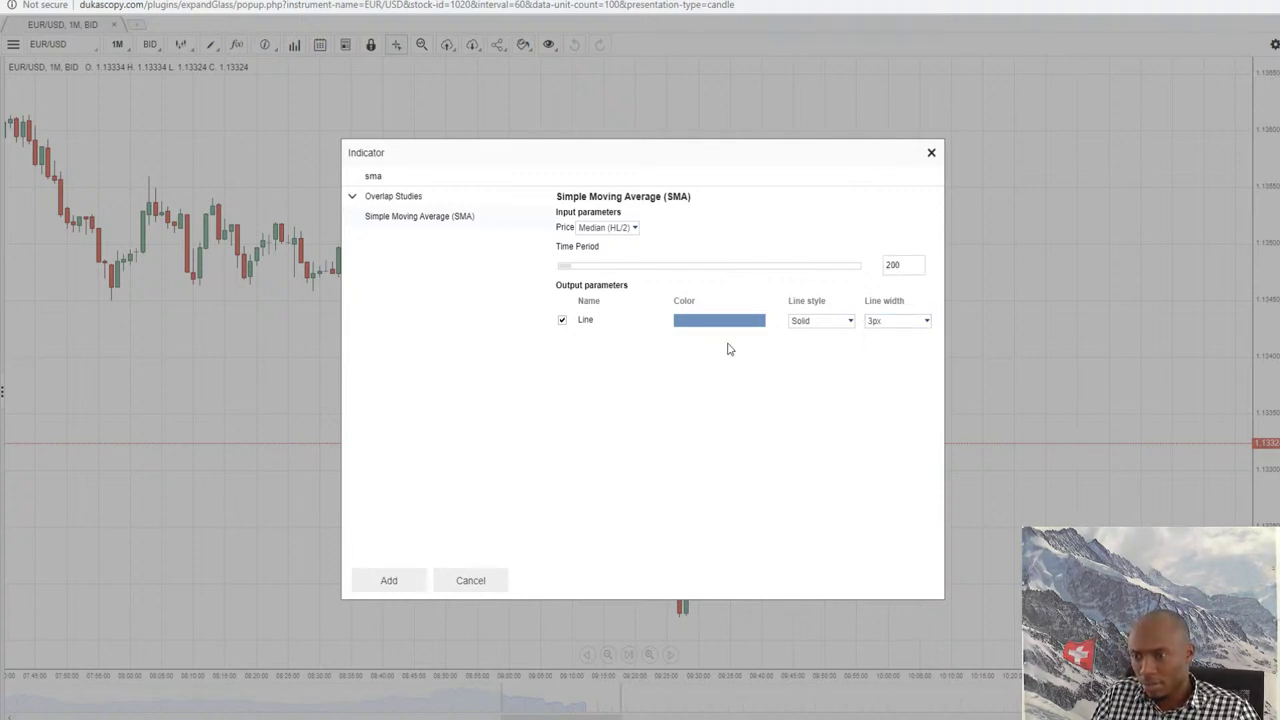
click(806, 322)
click(806, 334)
click(716, 321)
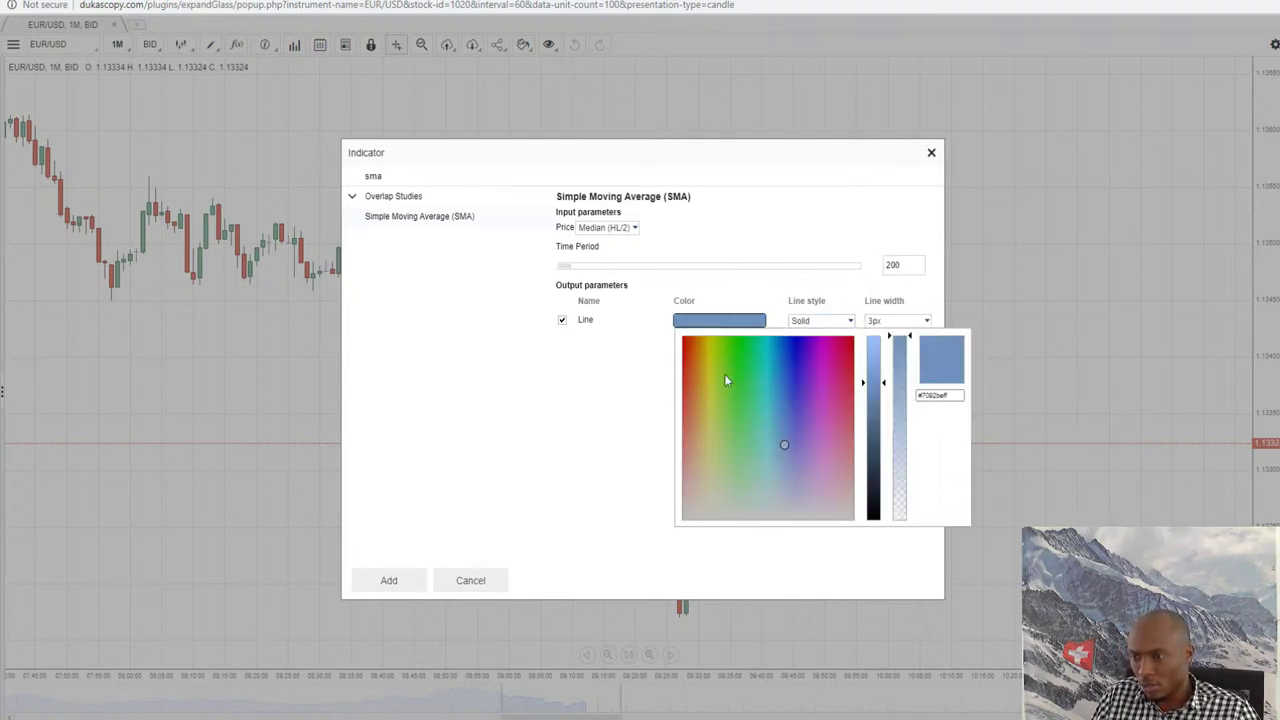
click(850, 360)
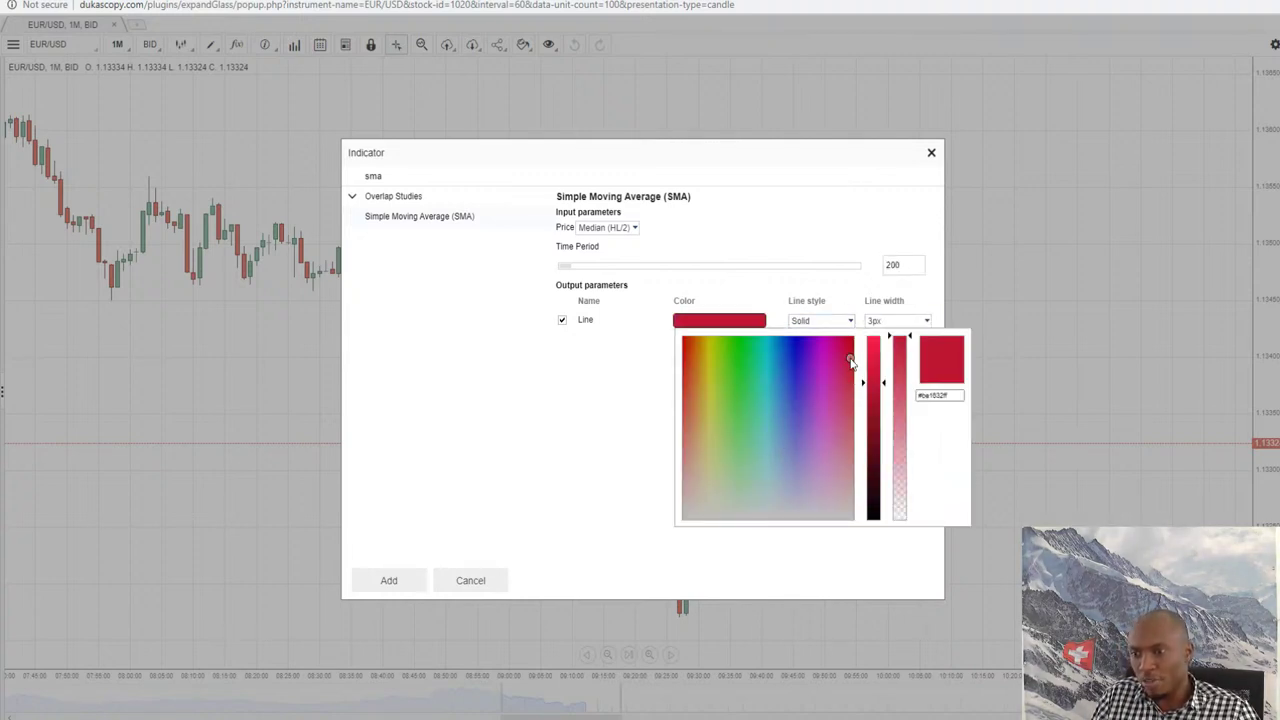
click(603, 409)
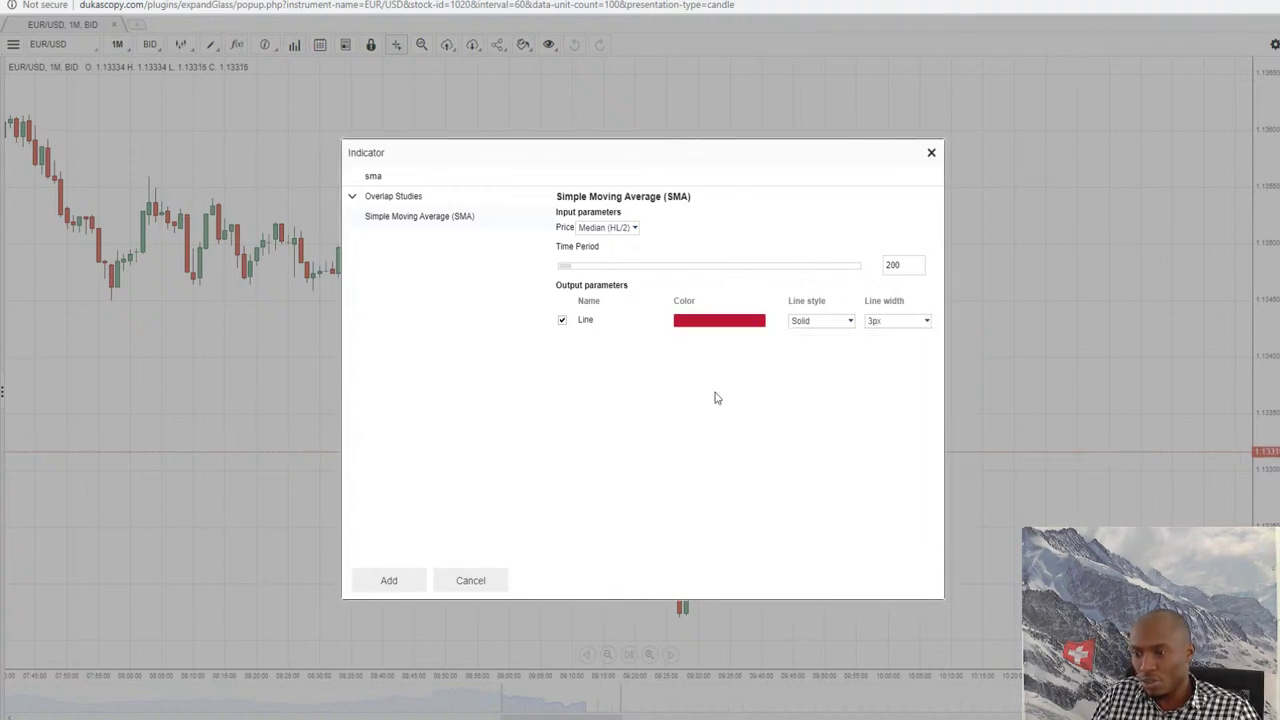
click(373, 580)
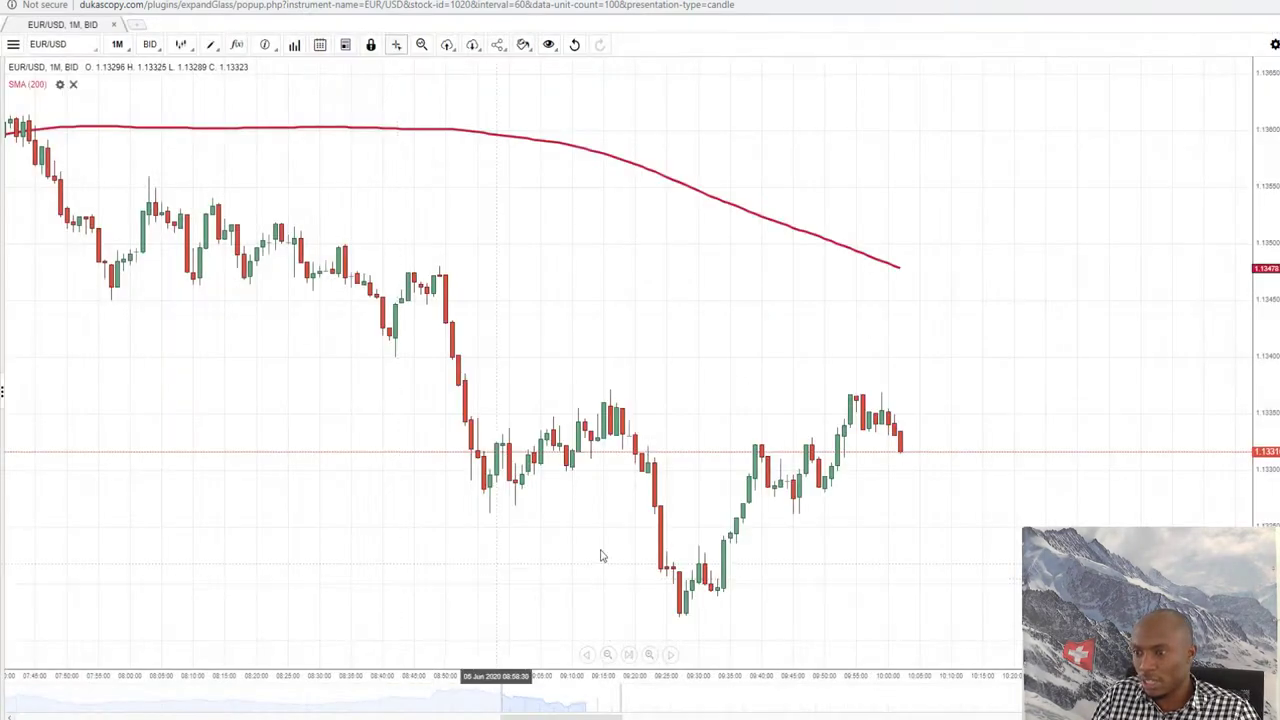
Select a second Simple Moving Average (SMA) indicator and set its time period to 50
click(238, 45)
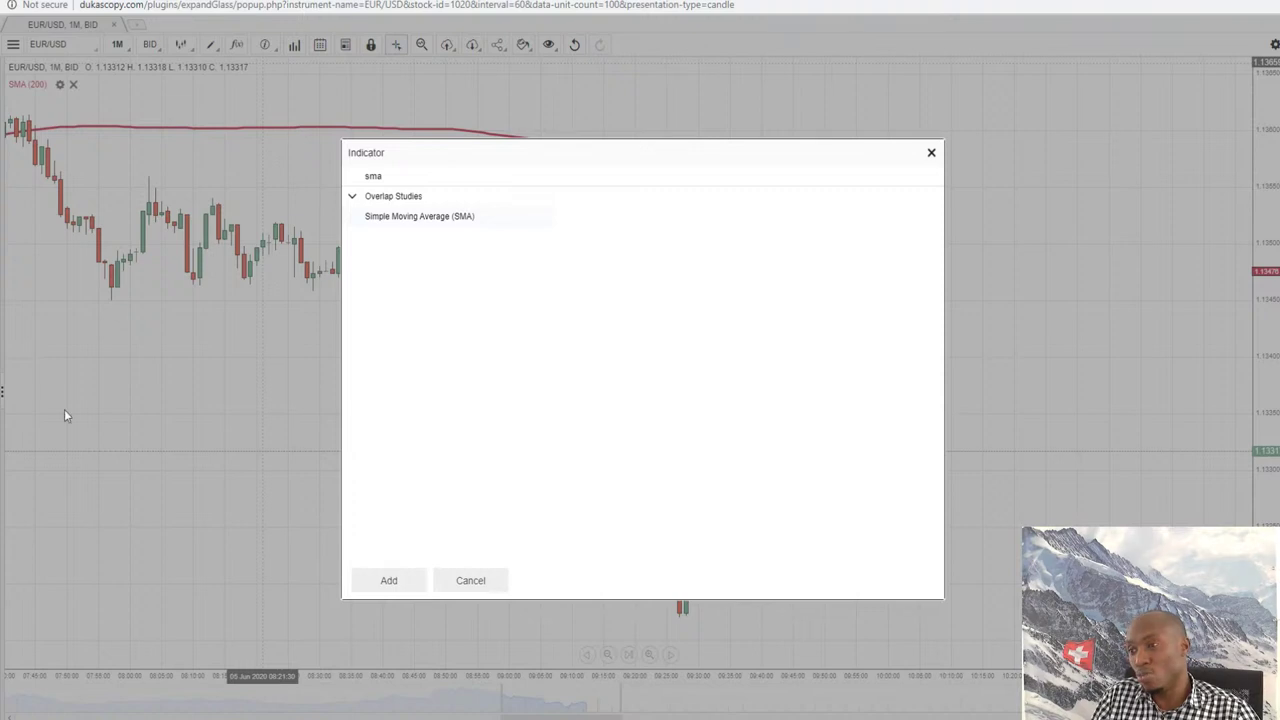
click(443, 217)
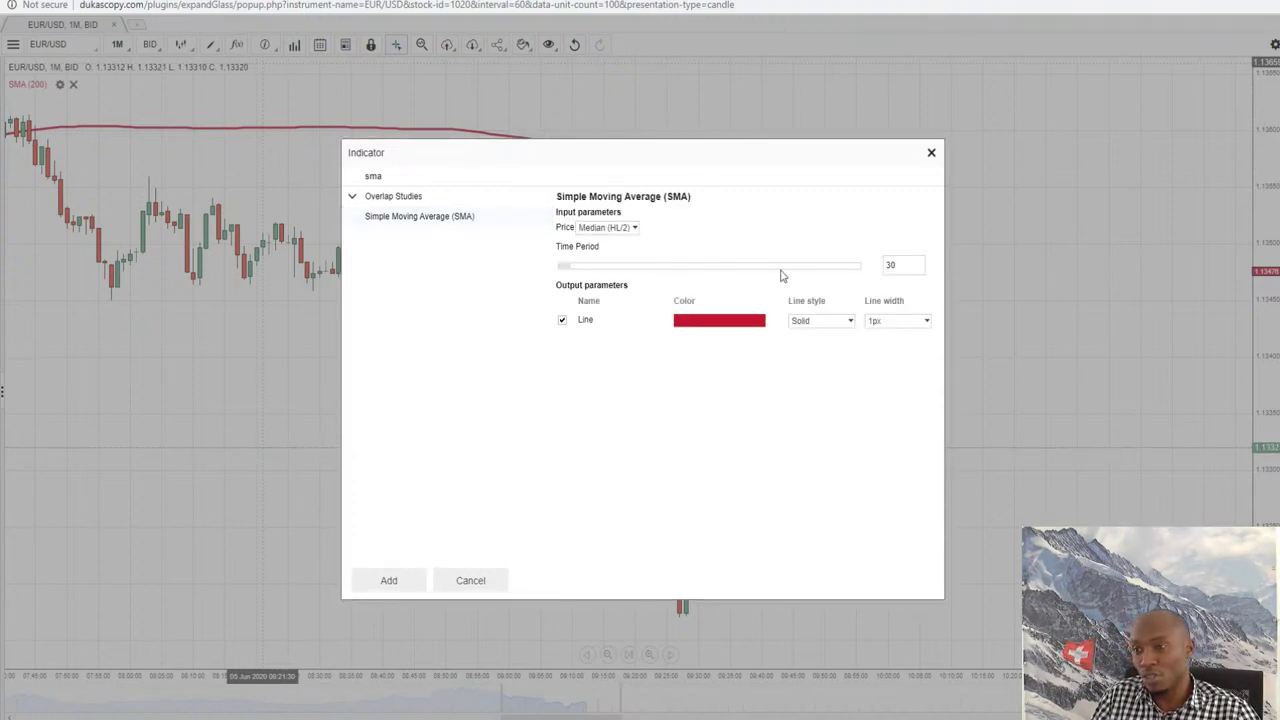
double_click(907, 267)
text(50)
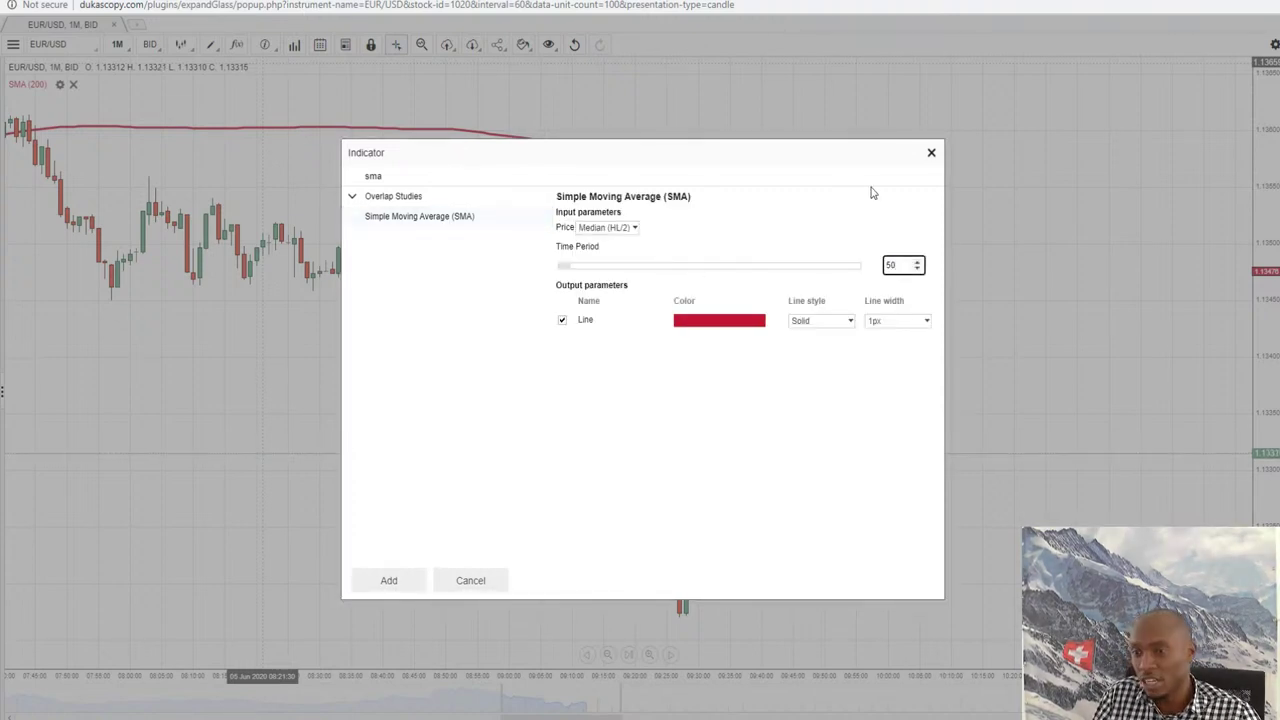
Style the 50-period SMA line as 2px wide and dark green, and add it to the chart
click(878, 322)
click(884, 347)
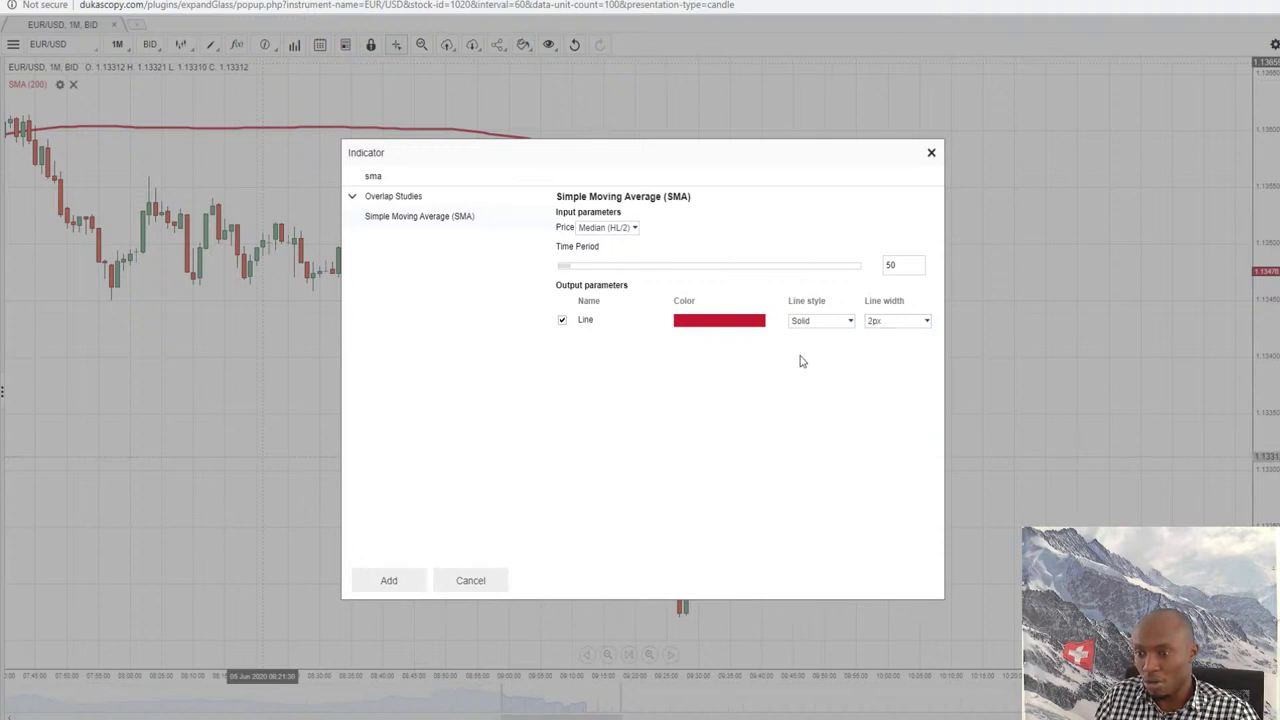
click(735, 321)
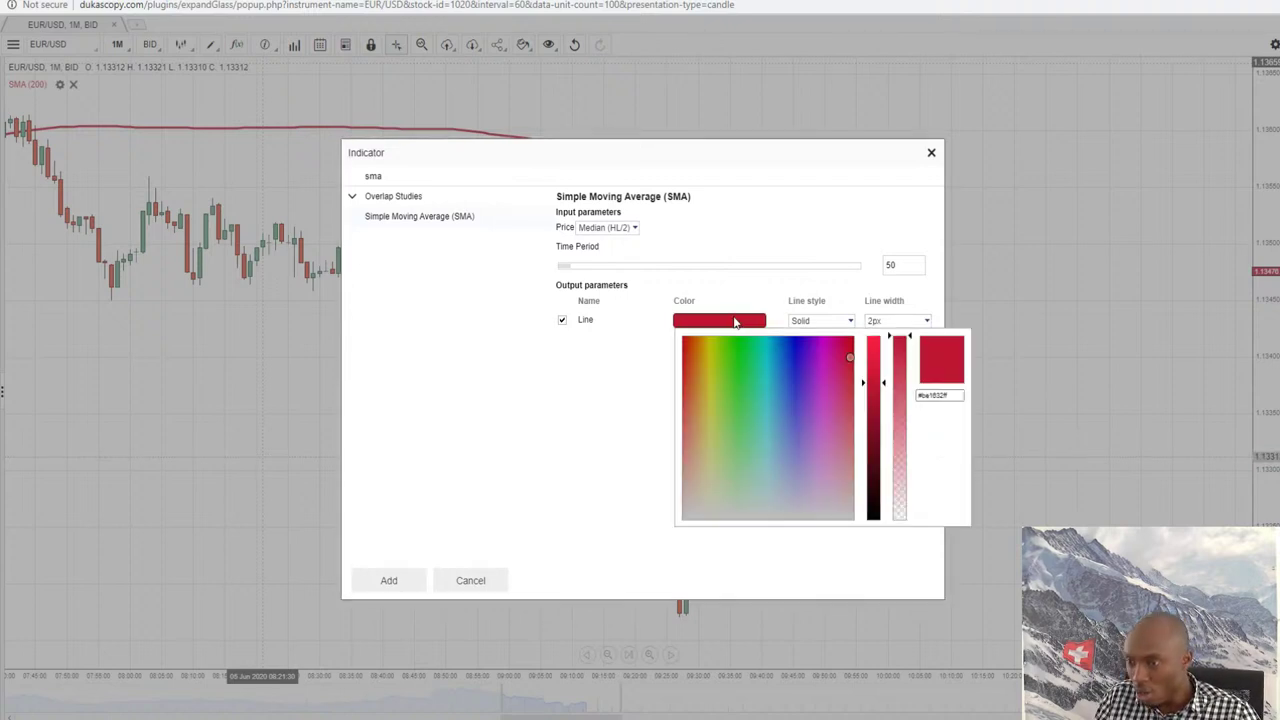
click(736, 431)
click(874, 445)
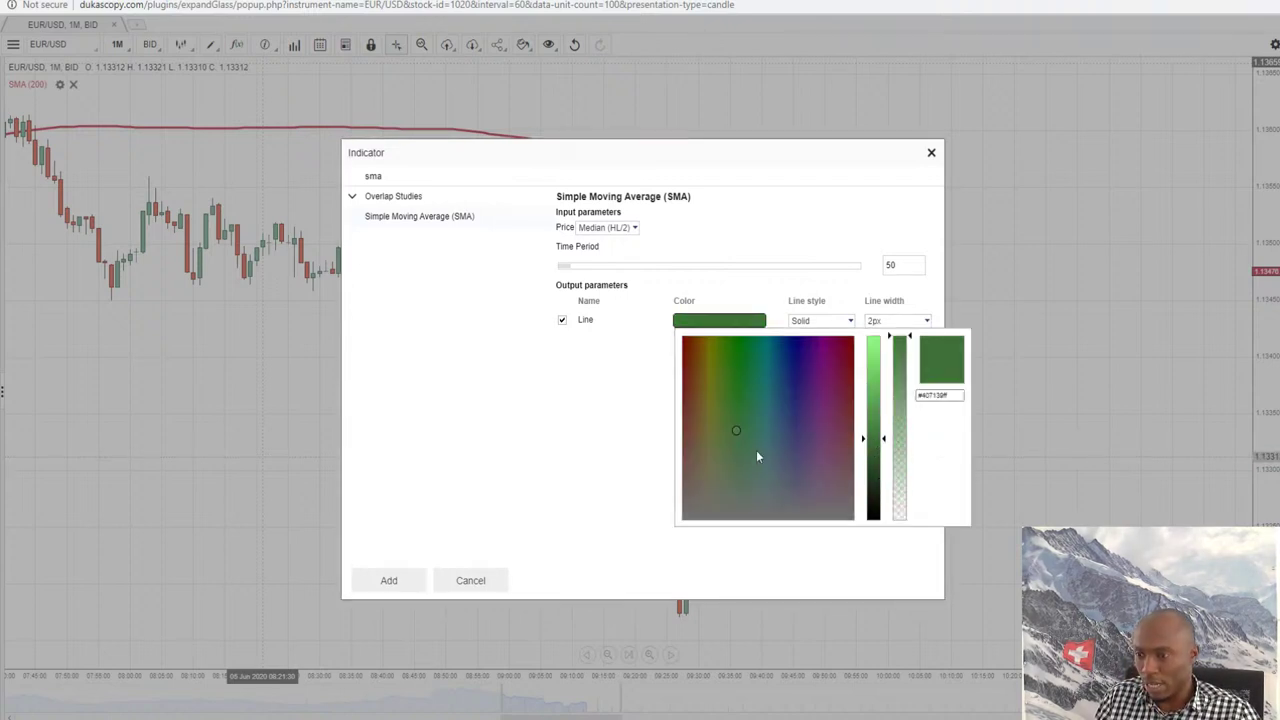
click(400, 582)
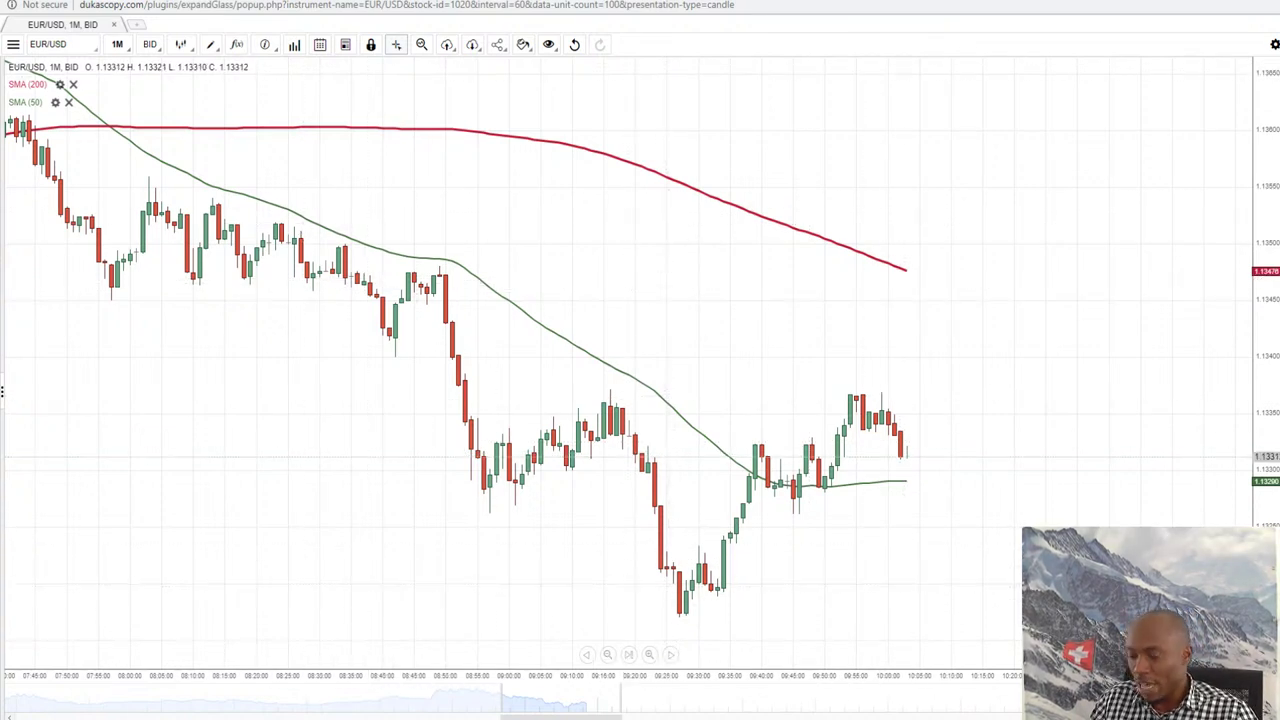
Check how the chart appears in the YouTube live stream and return to the chart window
mouse_move(205, 711)
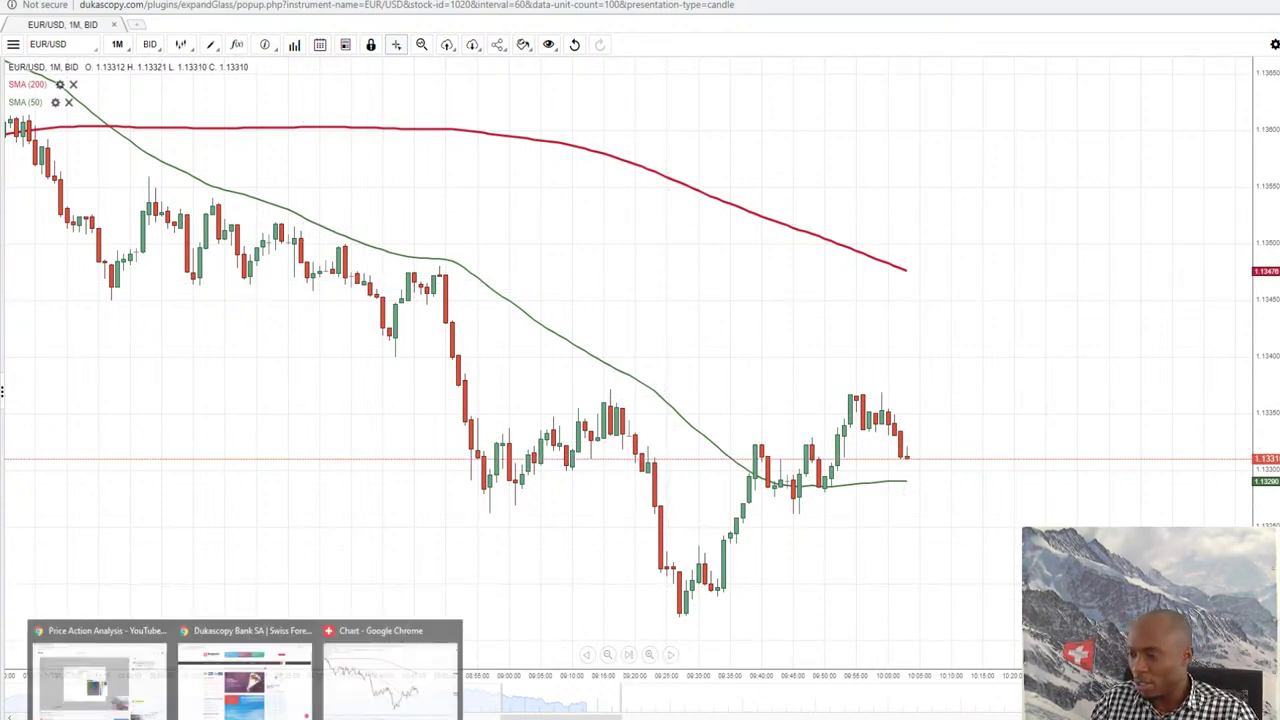
click(100, 675)
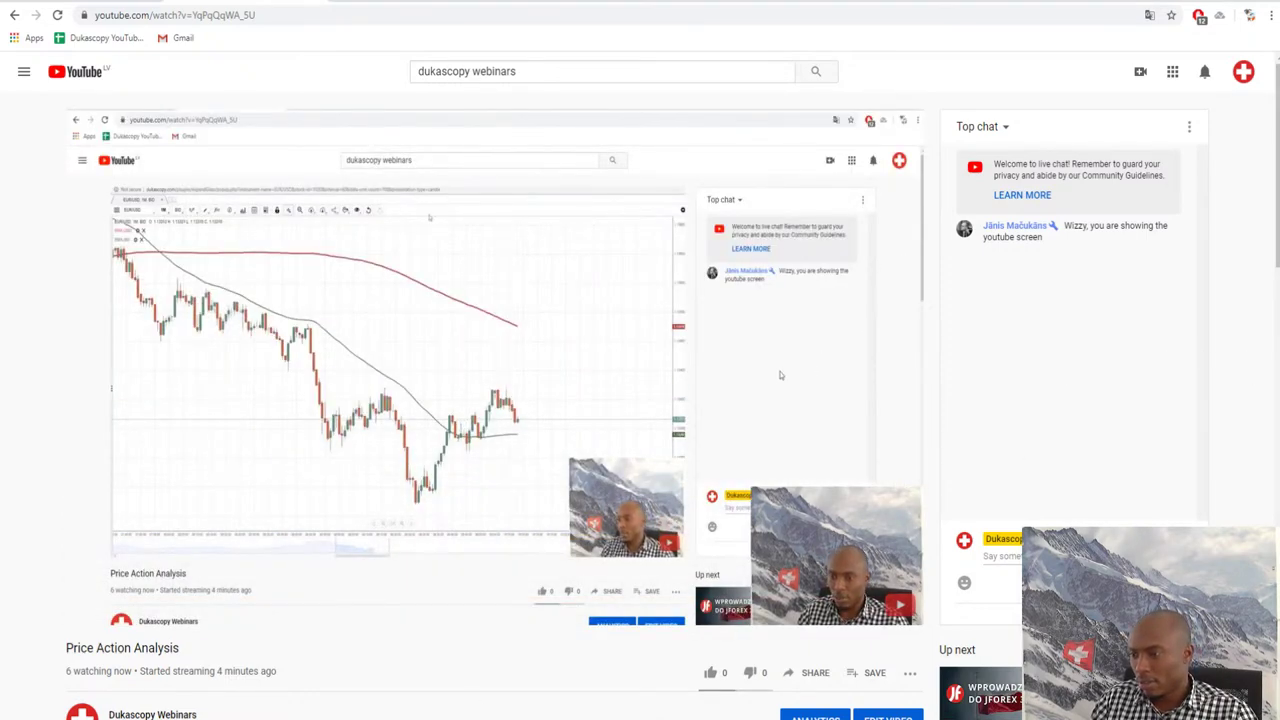
key(alt+Tab)
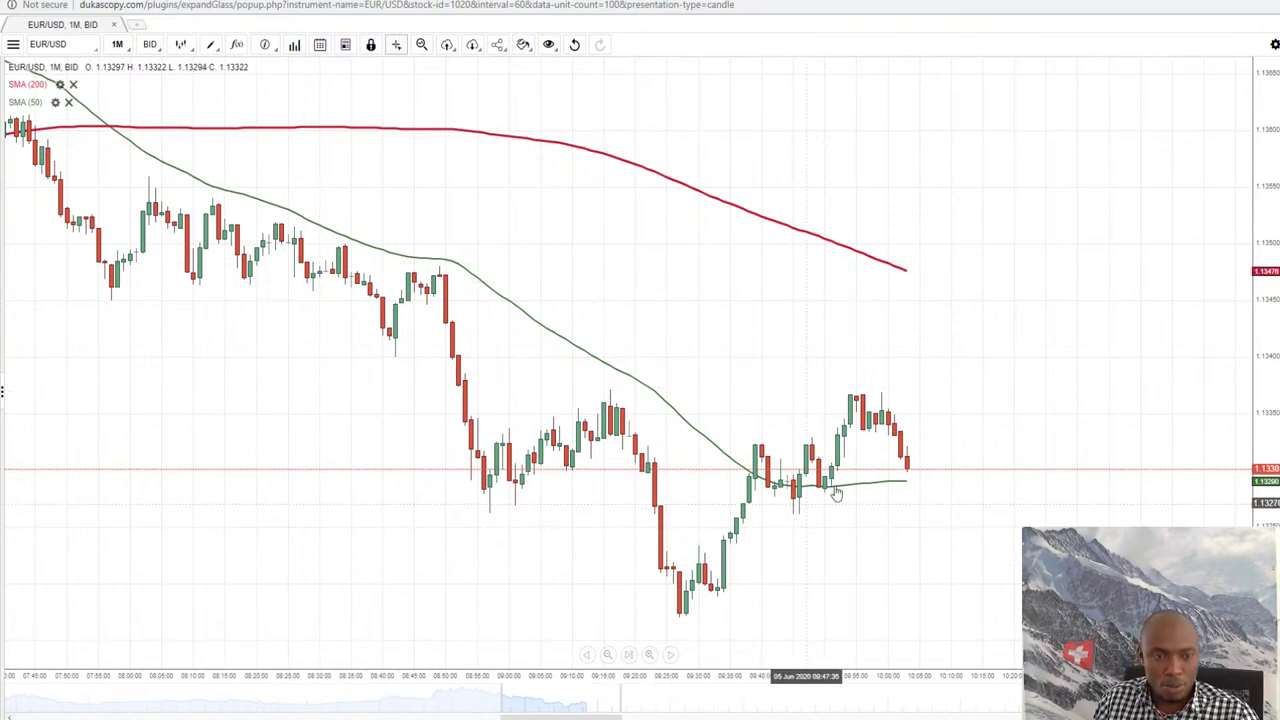
Switch the EUR/USD chart period to 1 Day and jump to the most recent candles
click(117, 45)
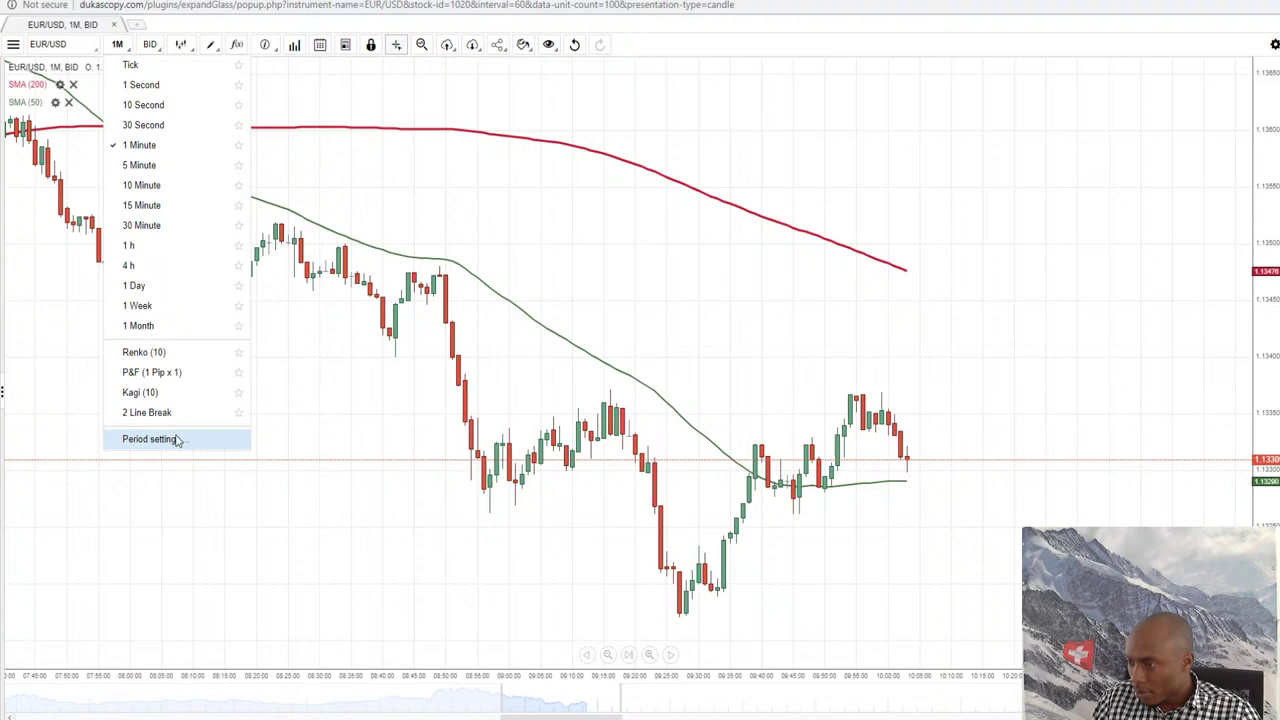
click(137, 285)
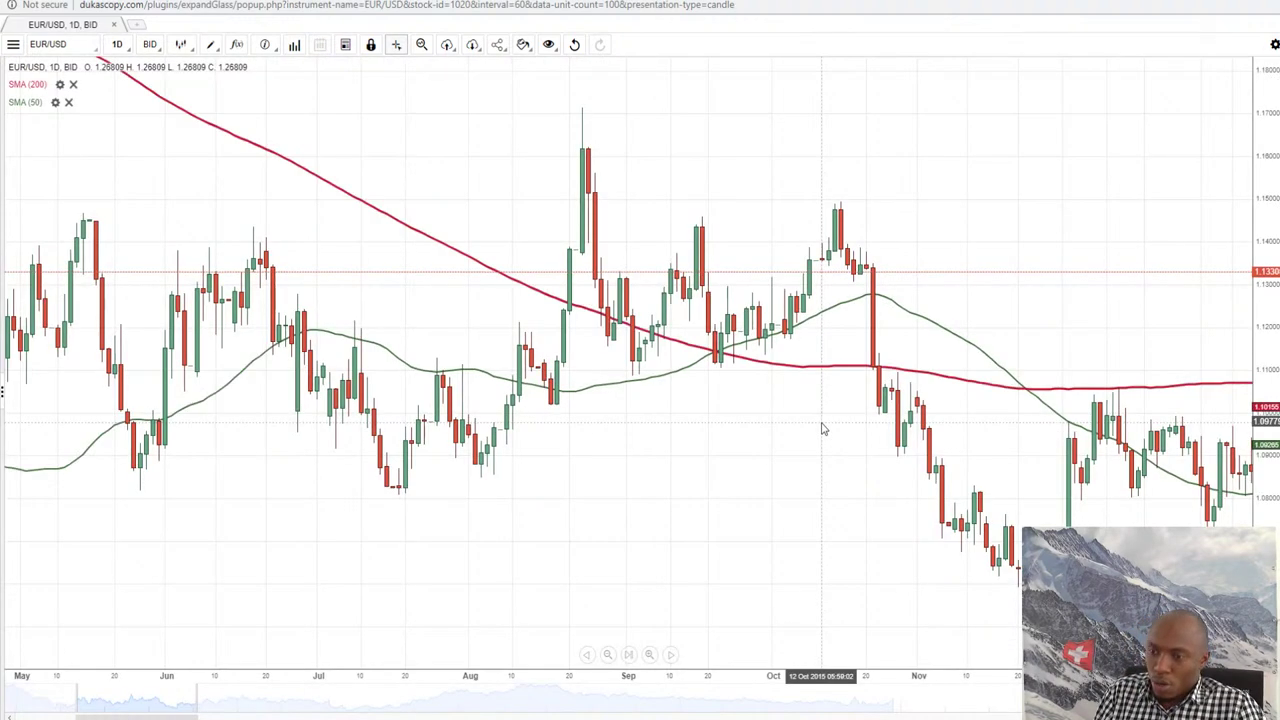
click(629, 655)
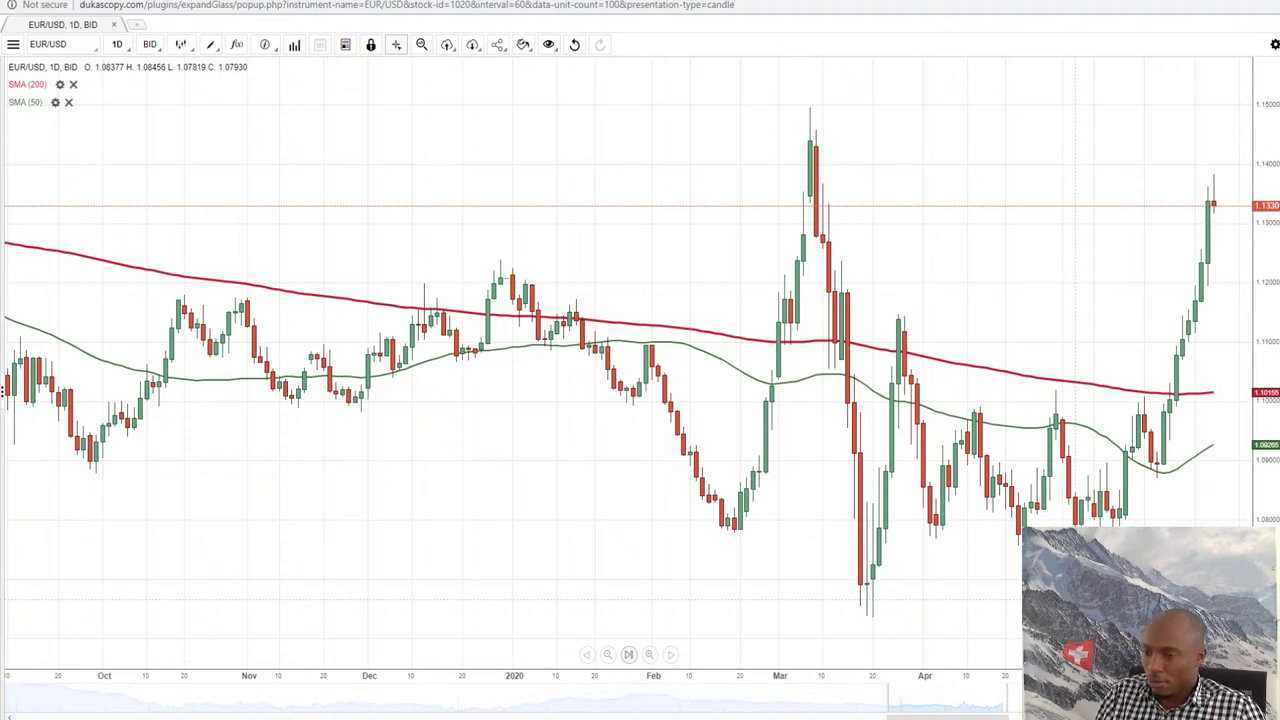
Set the line width of the 200-period SMA to 2px and apply the change
drag(1050, 335, 983, 397)
double_click(980, 381)
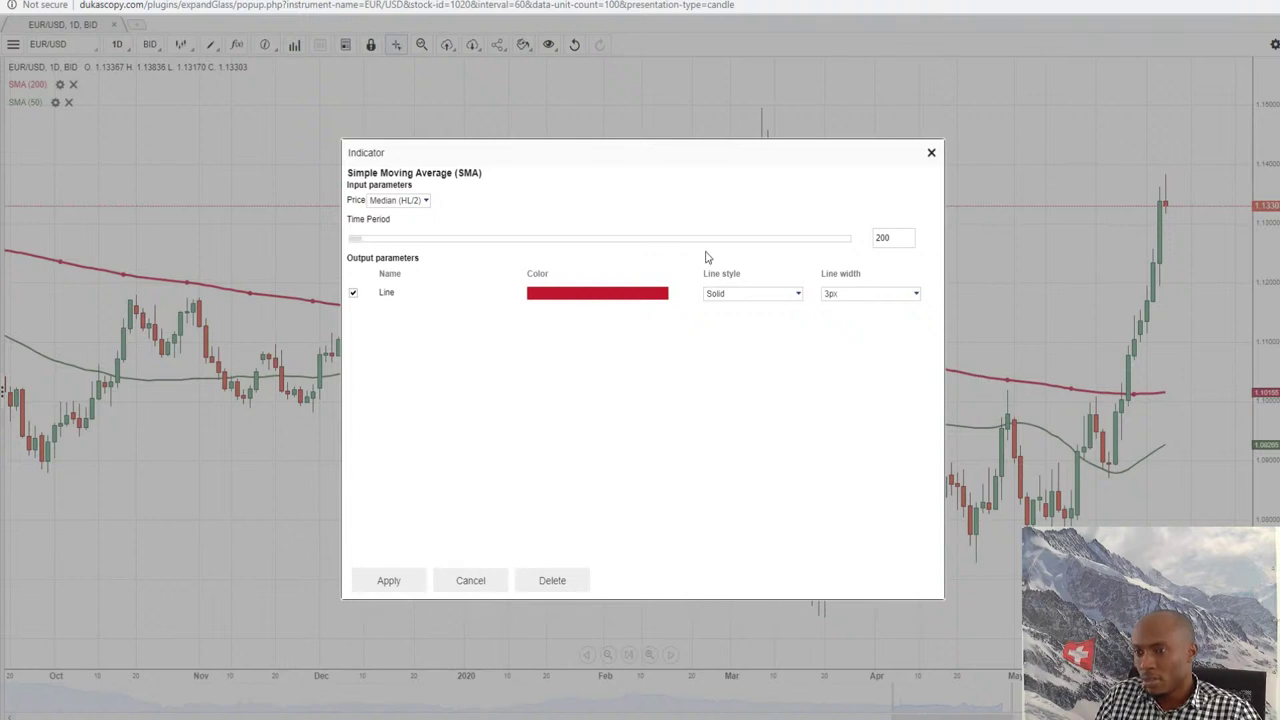
click(829, 294)
click(848, 318)
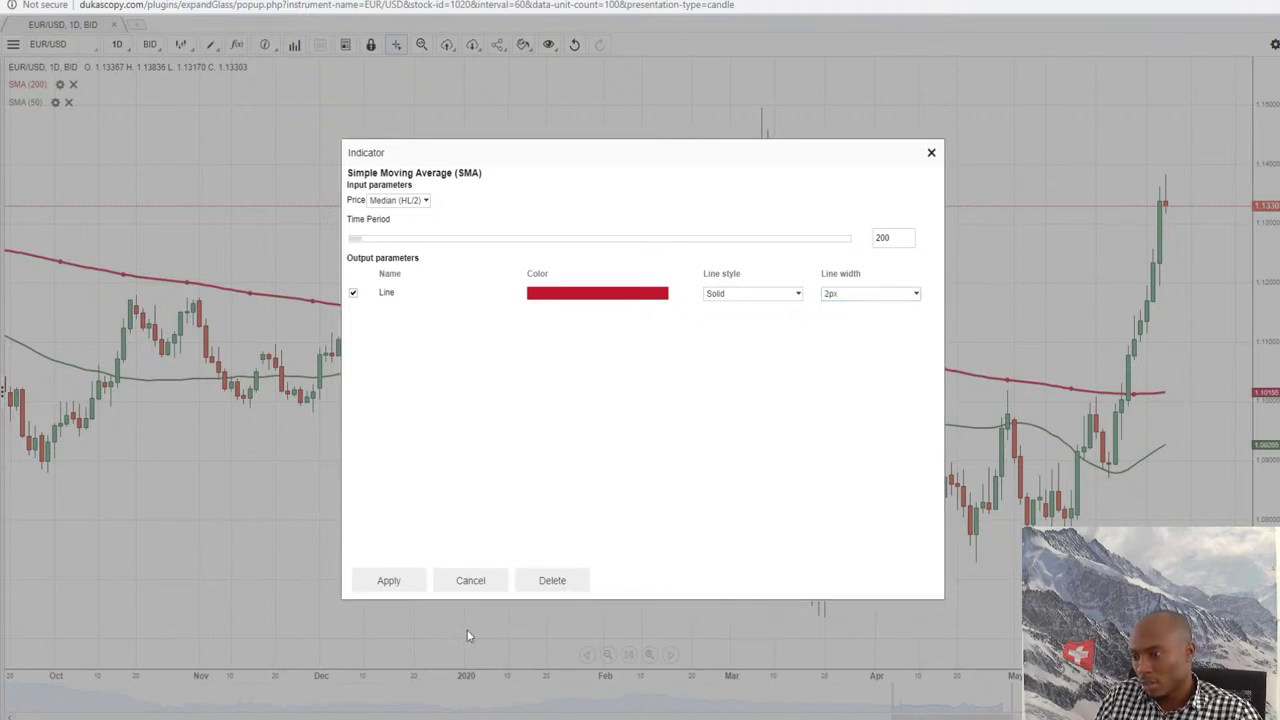
click(389, 581)
scroll(900, 540, right, 5)
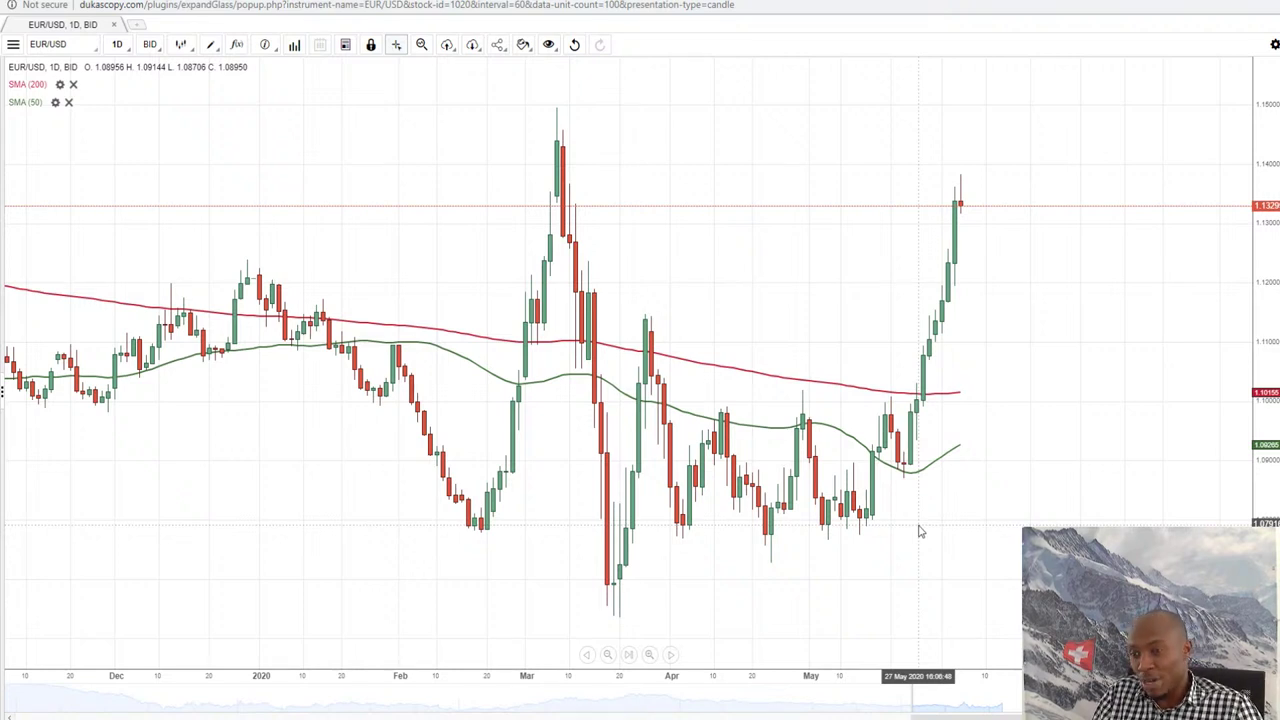
Check how the chart looks in the YouTube live stream and read the live chat, returning to the chart window
scroll(500, 530, right, 5)
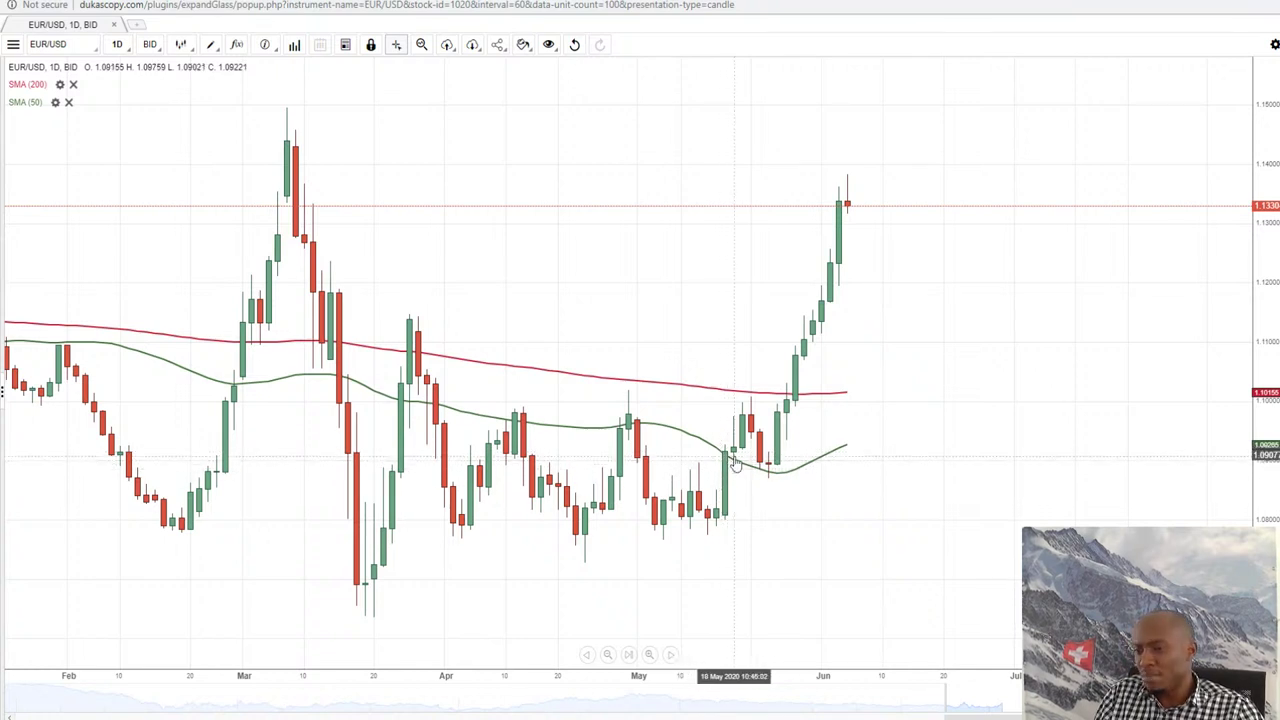
scroll(735, 462, up, 1)
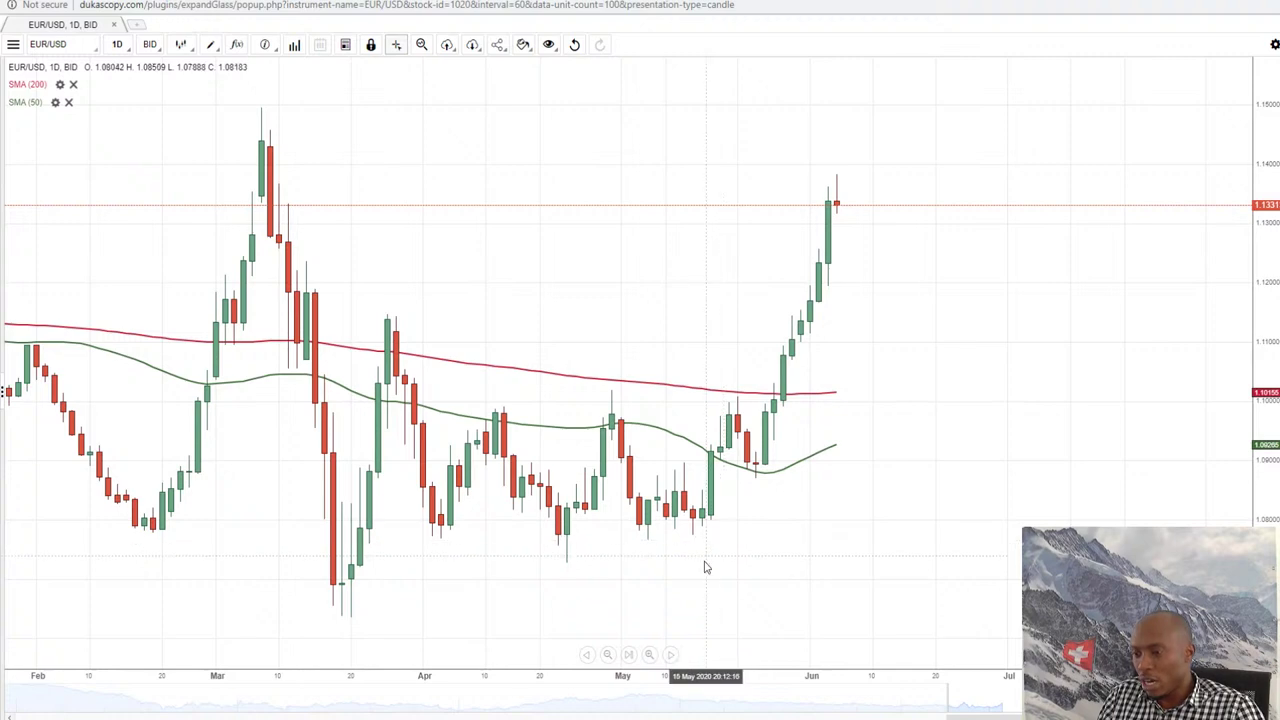
key(alt+Tab)
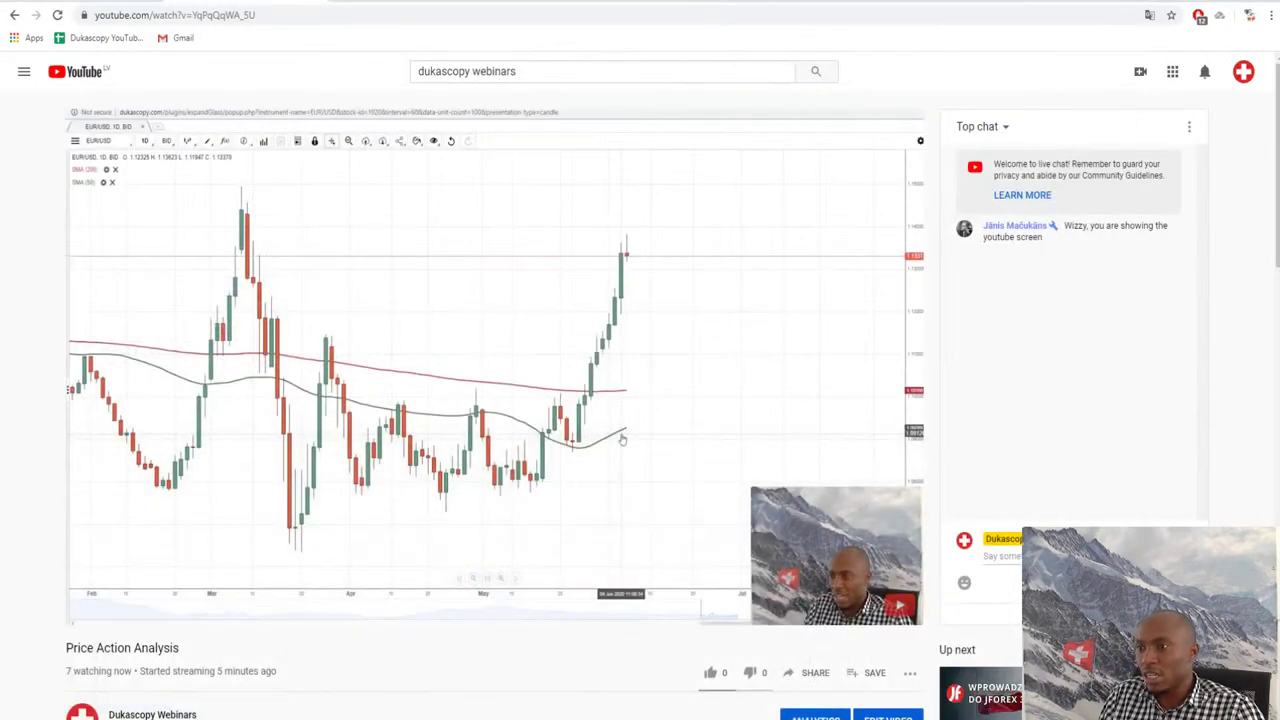
key(alt+Tab)
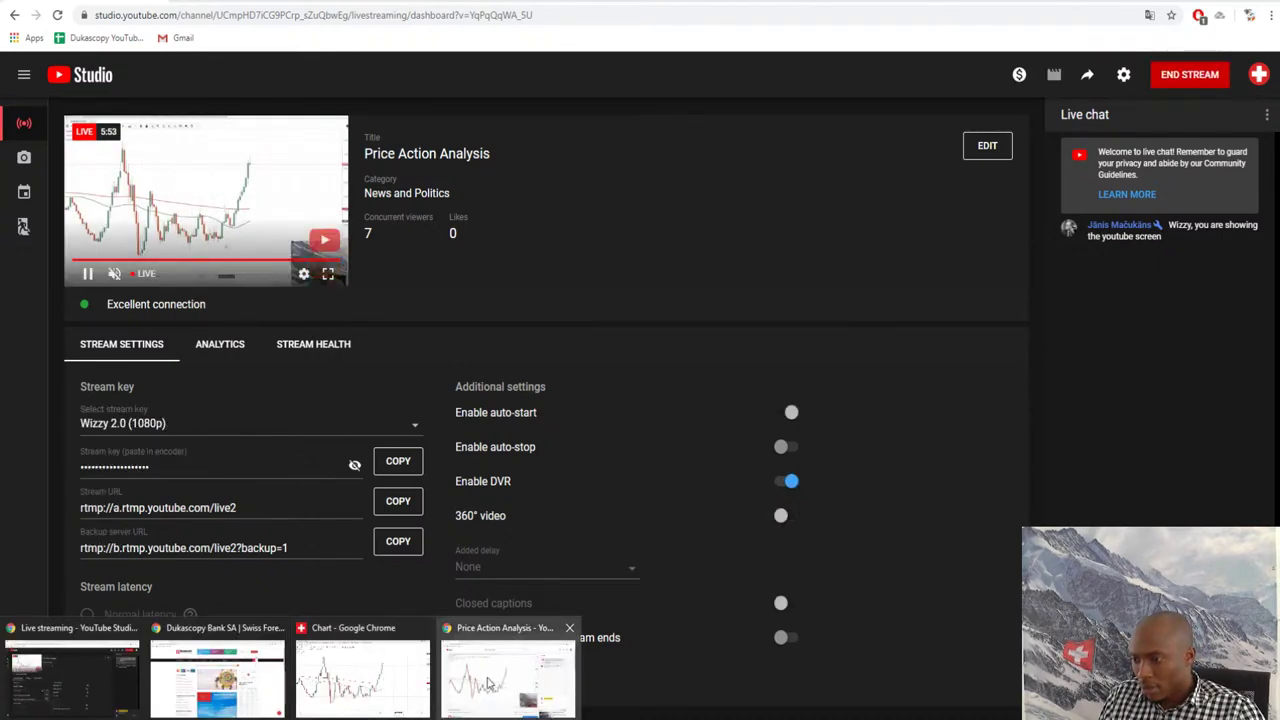
click(488, 684)
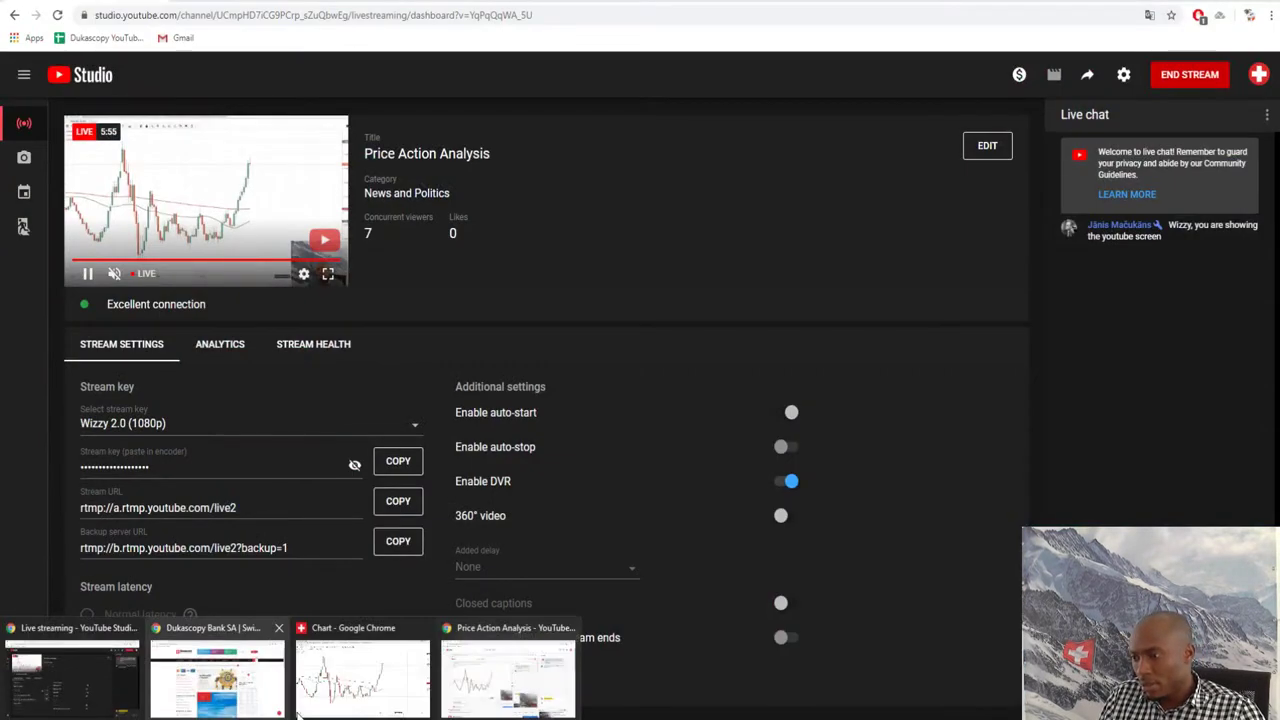
click(362, 680)
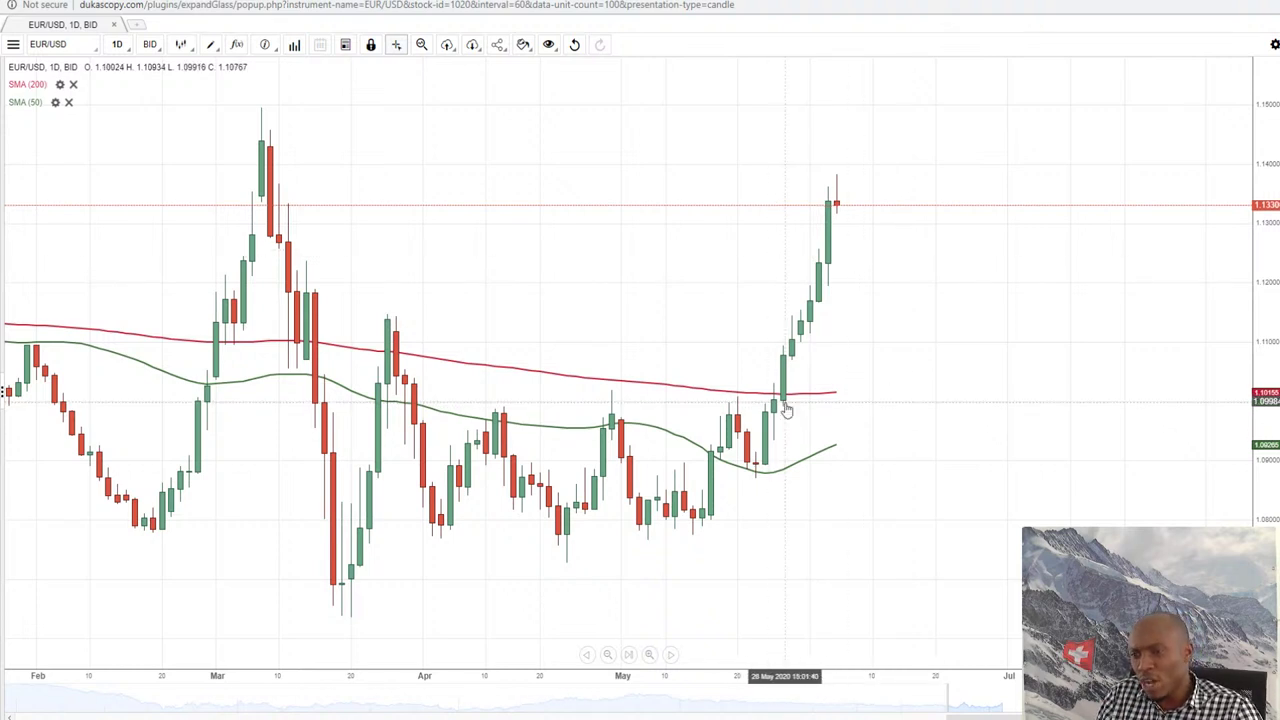
Add a horizontal price level at about 1.1363, at the high of the last large green daily candle
scroll(783, 409, up, 1)
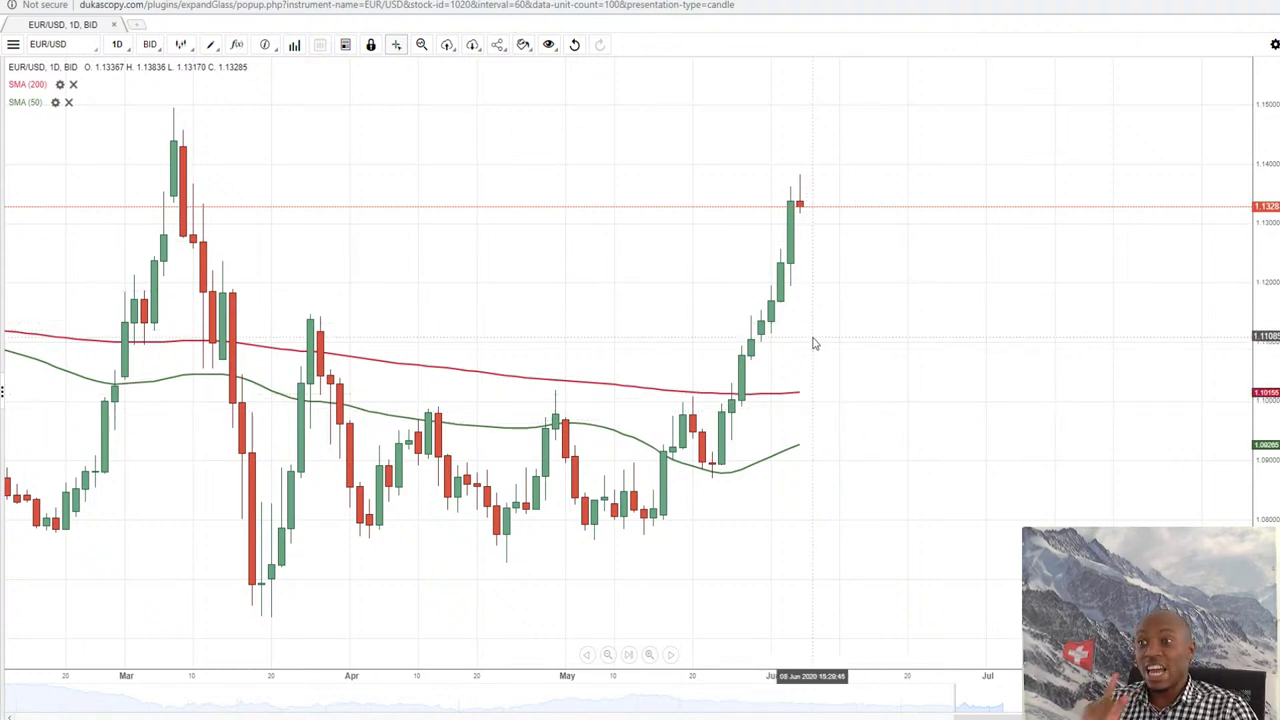
scroll(965, 348, up, 2)
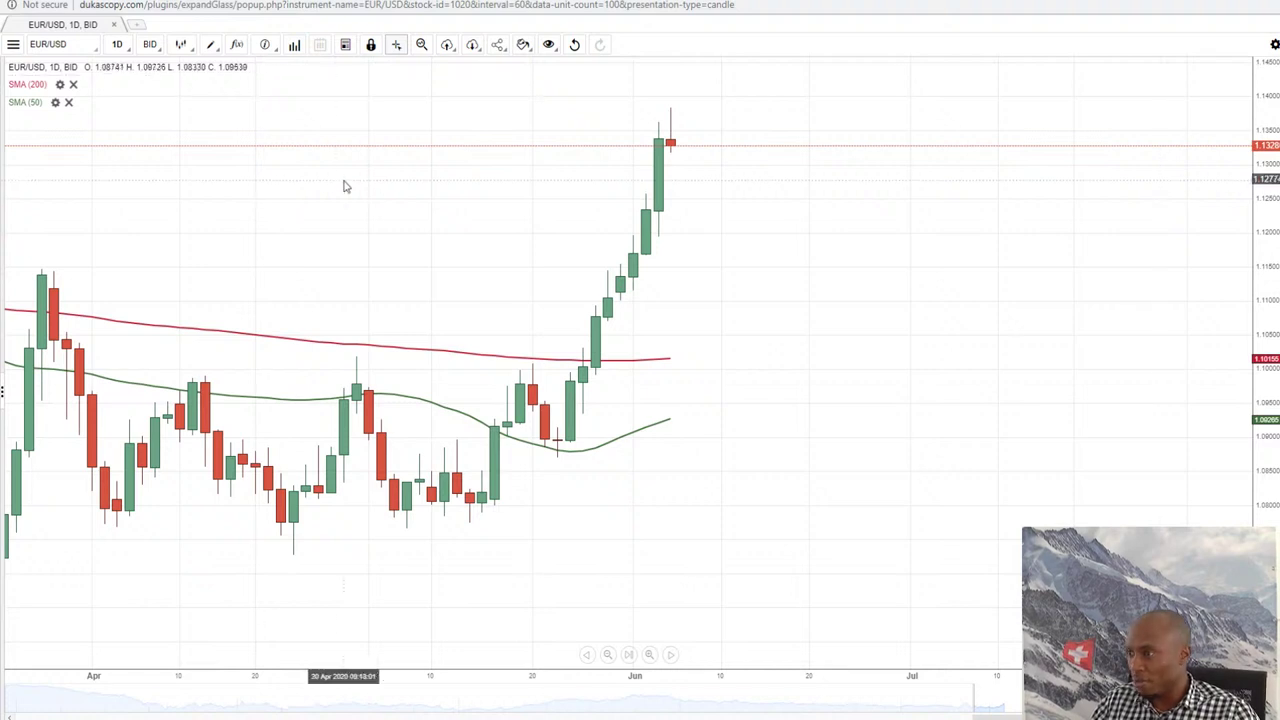
click(211, 47)
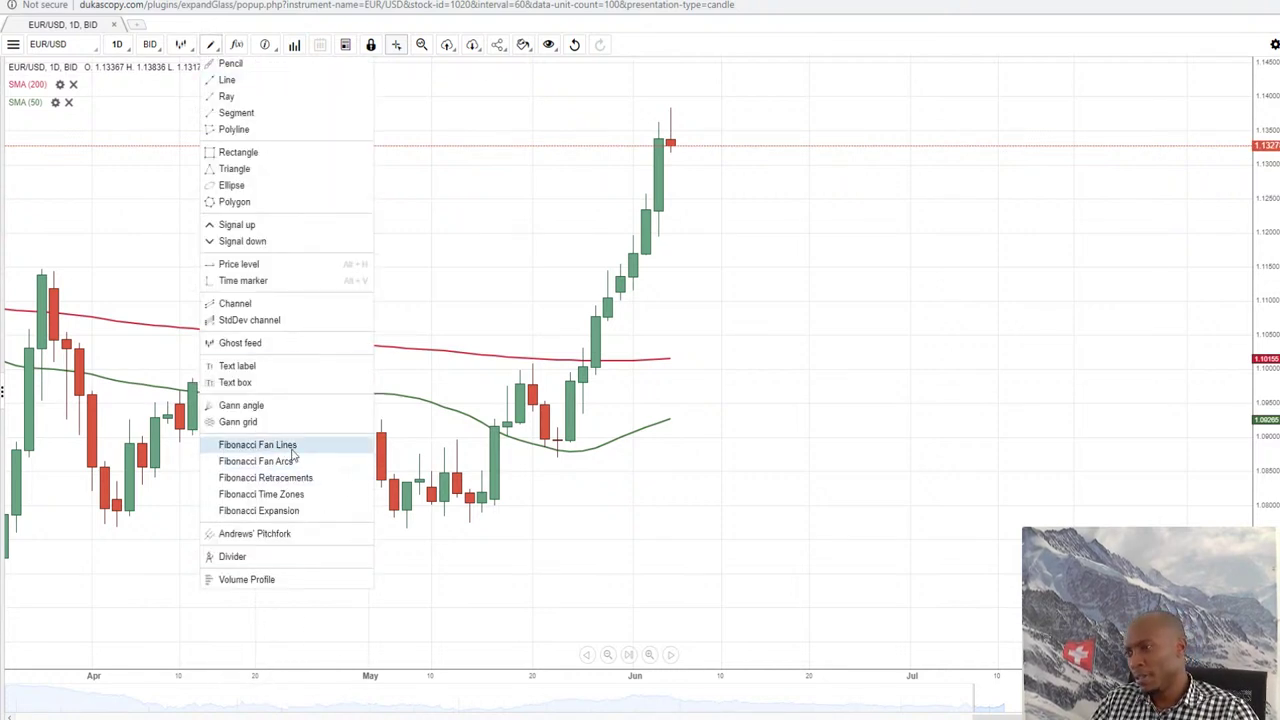
click(237, 269)
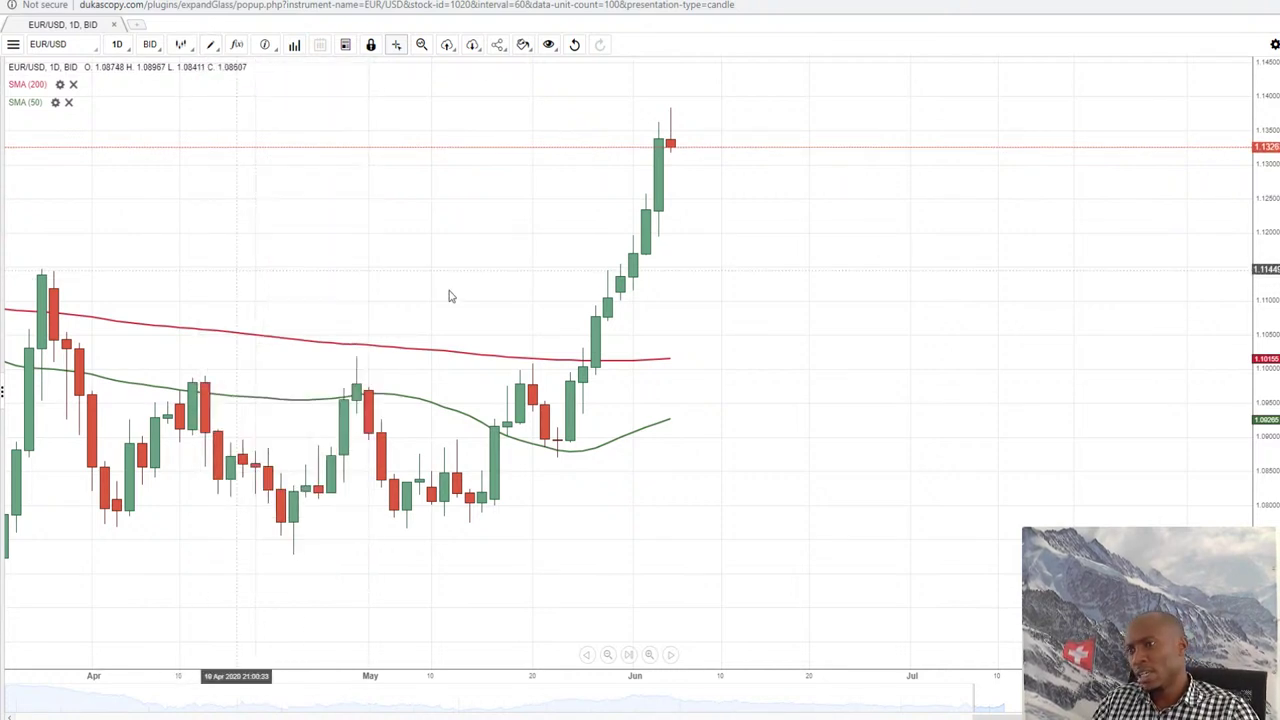
click(640, 121)
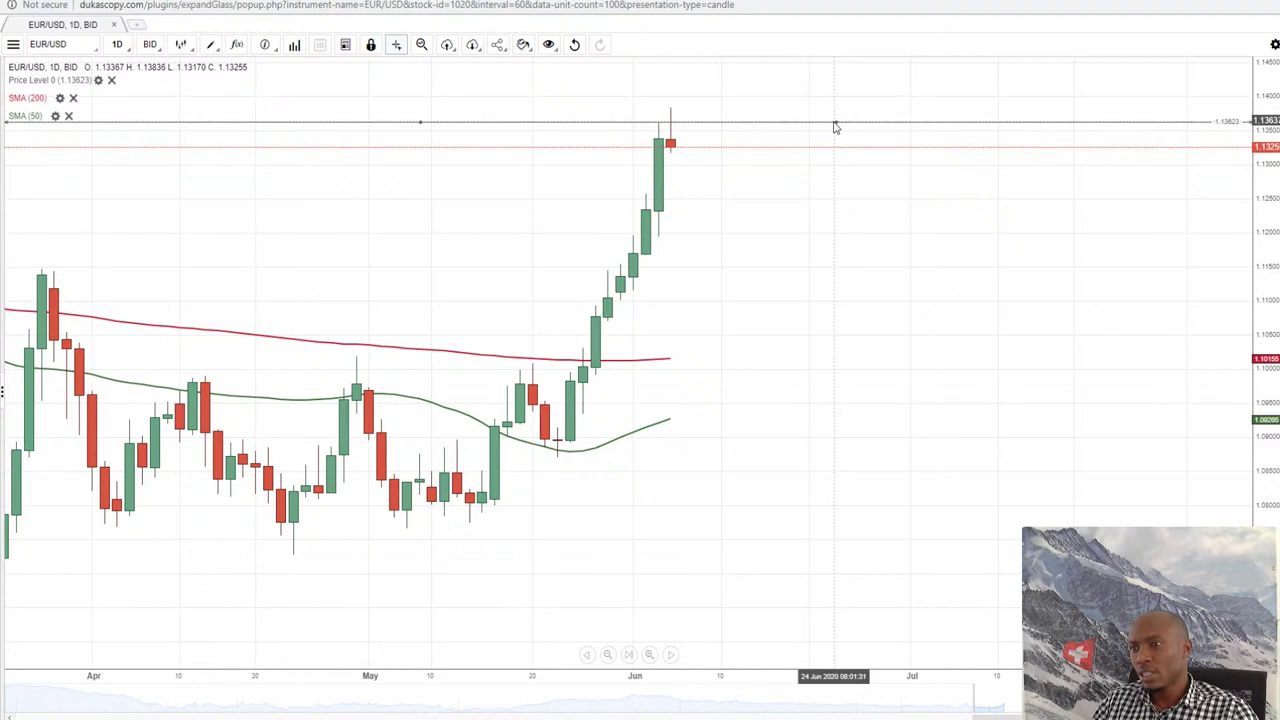
drag(836, 123, 843, 123)
click(789, 260)
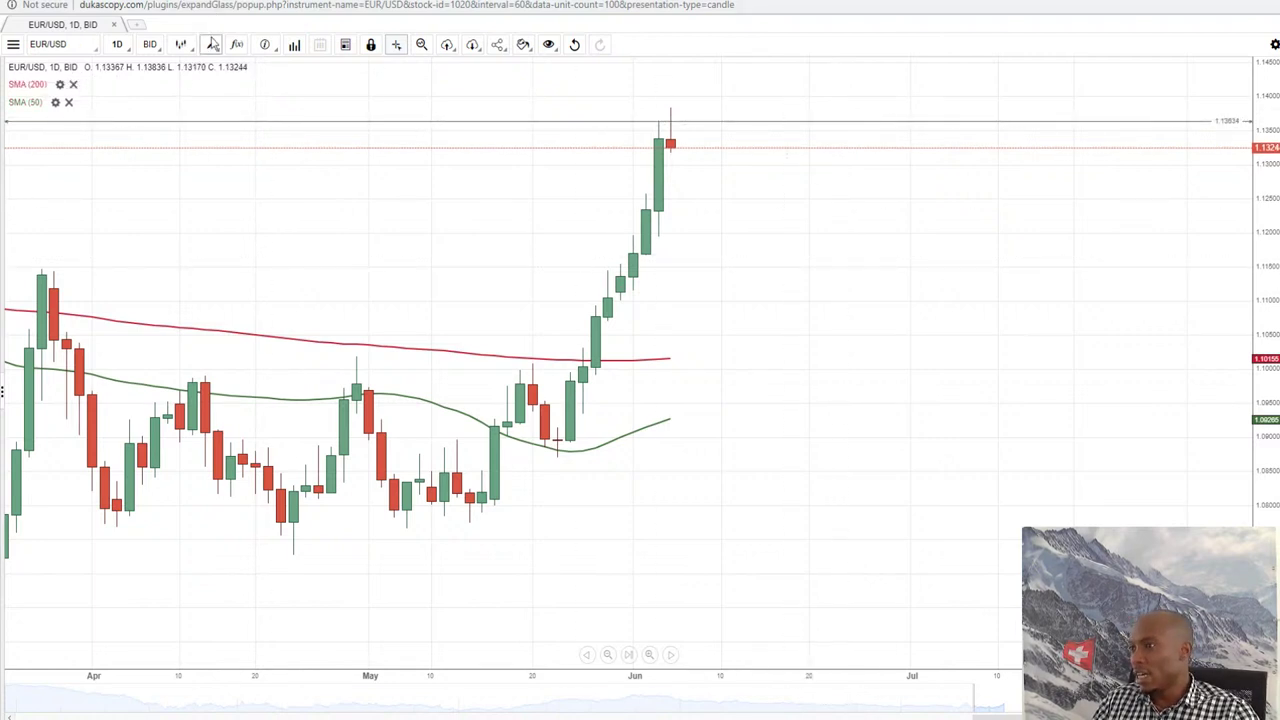
Add a second price level at 1.11947, at the low of the same large green daily candle
click(212, 44)
click(250, 272)
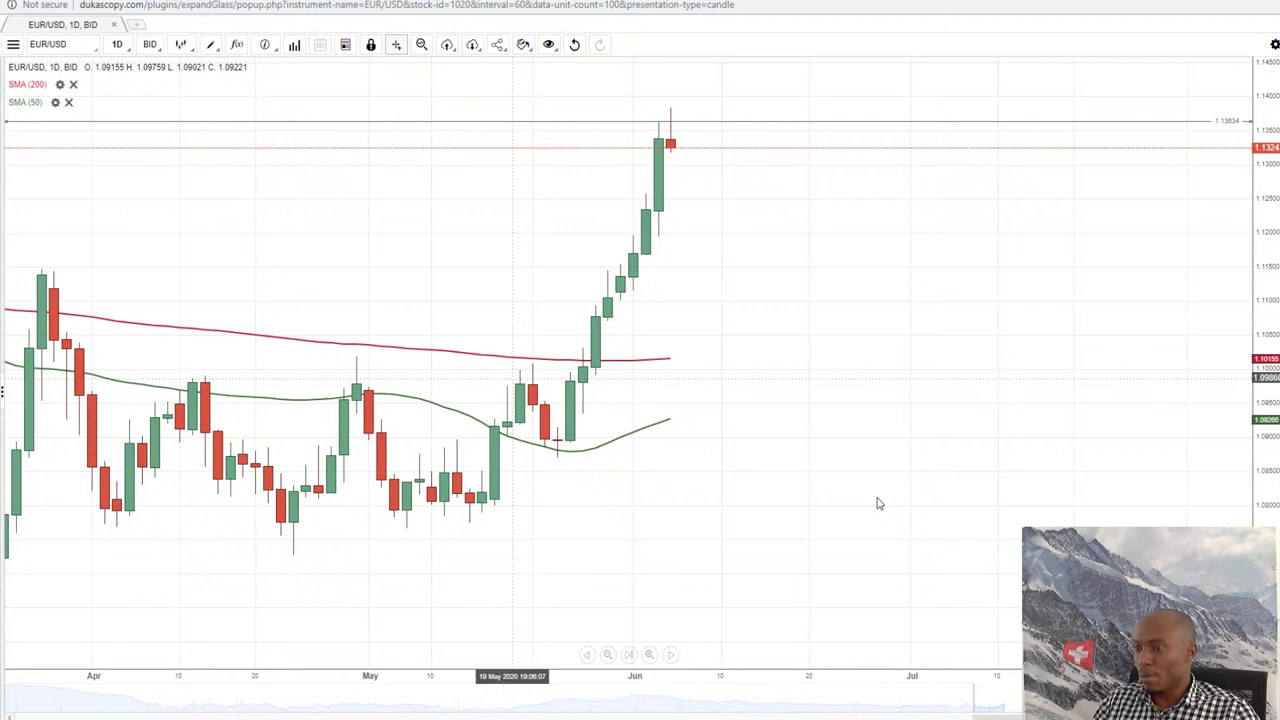
click(663, 237)
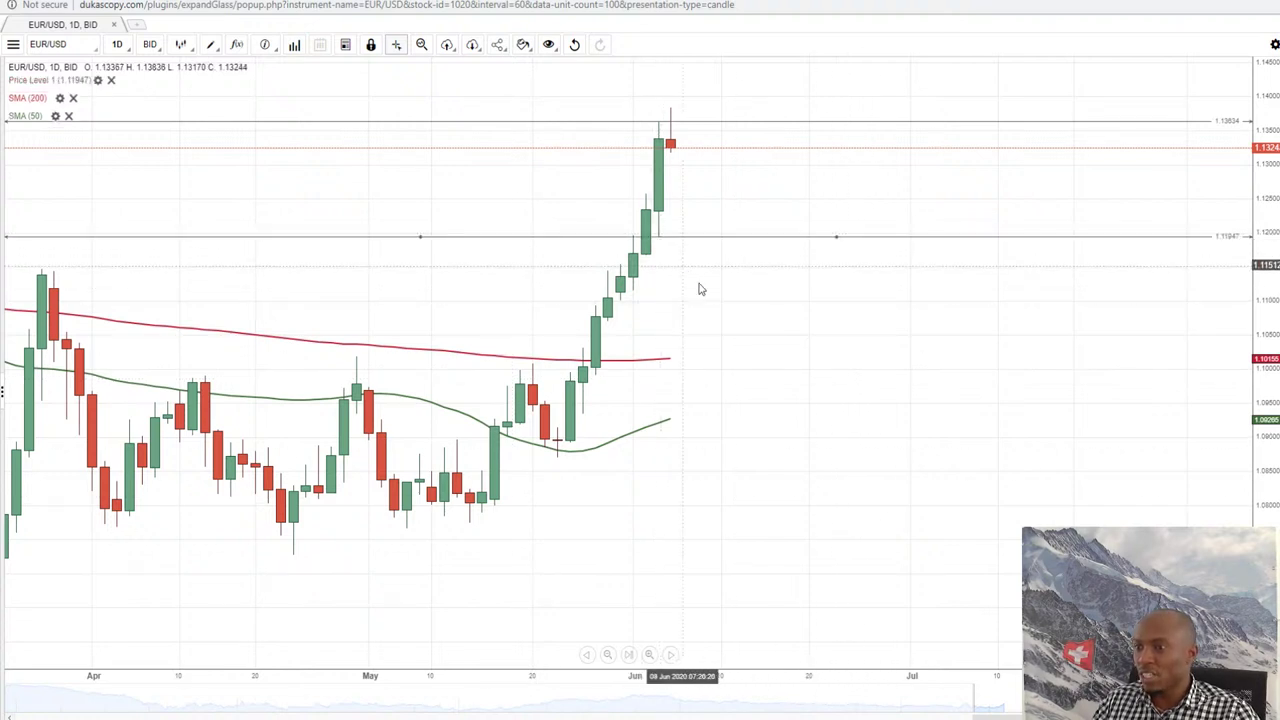
click(700, 290)
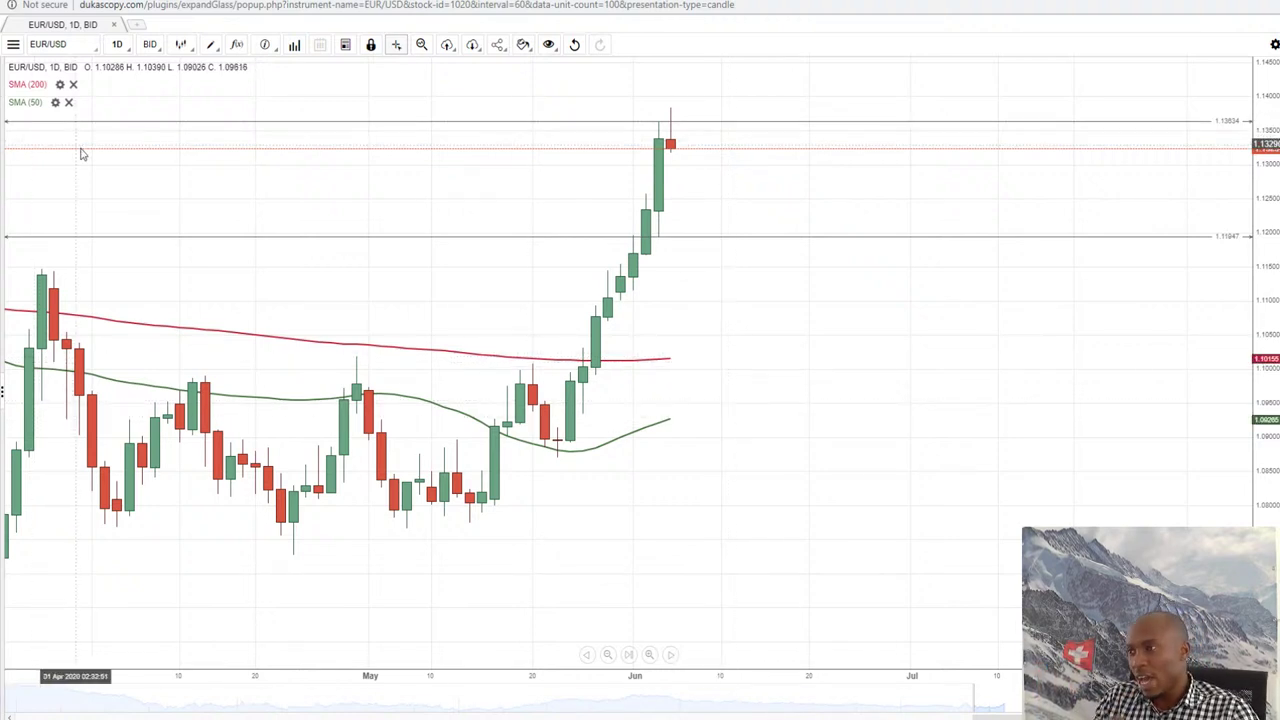
Switch the EUR/USD chart period to 4 h and bring the most recent candles into view
click(118, 45)
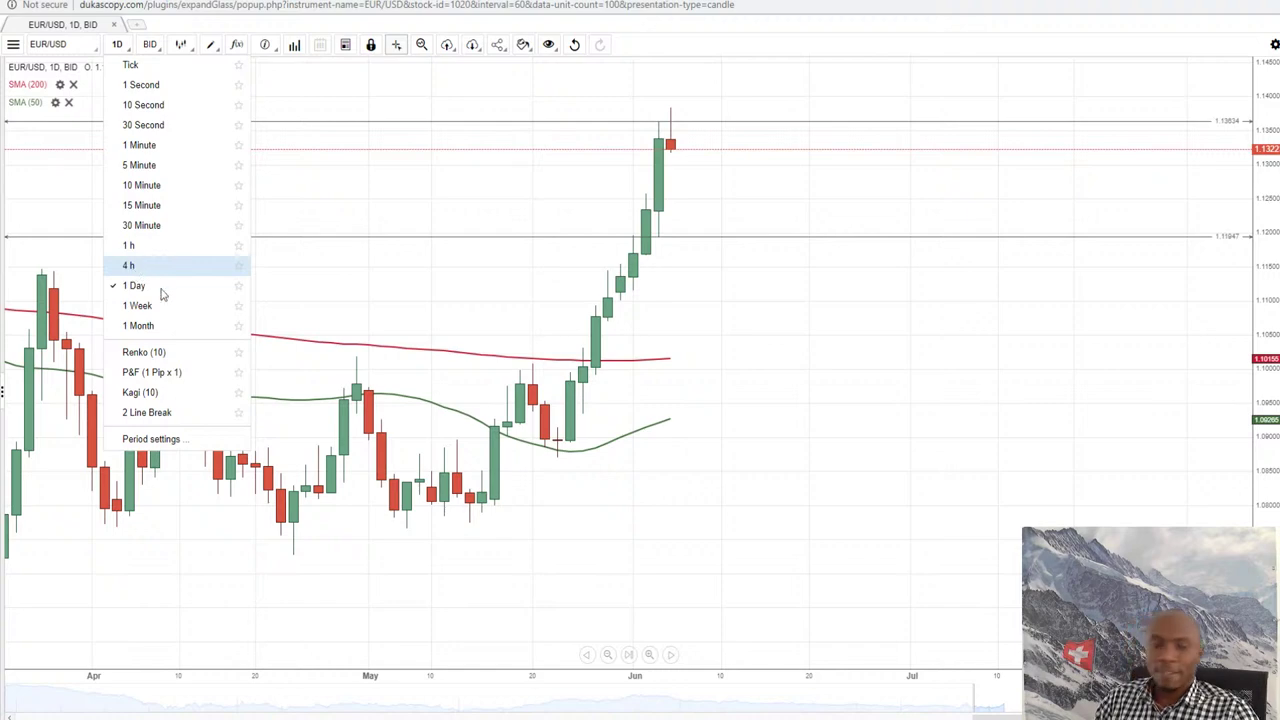
click(135, 265)
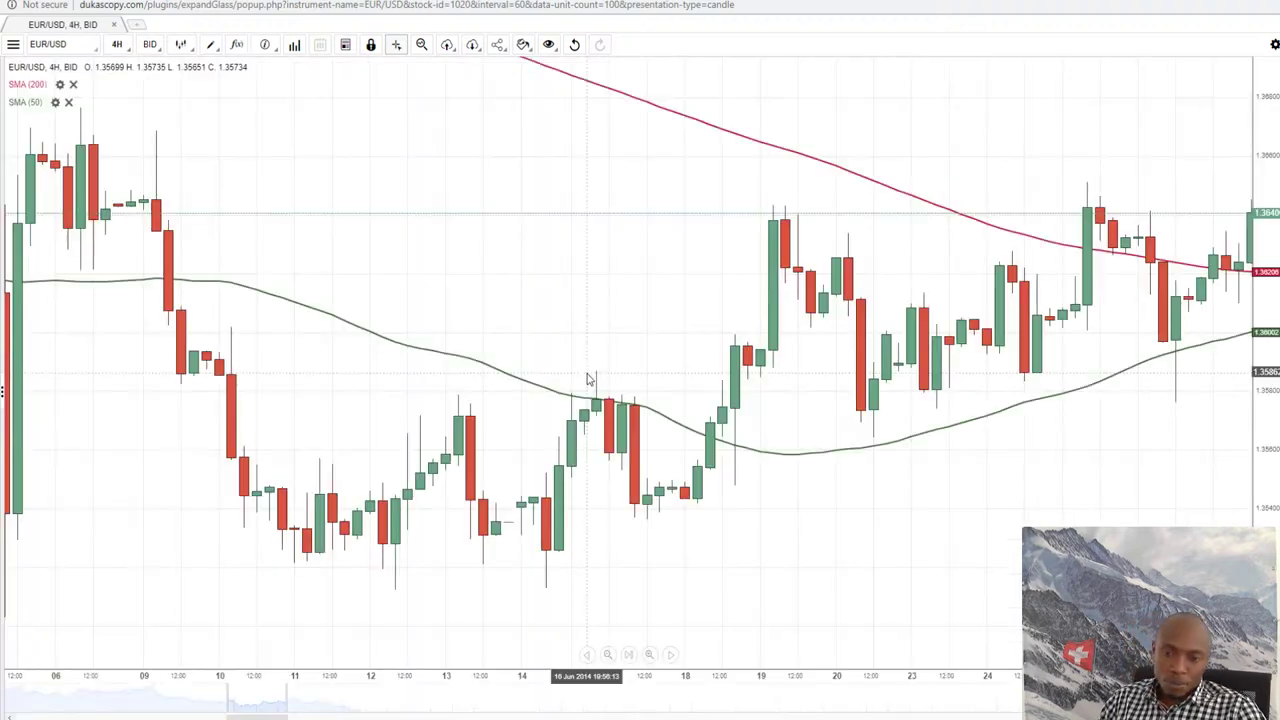
click(628, 655)
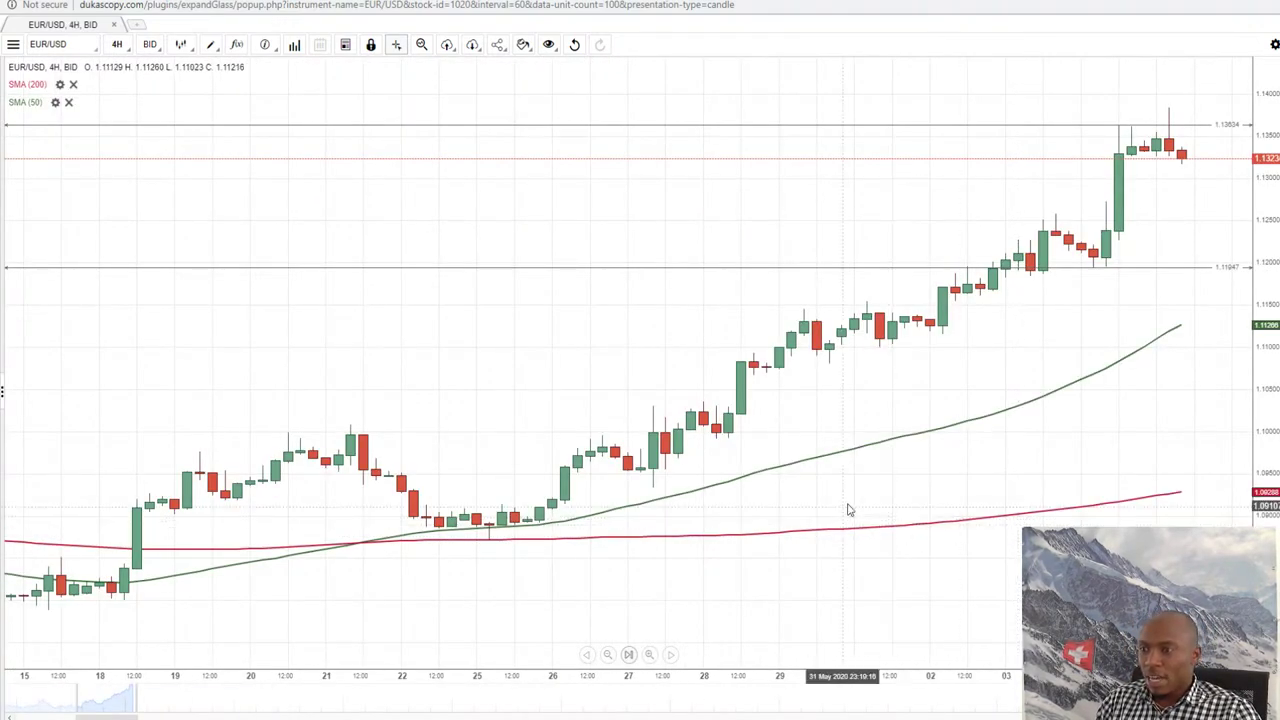
drag(1017, 463, 854, 543)
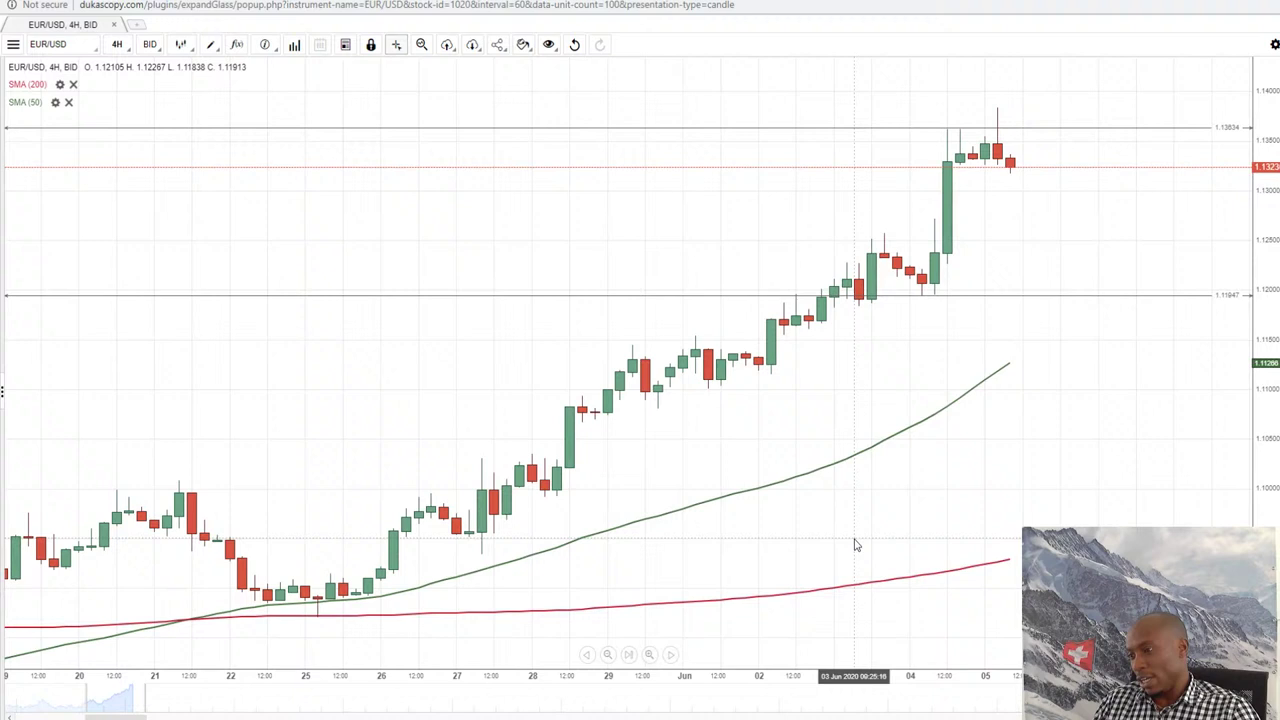
Move the upper price level to 1.13619, at the highs of the early June 4-hour candles, and accept its settings
click(987, 135)
double_click(987, 130)
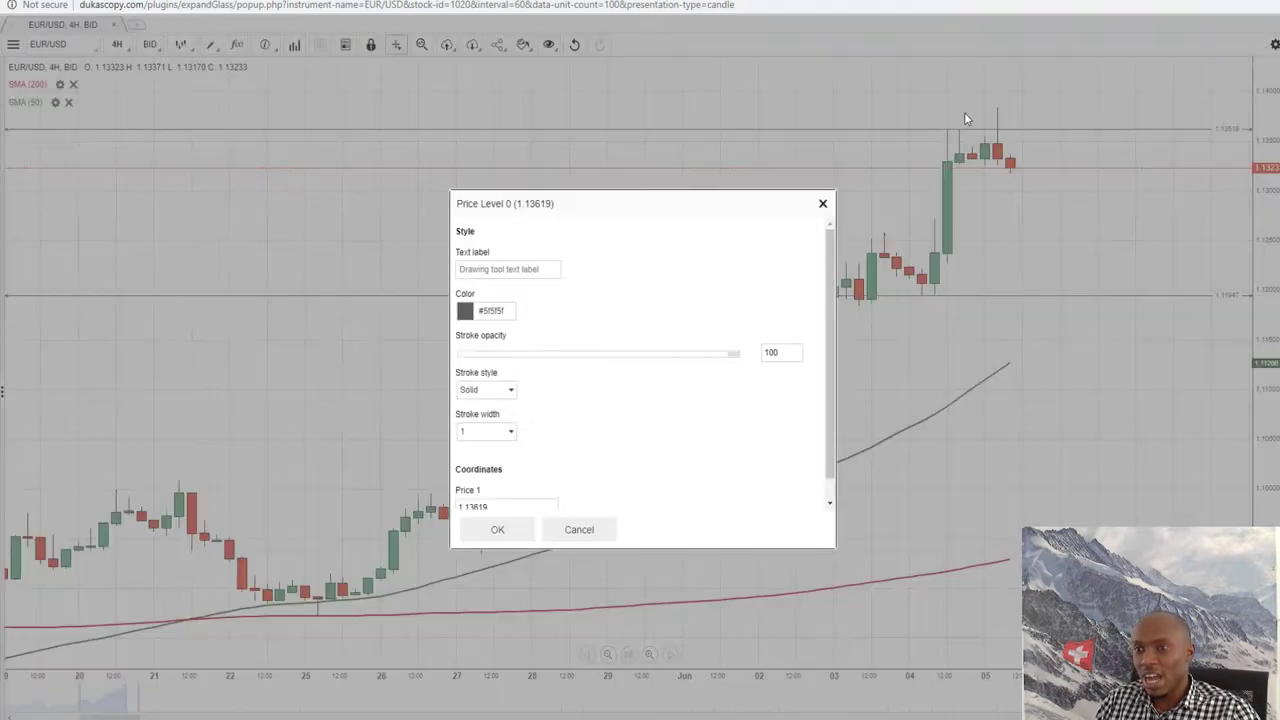
click(498, 530)
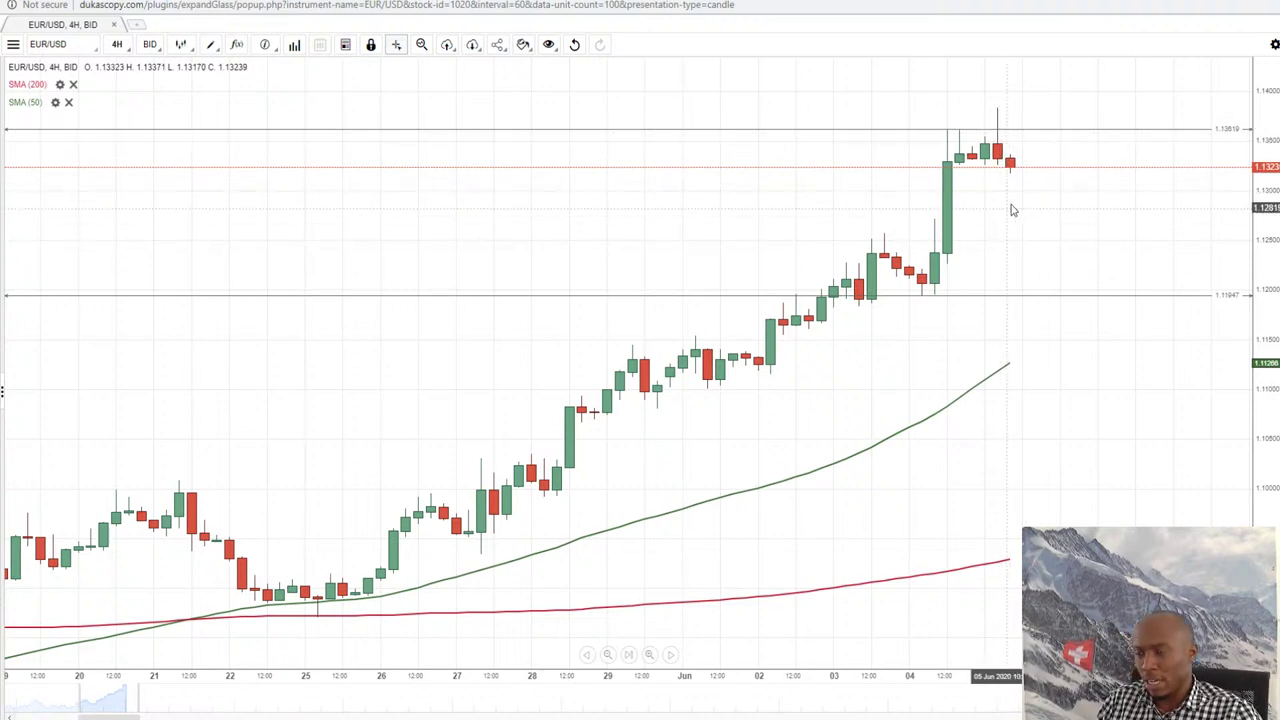
Add a price level at 1.13260, along the lows of the latest 4-hour consolidation candles
scroll(1011, 223, up, 1)
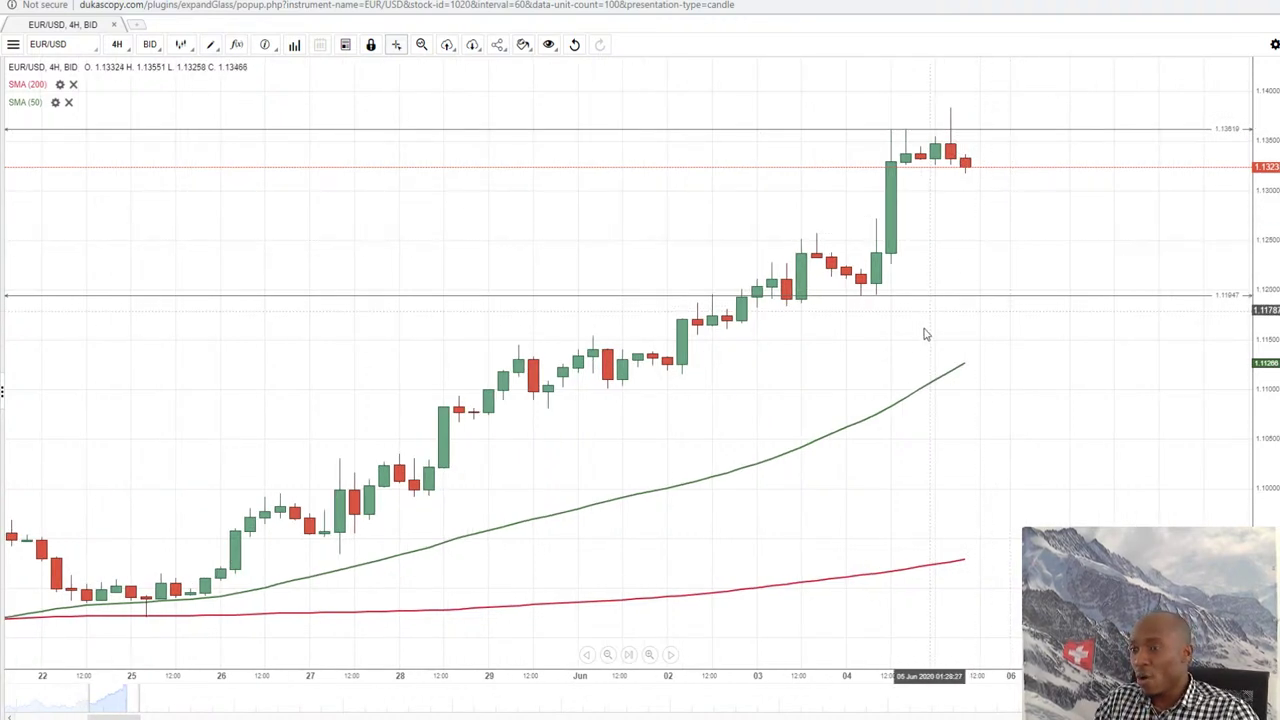
click(211, 44)
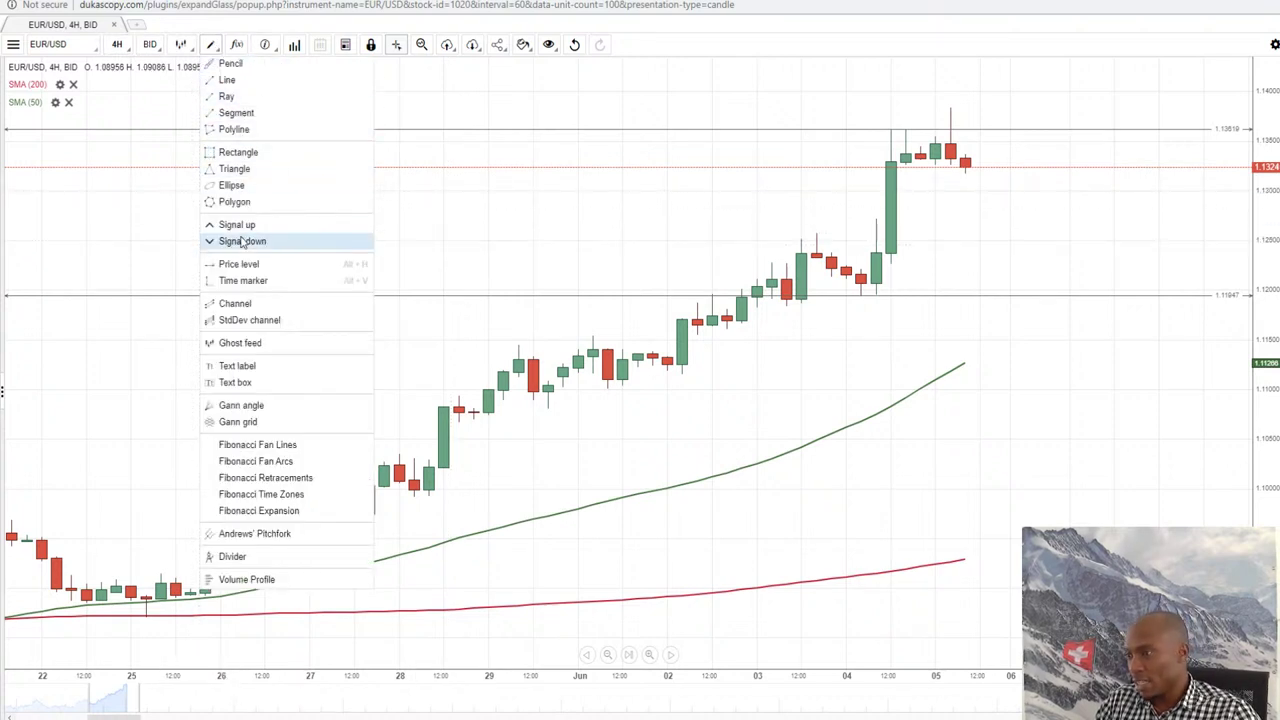
click(1023, 246)
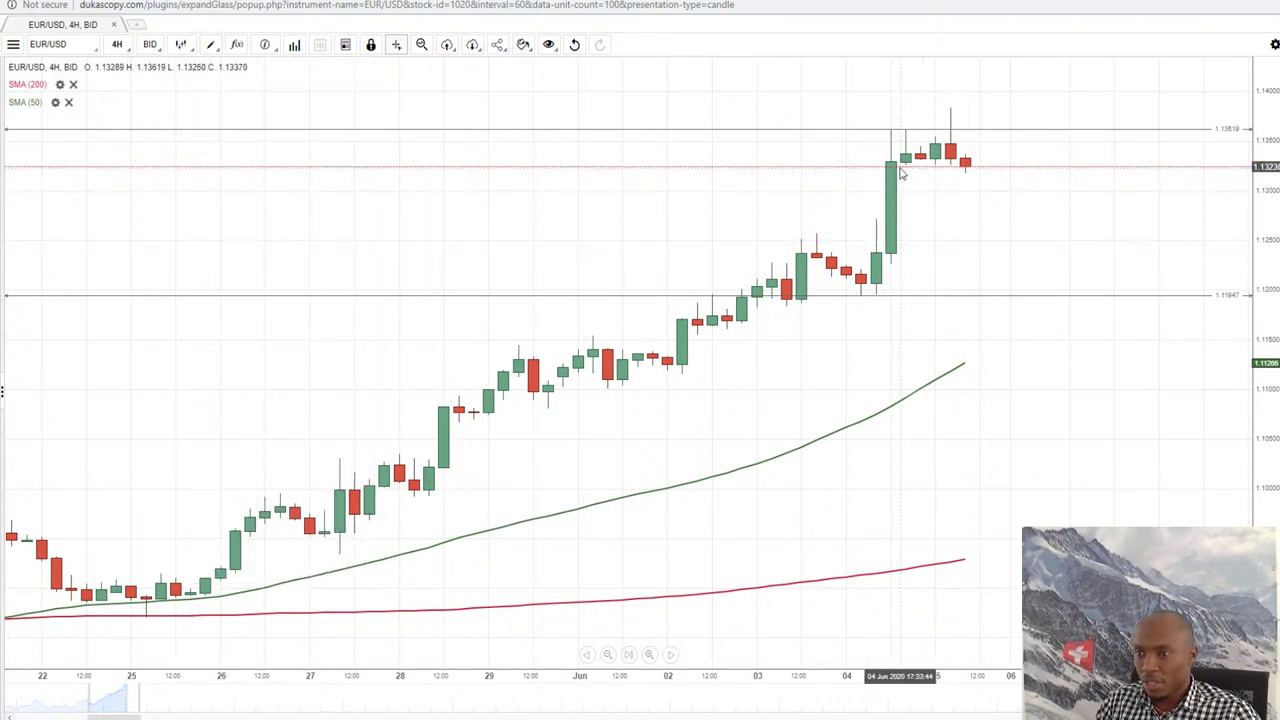
click(898, 163)
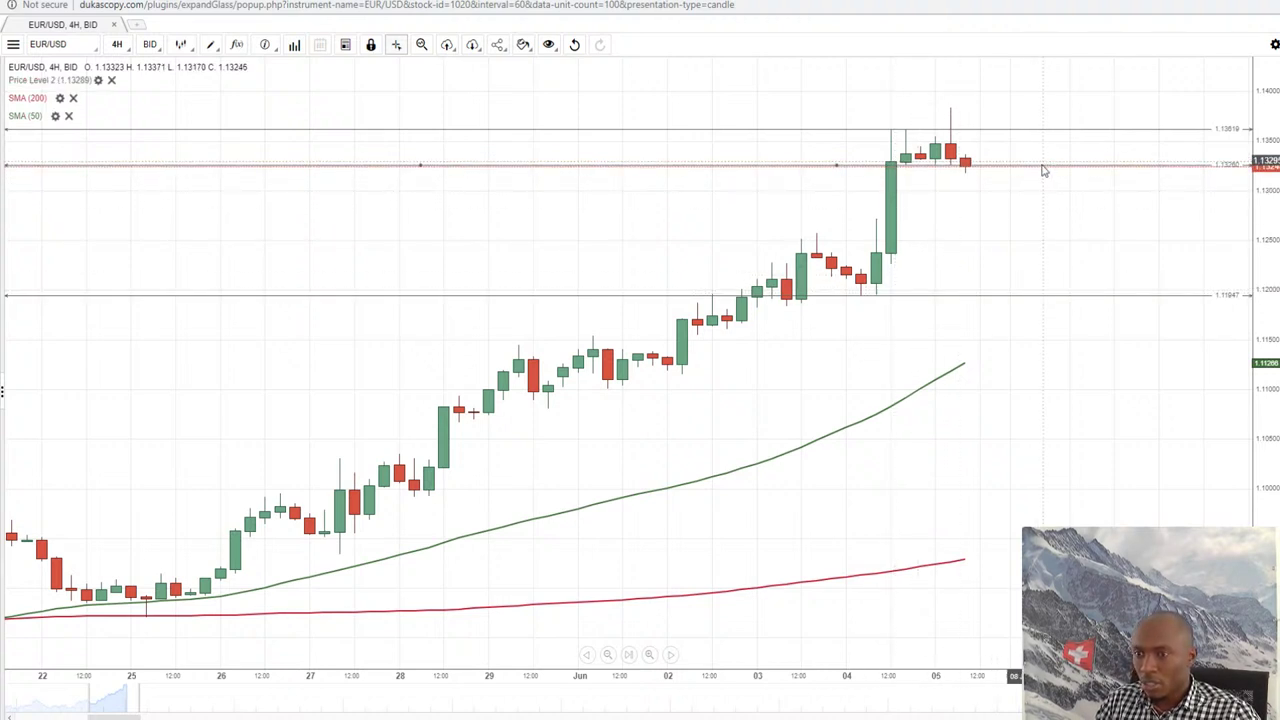
key(Delete)
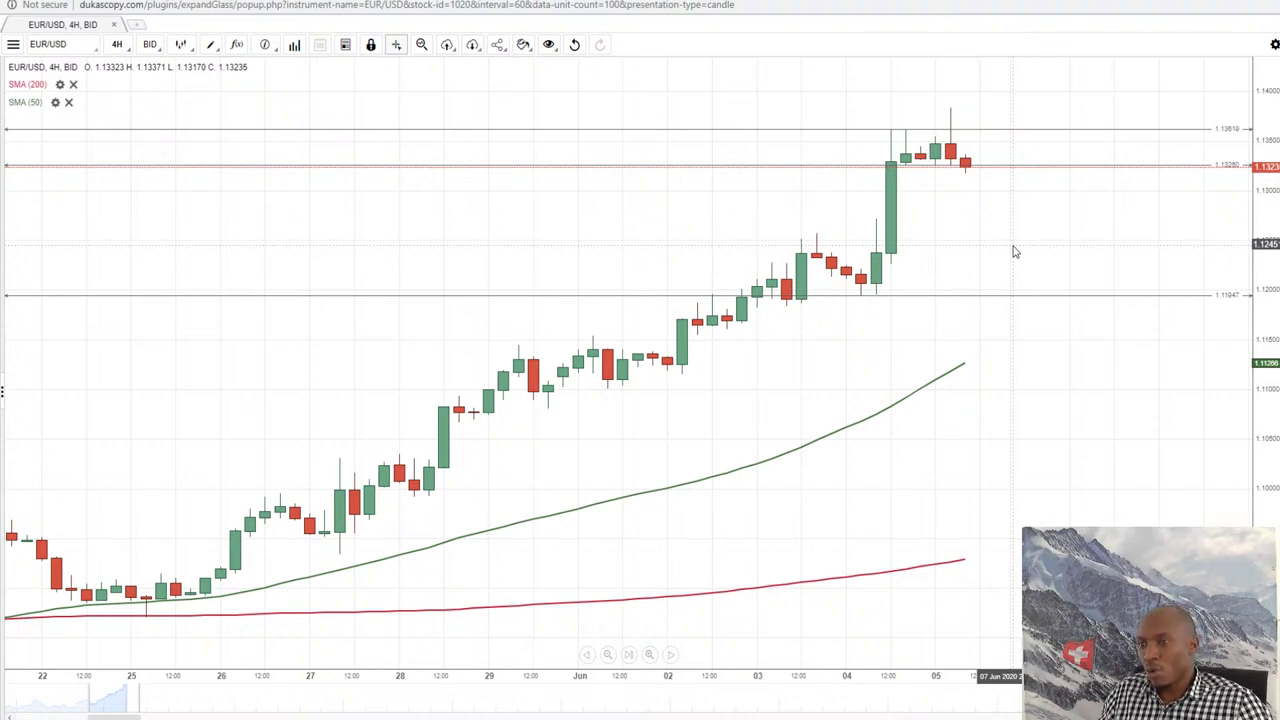
click(215, 48)
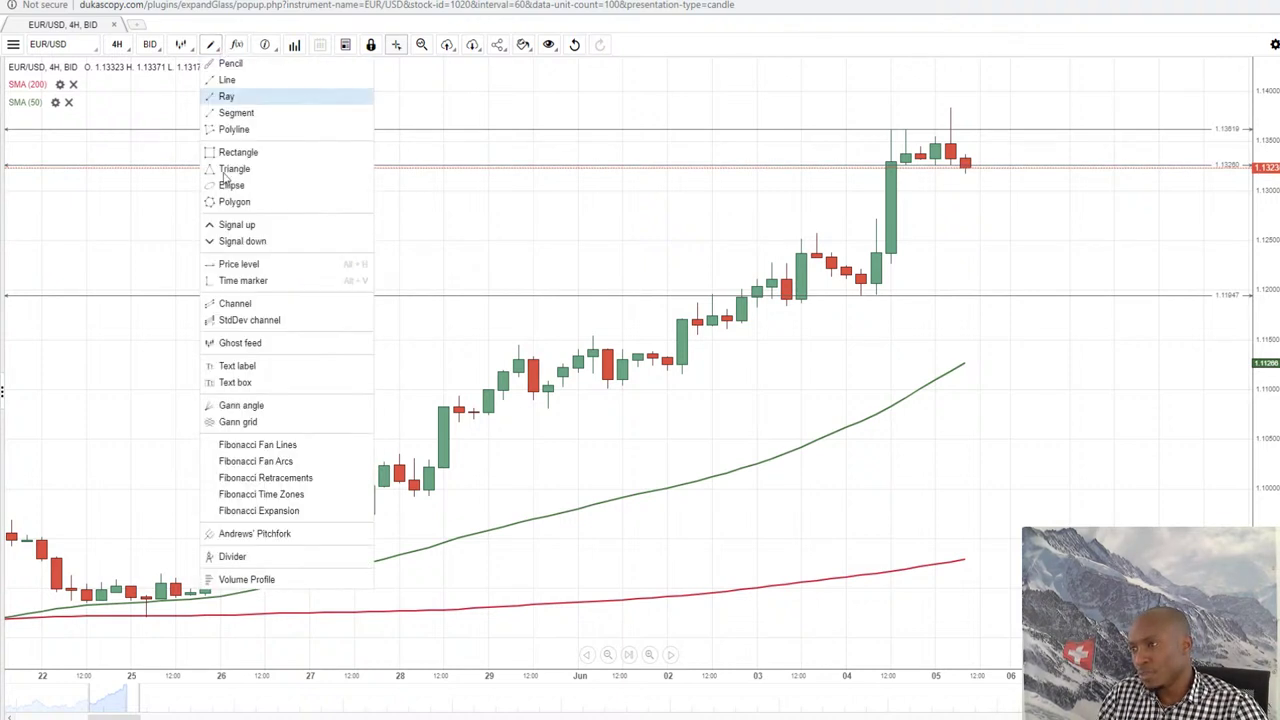
click(228, 281)
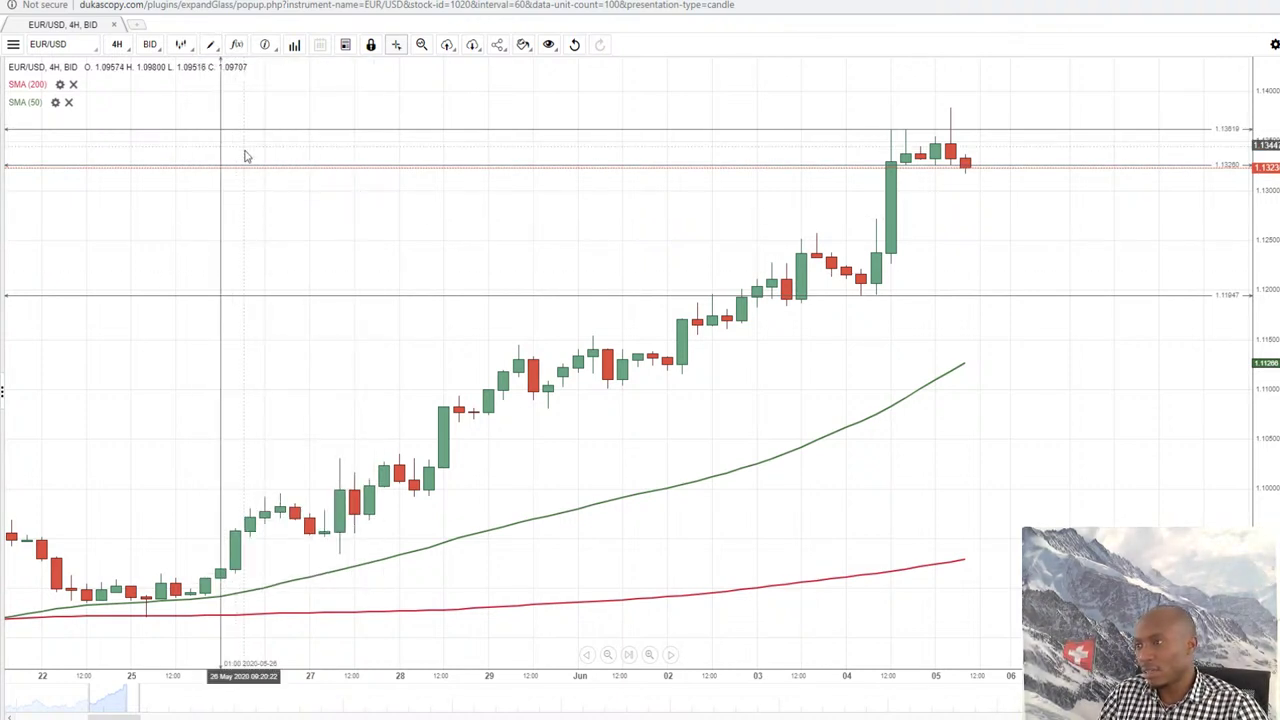
click(222, 199)
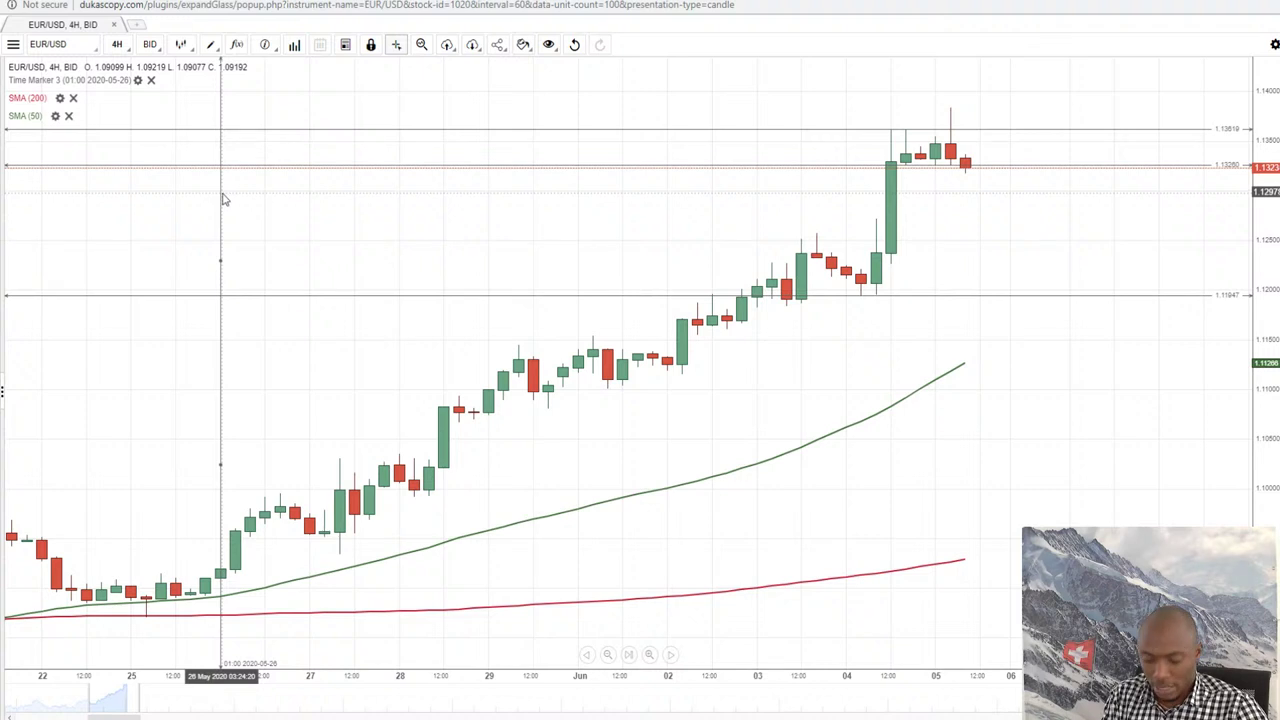
key(Escape)
Add a price level at 1.12366, near the body top of the 3 June swing-high candles
click(210, 45)
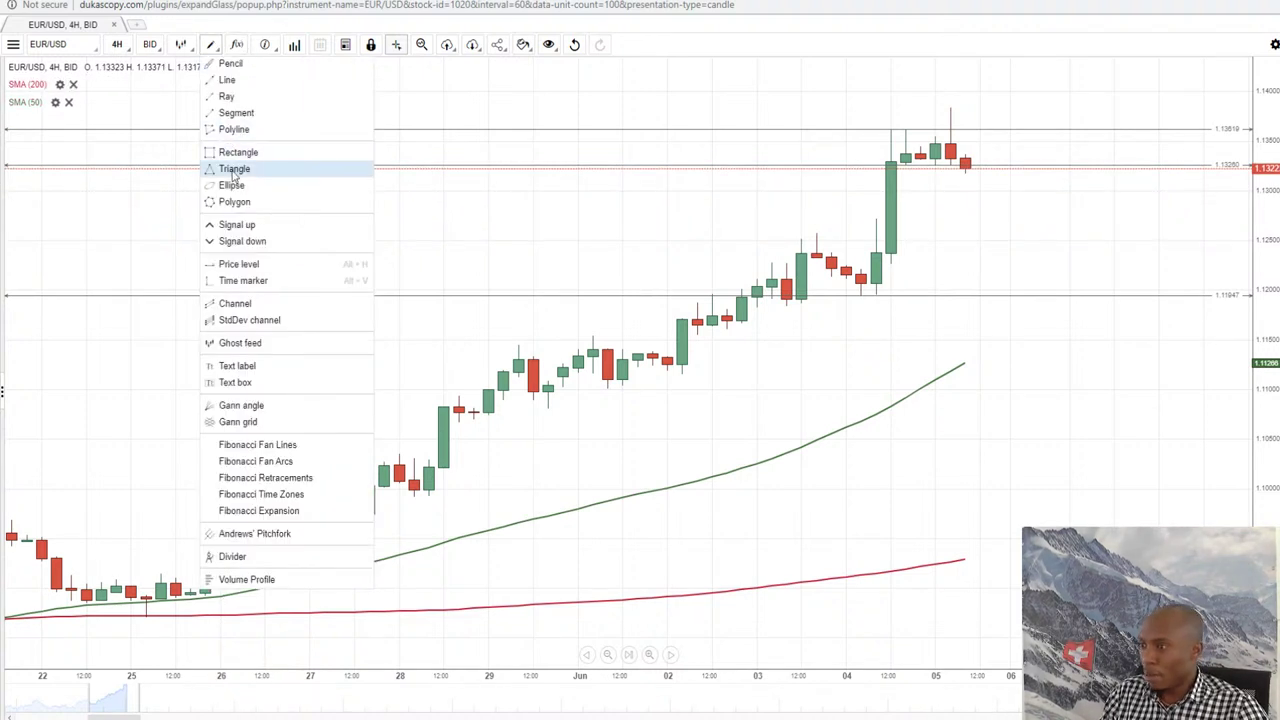
click(232, 280)
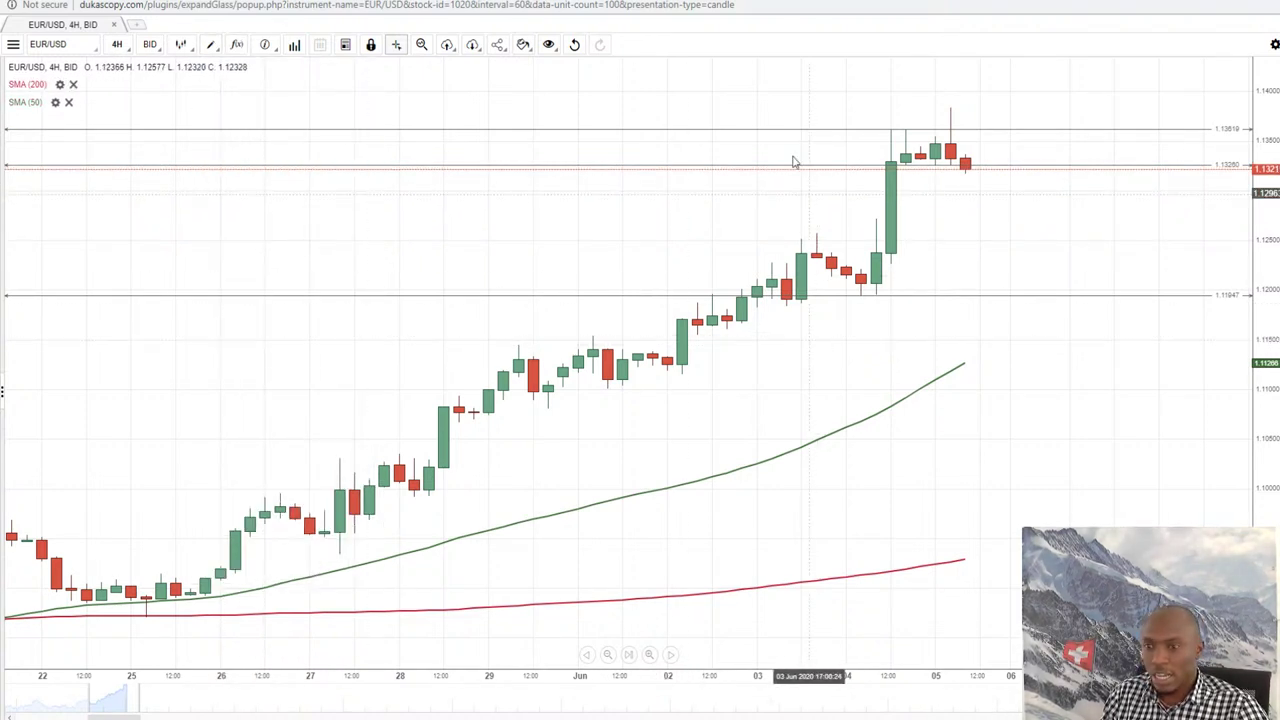
click(824, 253)
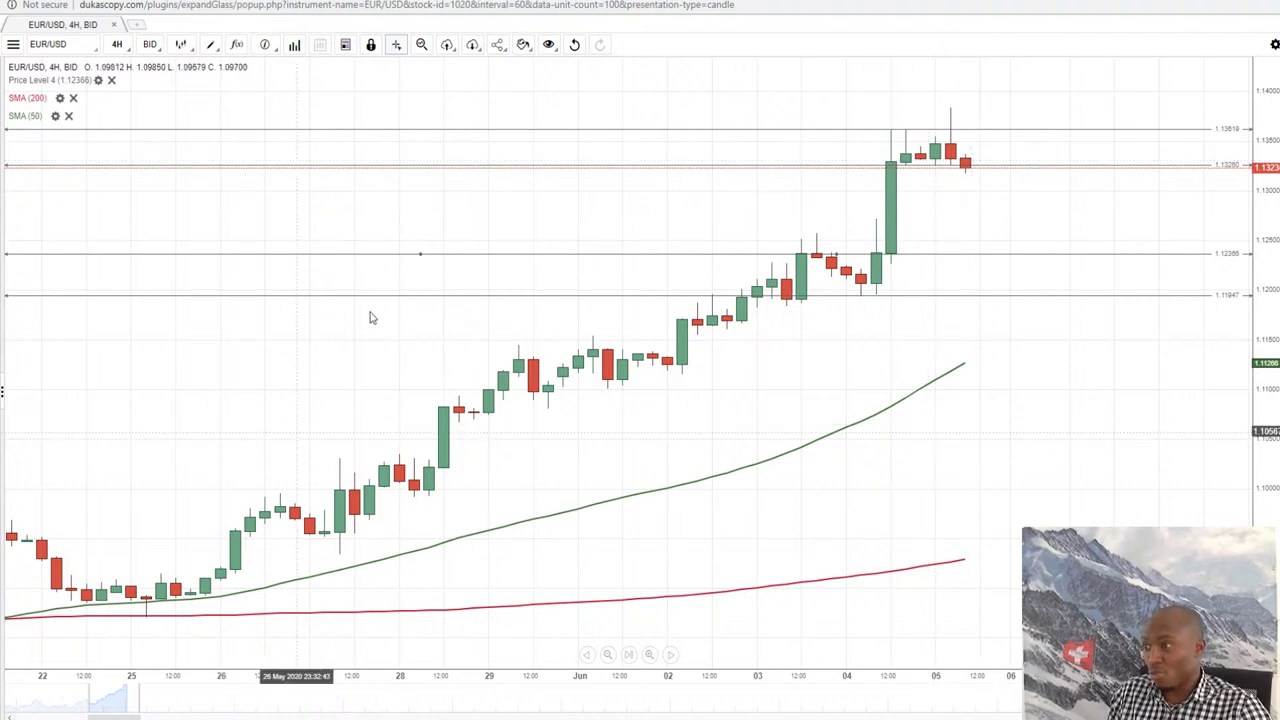
Sketch a projected price path with the Ghost feed tool, from the latest 4-hour candle to above the 1.13619 level
click(210, 45)
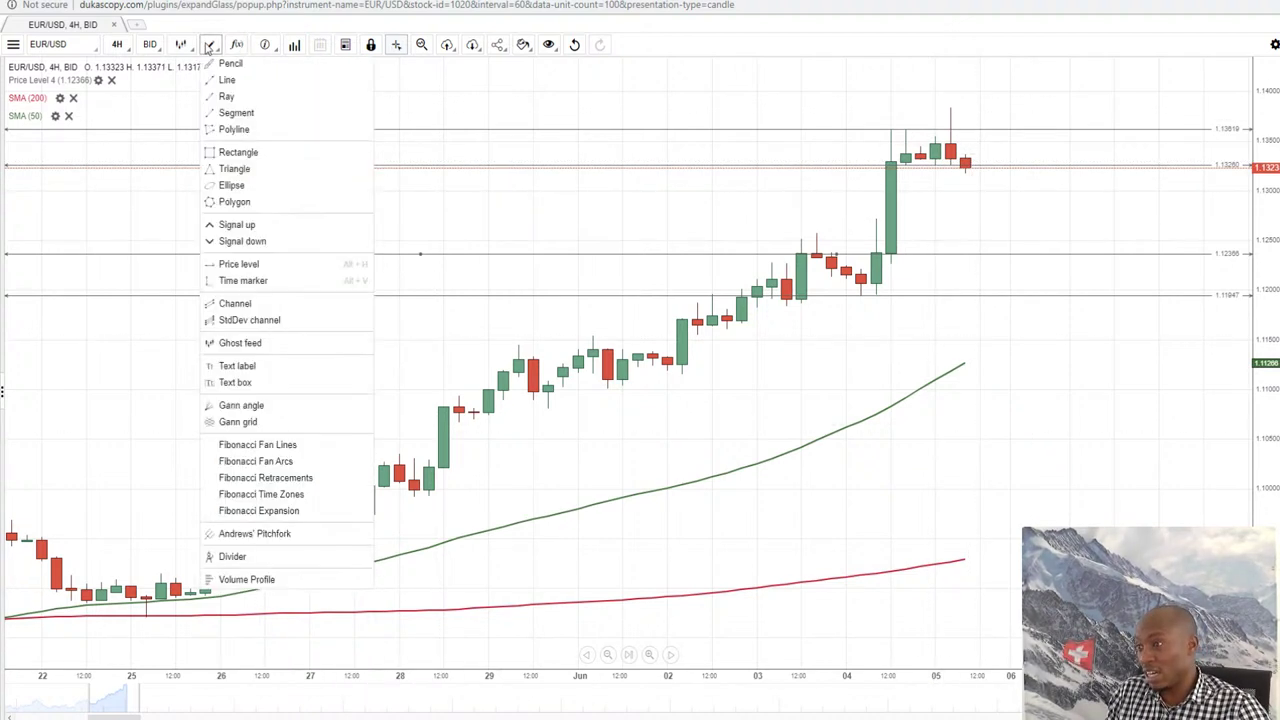
click(240, 343)
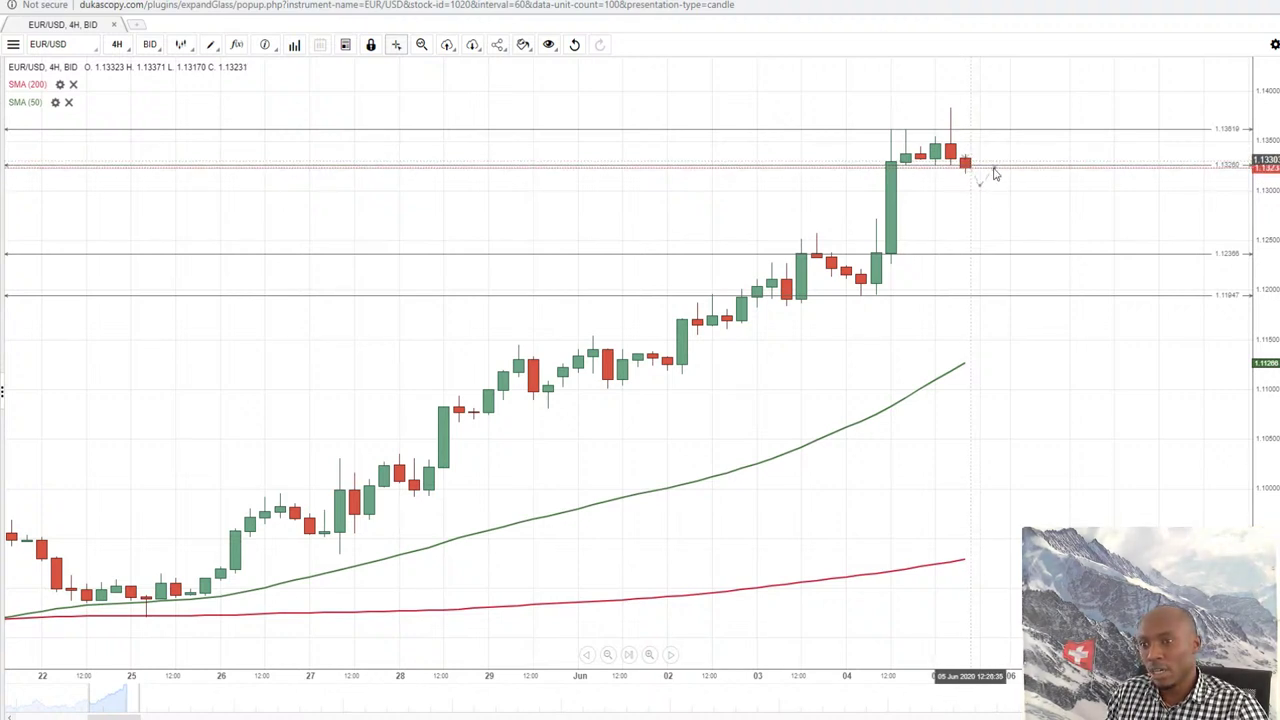
double_click(1100, 95)
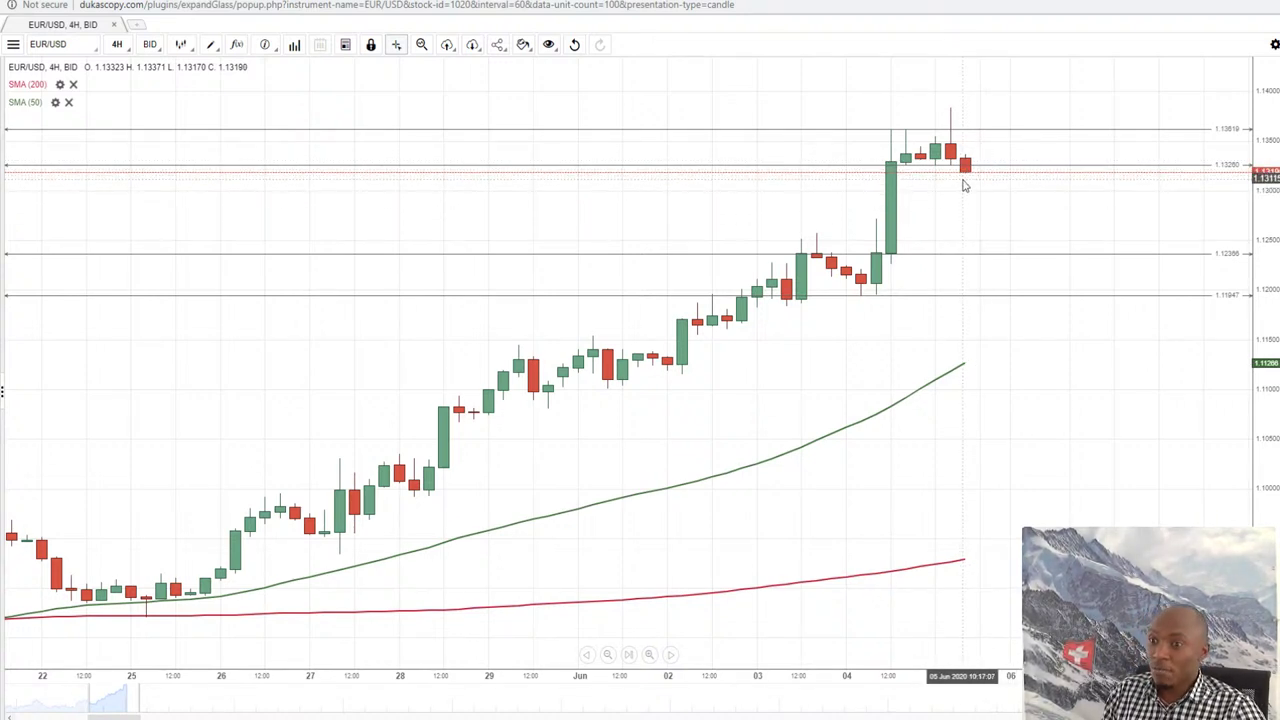
Sketch a falling Ghost feed path from the latest 4-hour candle towards the 1.12366 level, accept its settings, and delete it
click(211, 45)
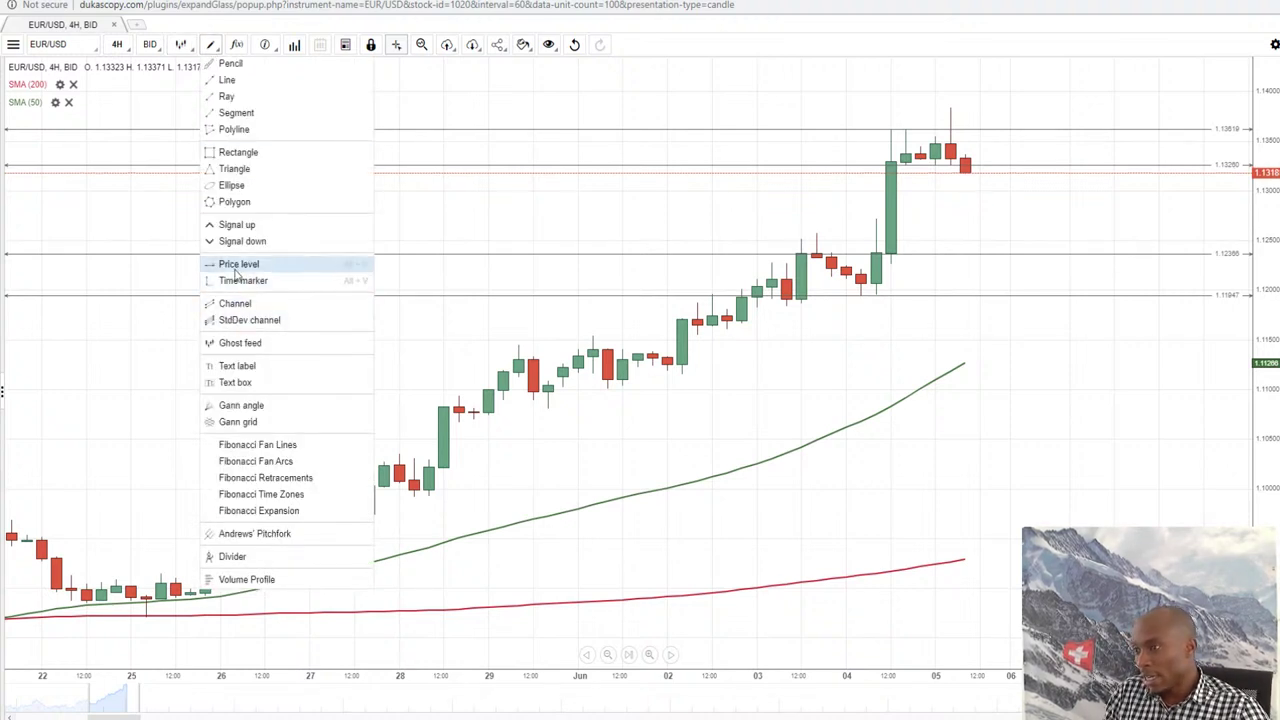
click(233, 368)
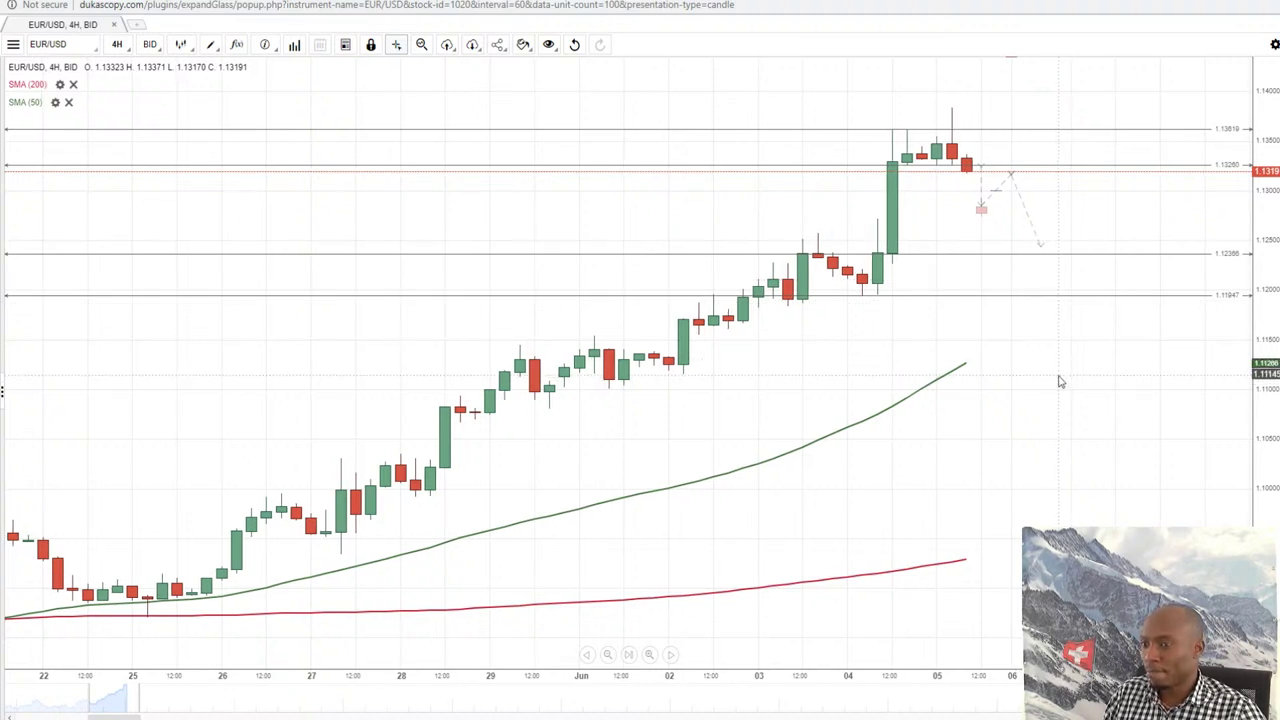
double_click(1038, 244)
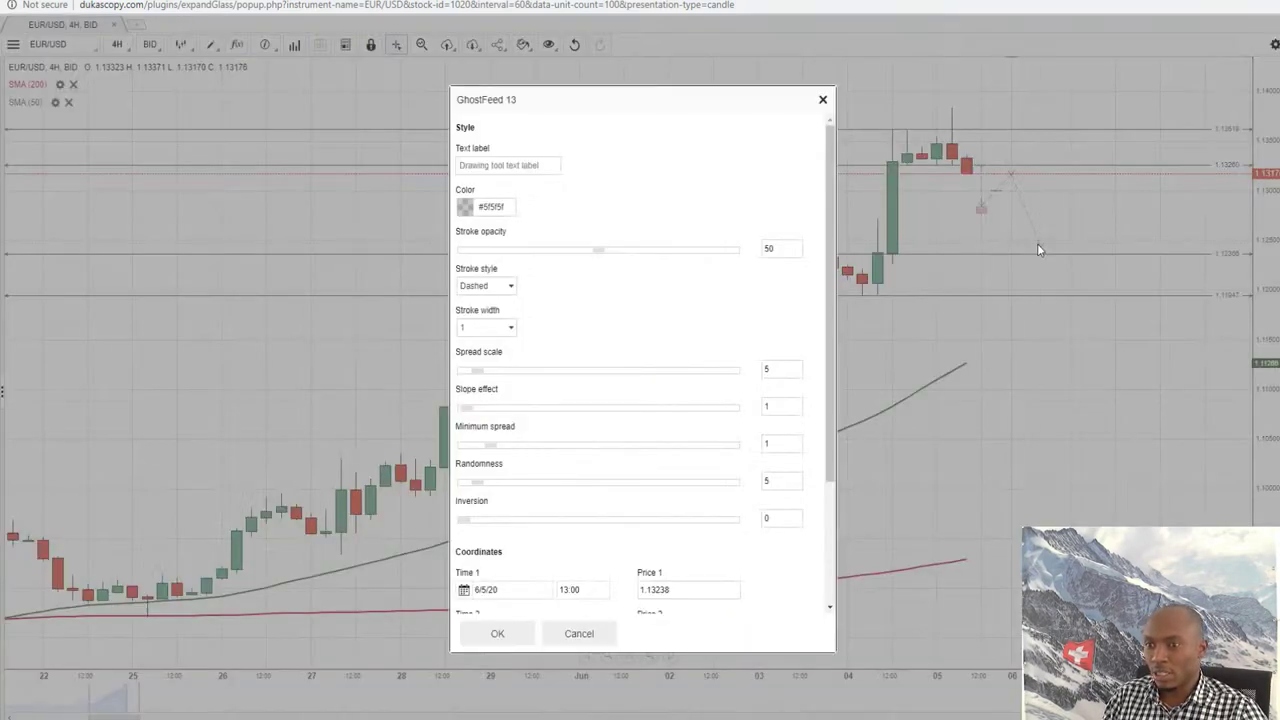
click(510, 633)
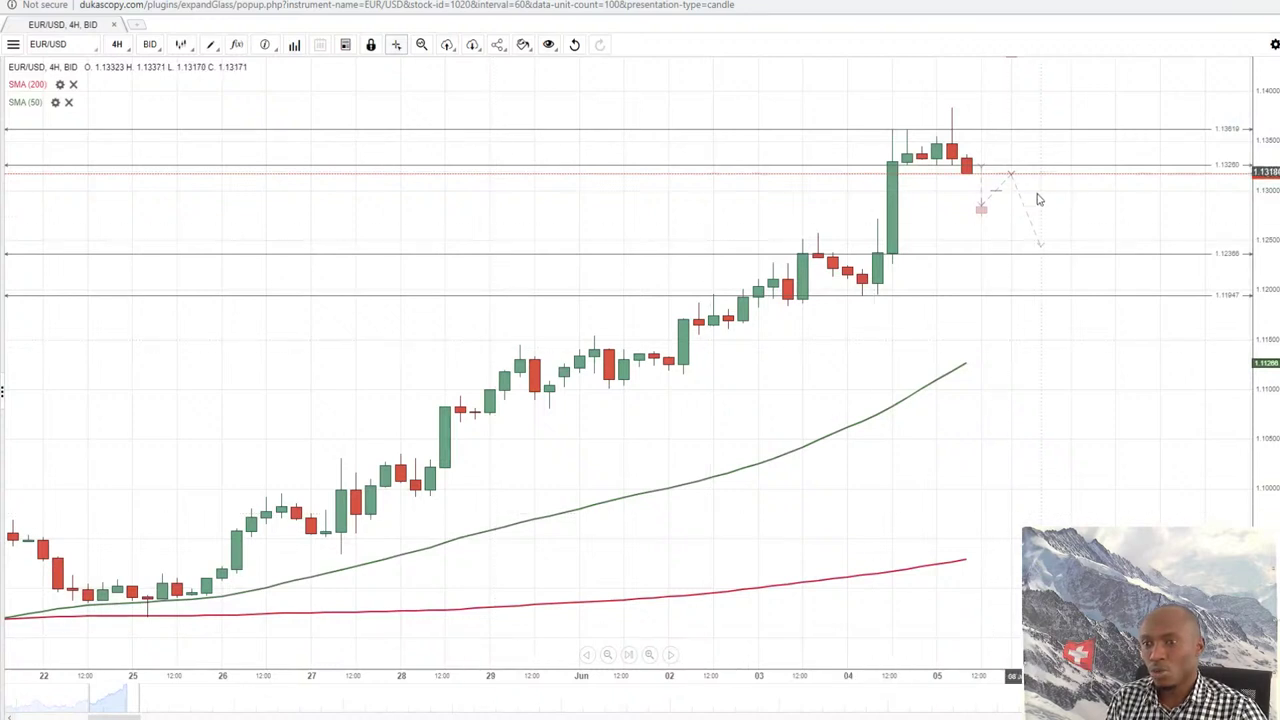
key(Delete)
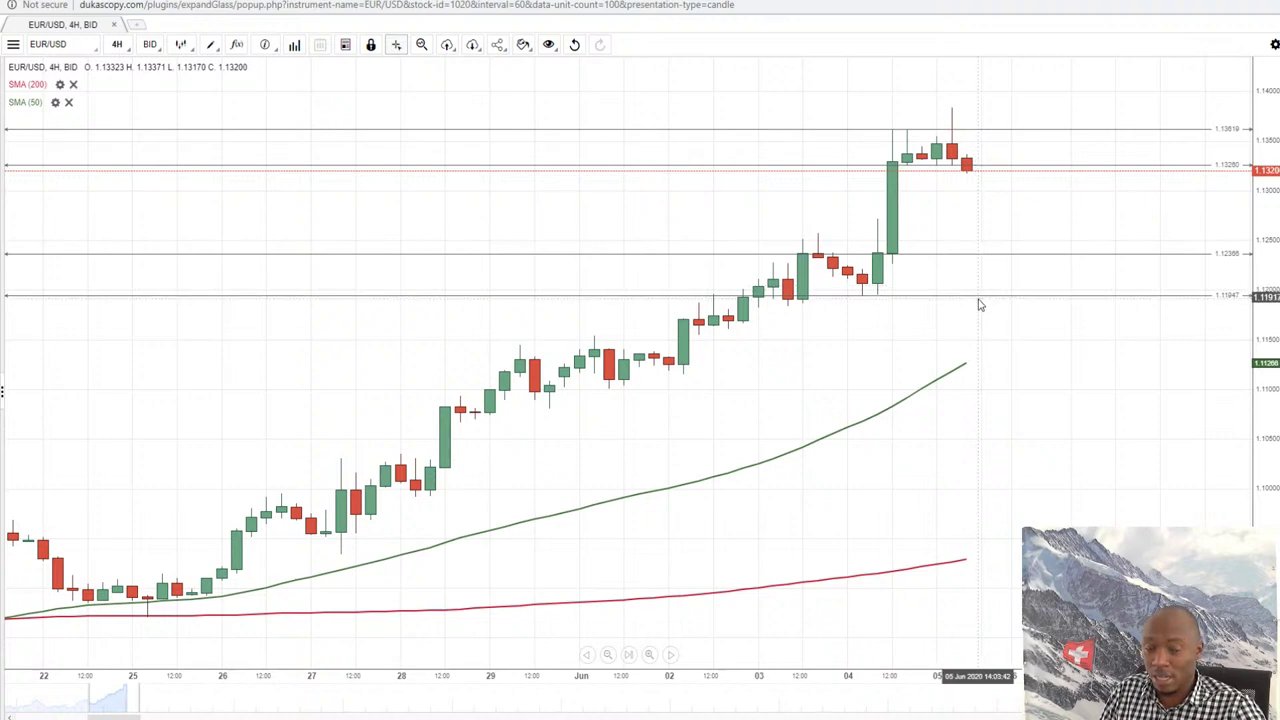
Switch the EUR/USD chart to the 1-hour period and show its most recent candles
click(116, 46)
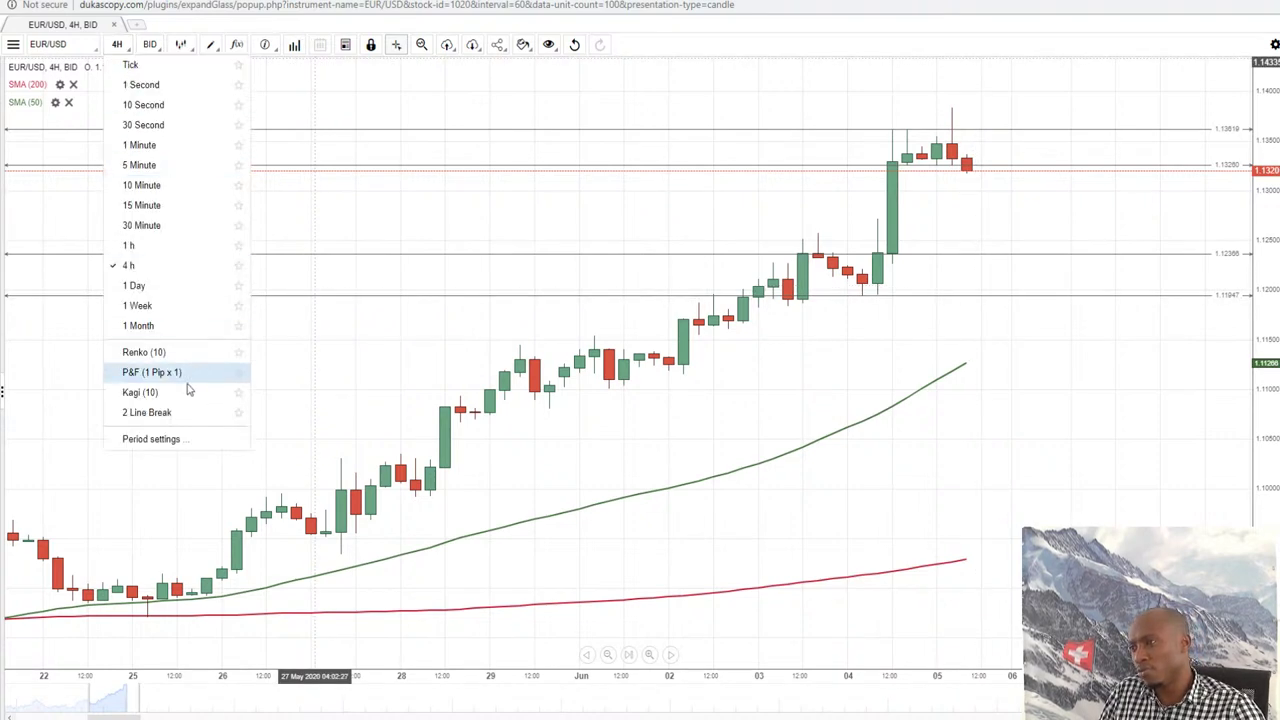
click(137, 246)
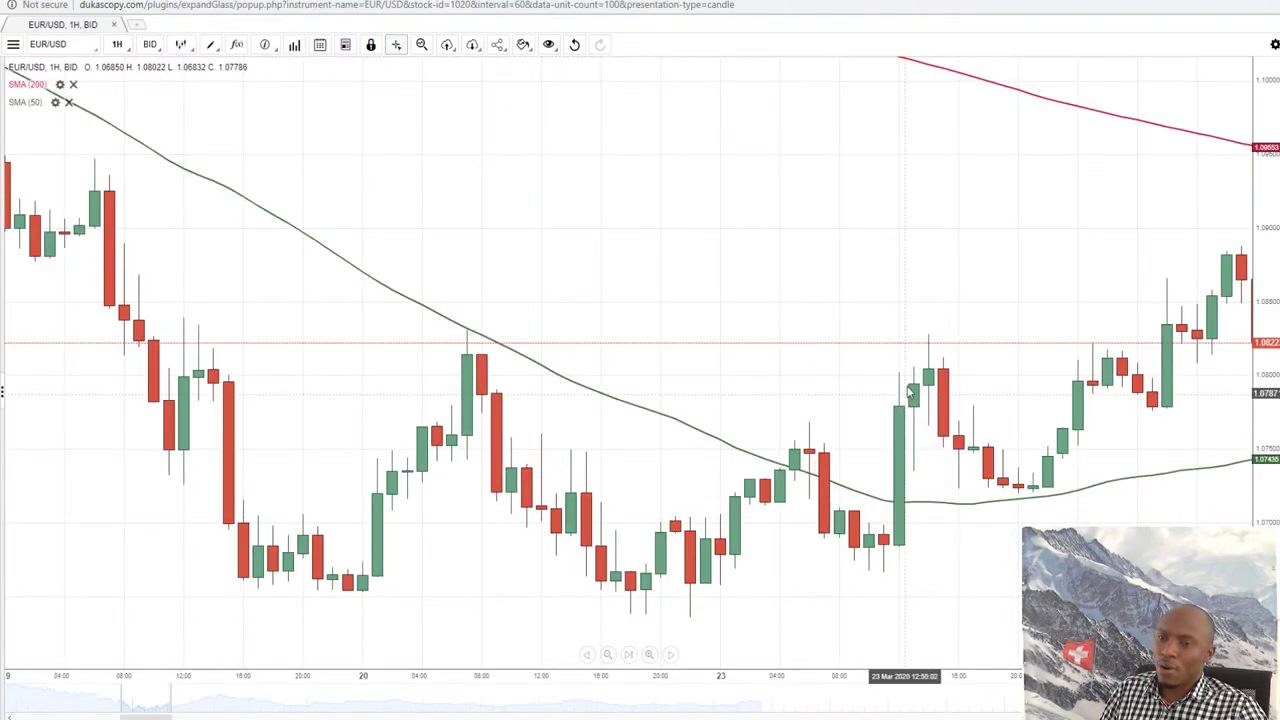
click(628, 654)
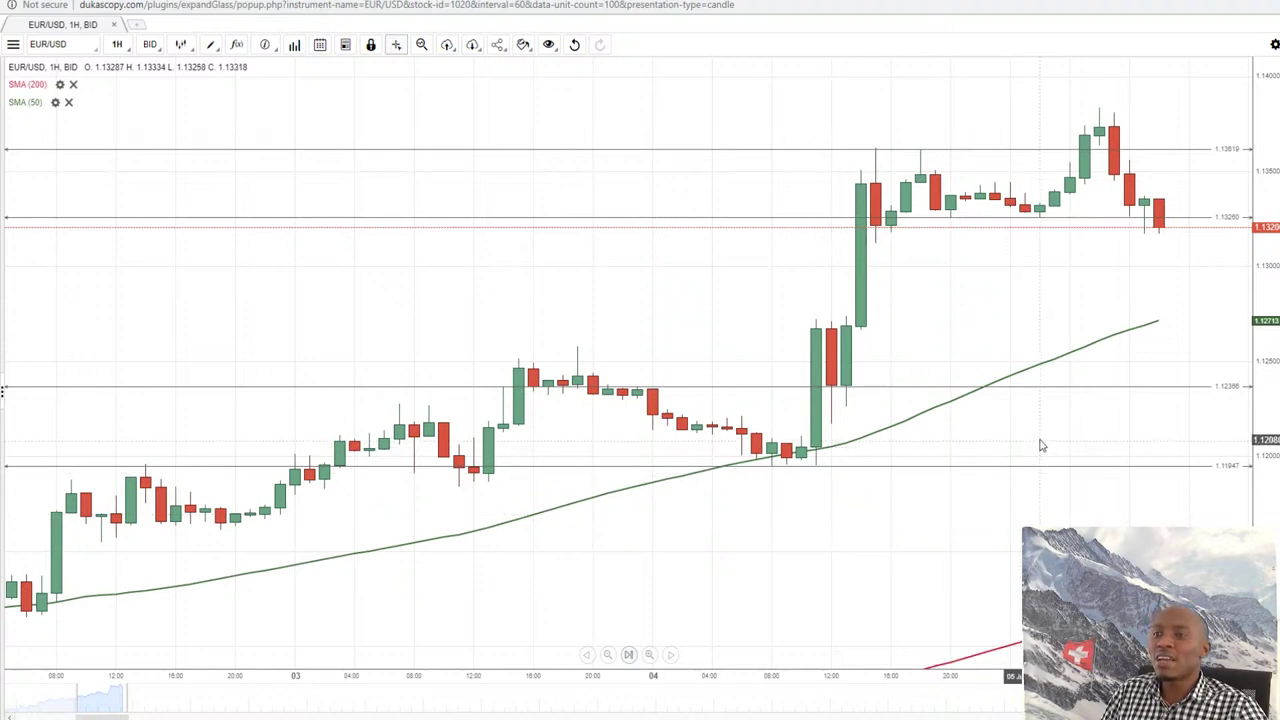
scroll(1040, 443, down, 2)
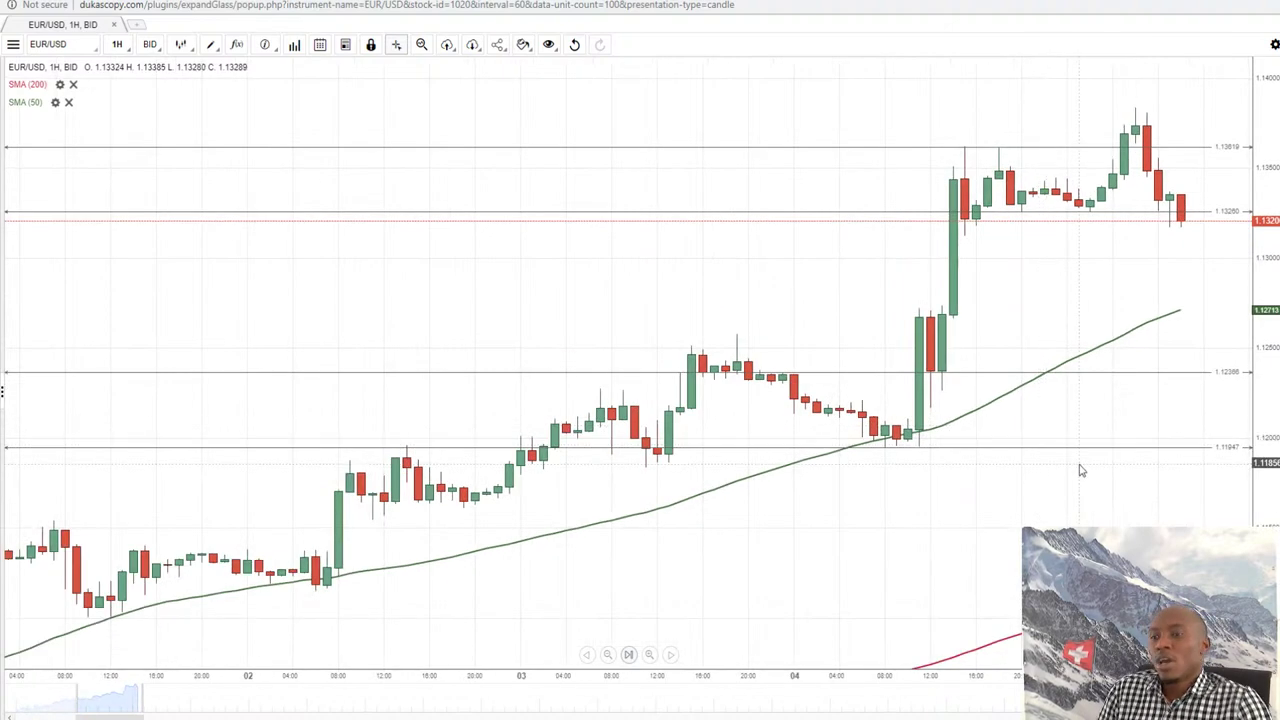
Review the 4-hour chart with its price levels again and return to the 1-hour period
click(116, 44)
click(142, 268)
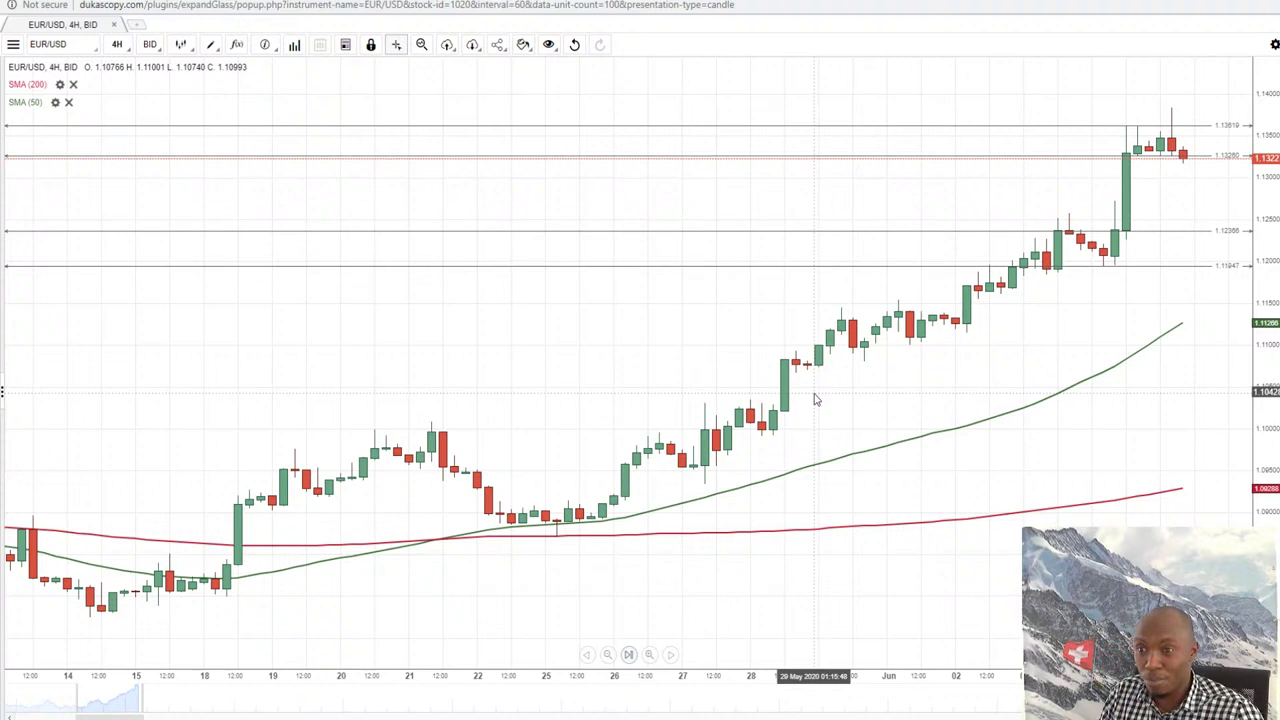
click(117, 44)
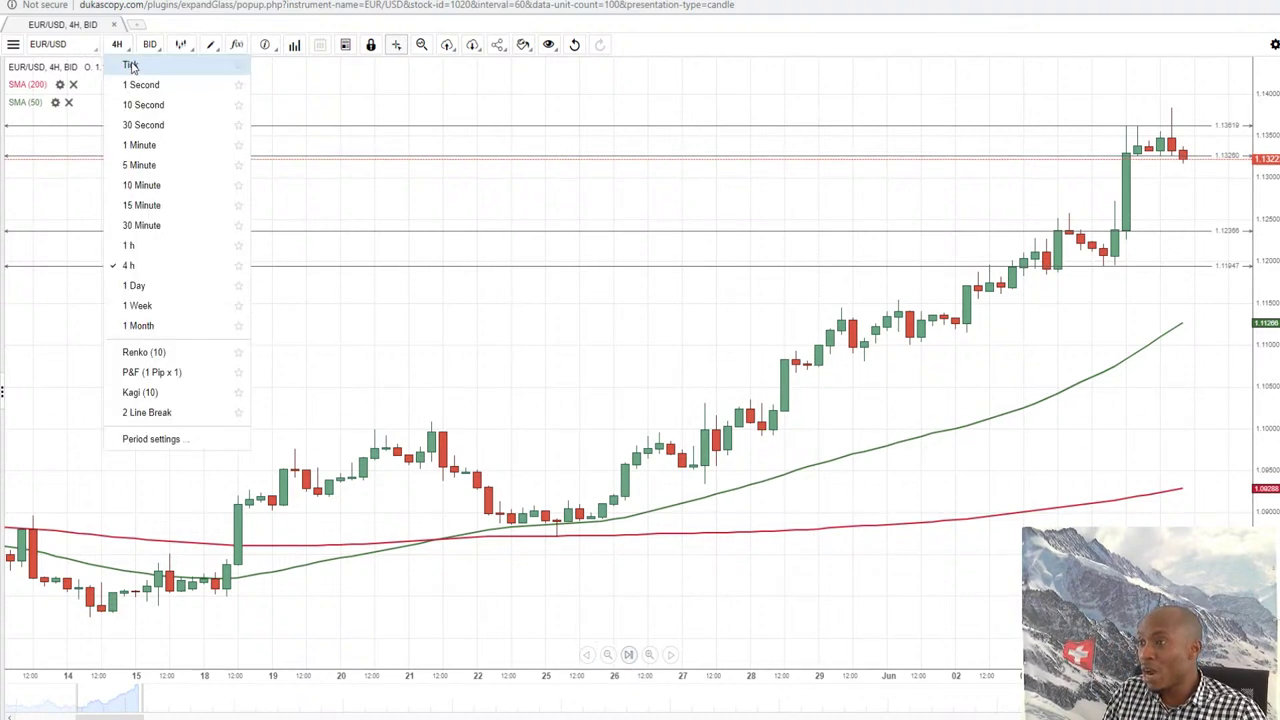
click(195, 249)
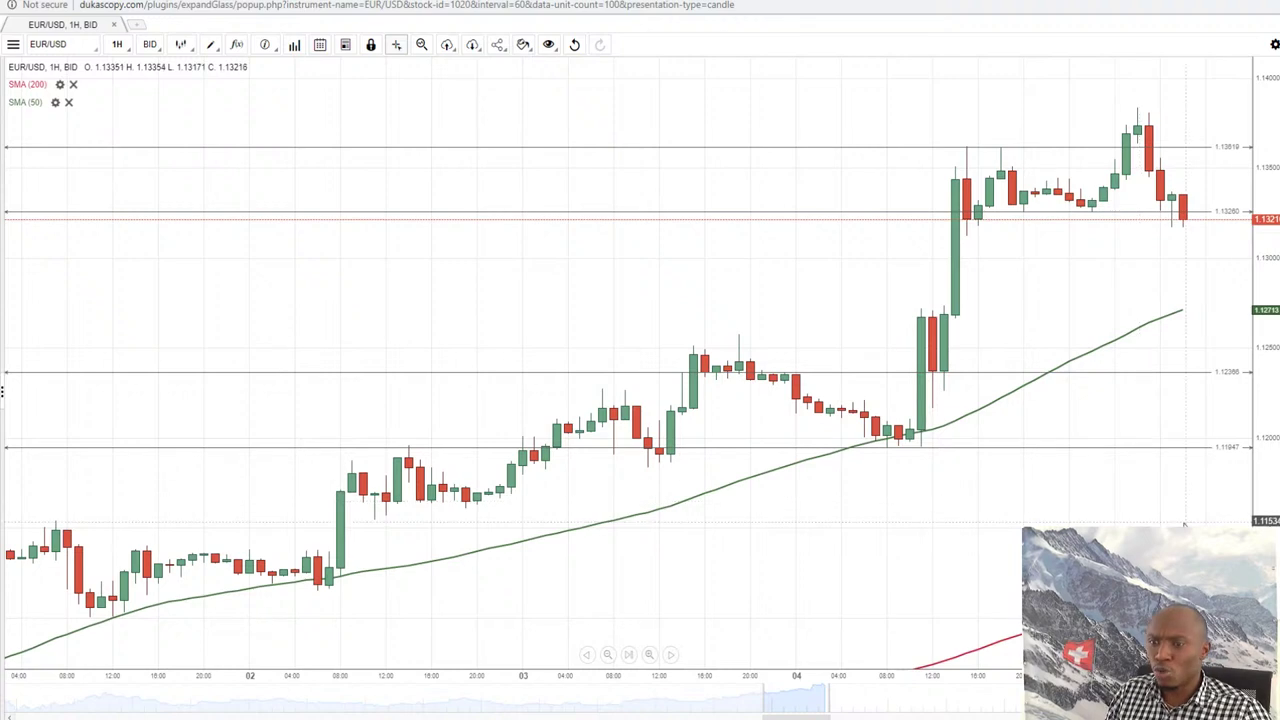
Draw a rectangle zone around the 1.13260 level, from 15:00 on 4 June at 1.13280 to beyond the latest 1-hour candle, and accept its settings
drag(1138, 521, 772, 521)
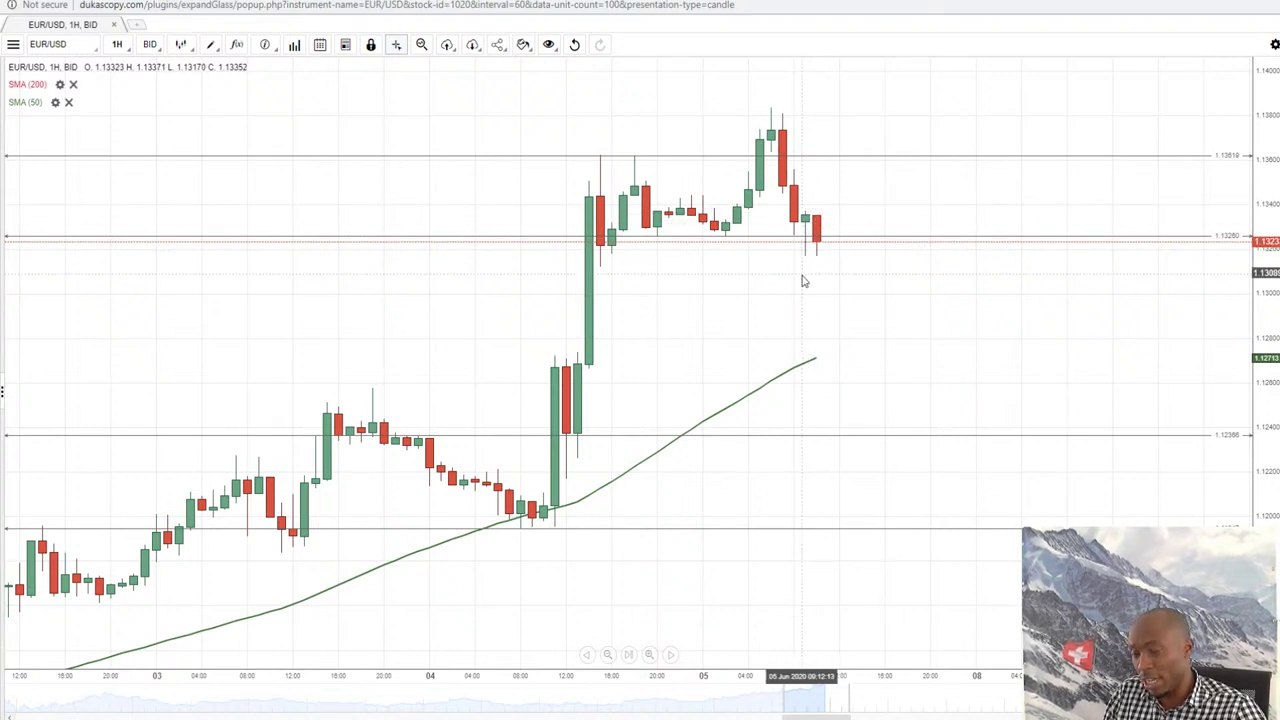
scroll(806, 280, up, 1)
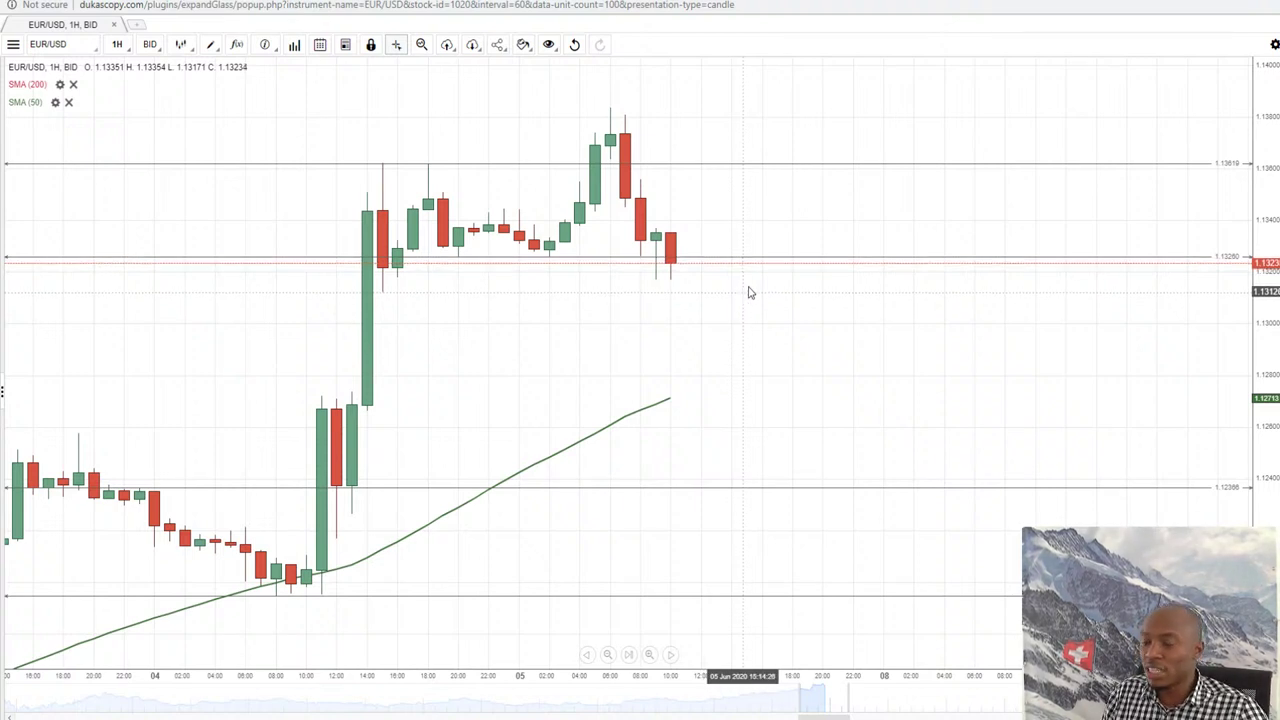
scroll(752, 299, up, 2)
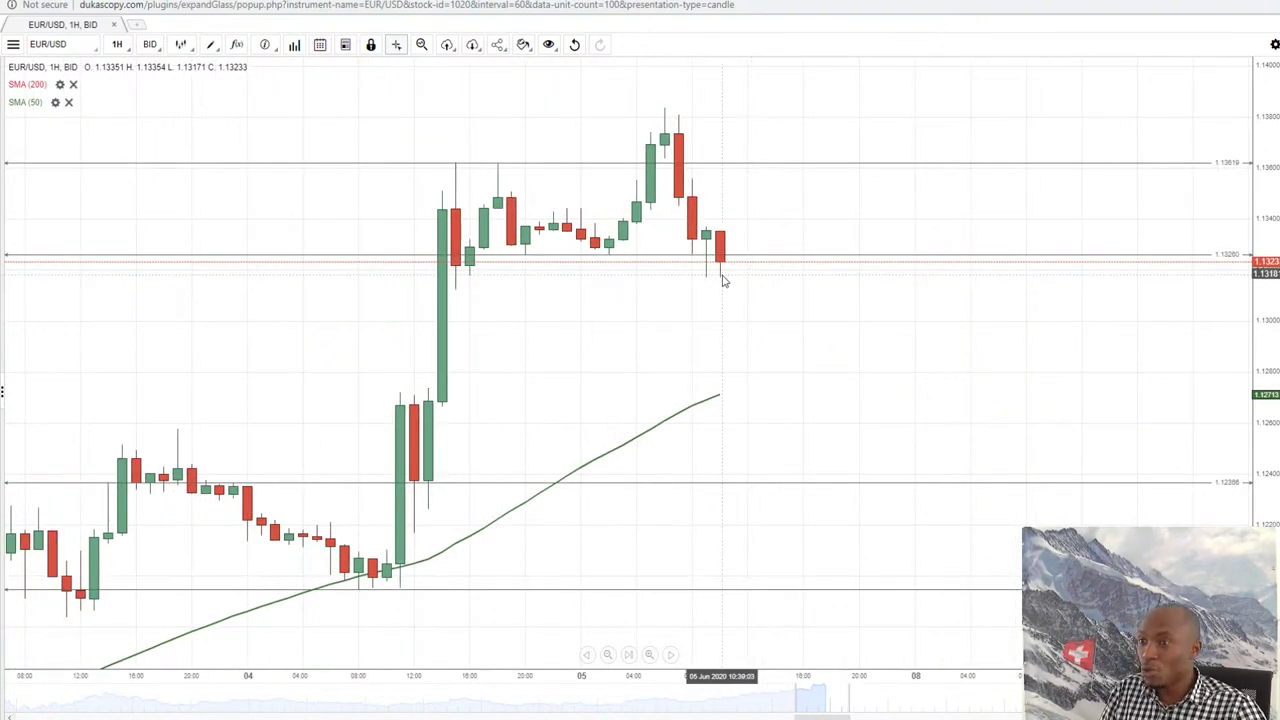
click(211, 44)
click(250, 152)
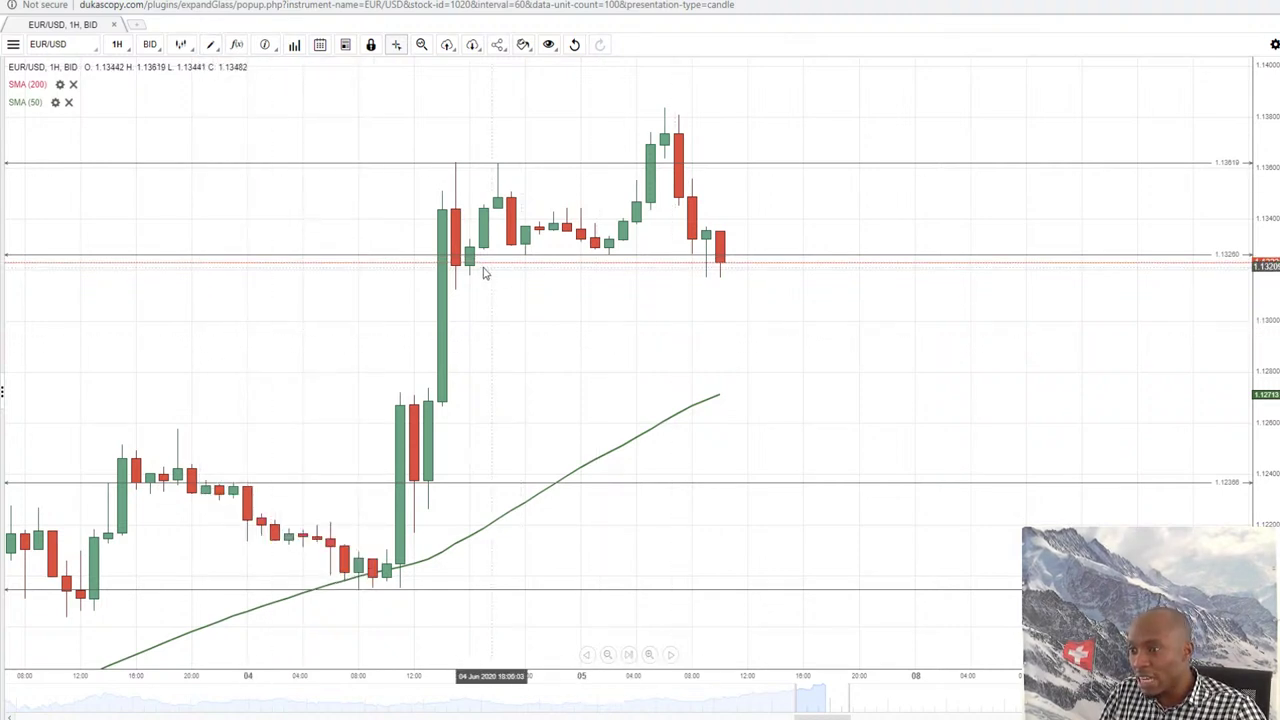
mouse_move(456, 252)
mouse_down()
mouse_move(734, 242)
mouse_move(808, 270)
mouse_up()
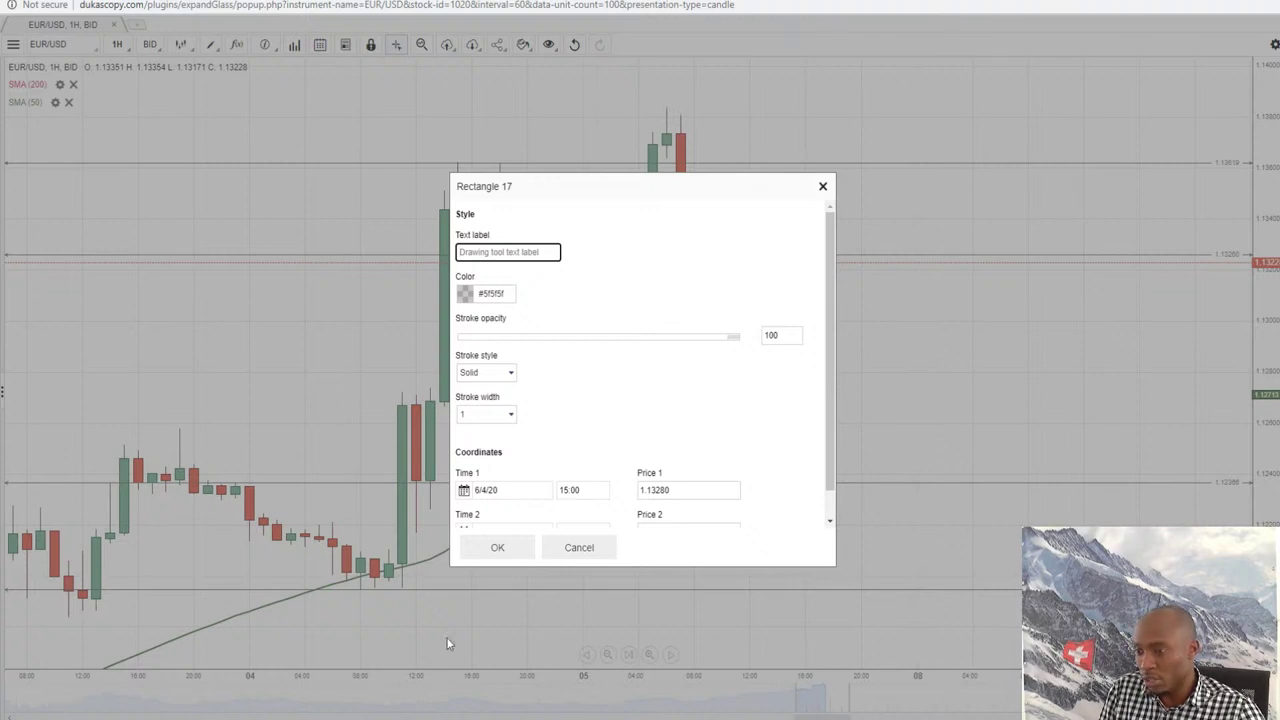
click(499, 548)
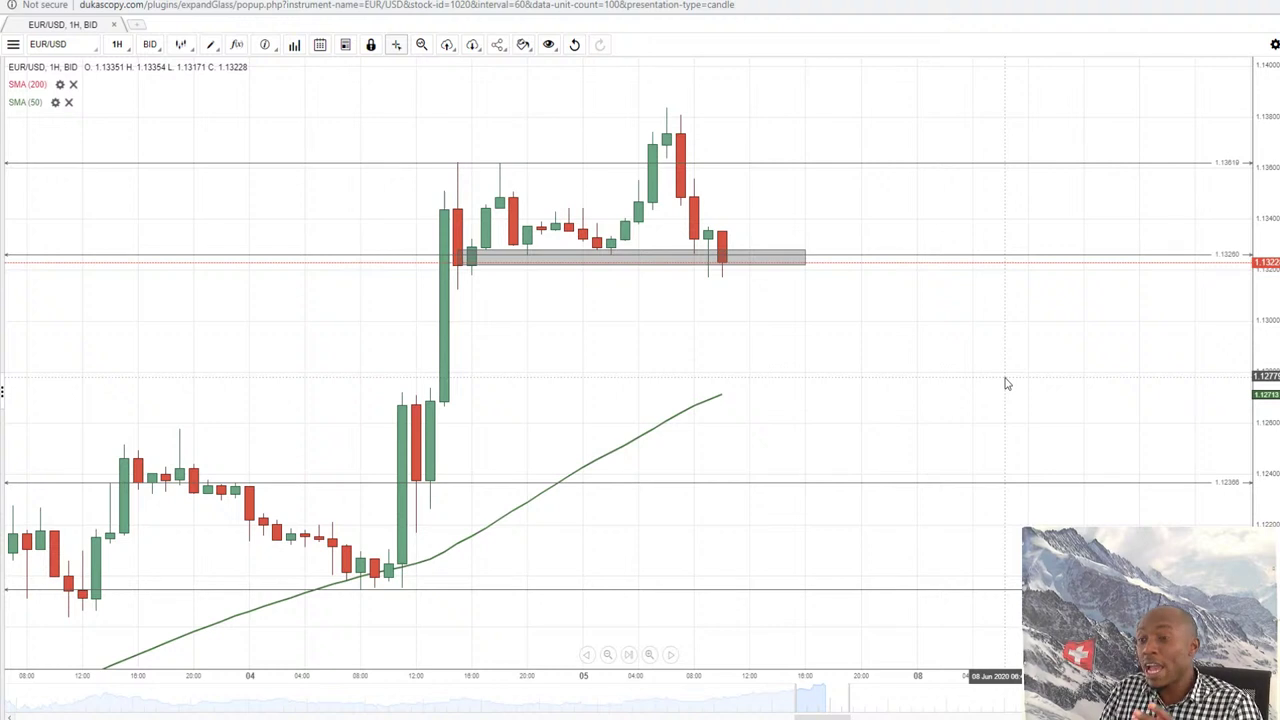
Sketch a falling zigzag Ghost feed path on the 1-hour chart, from just below the rectangle zone, retesting it, down to about the 1.12366 level
click(211, 44)
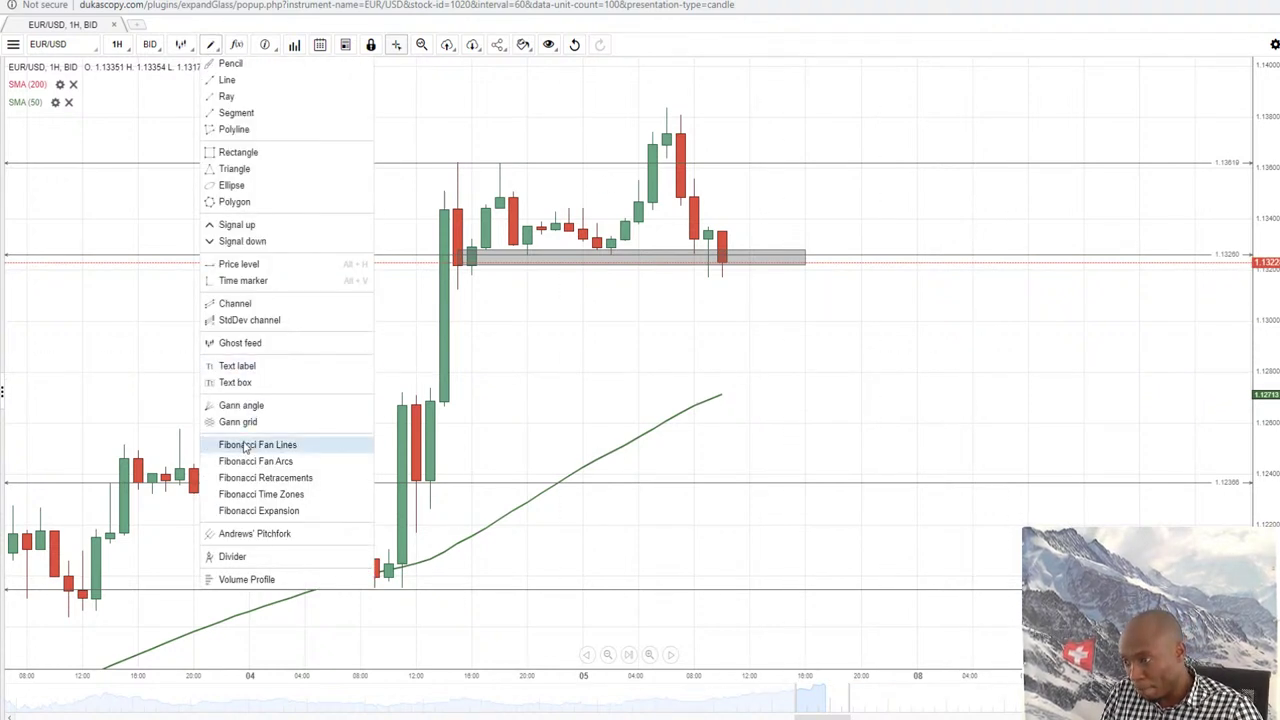
click(240, 343)
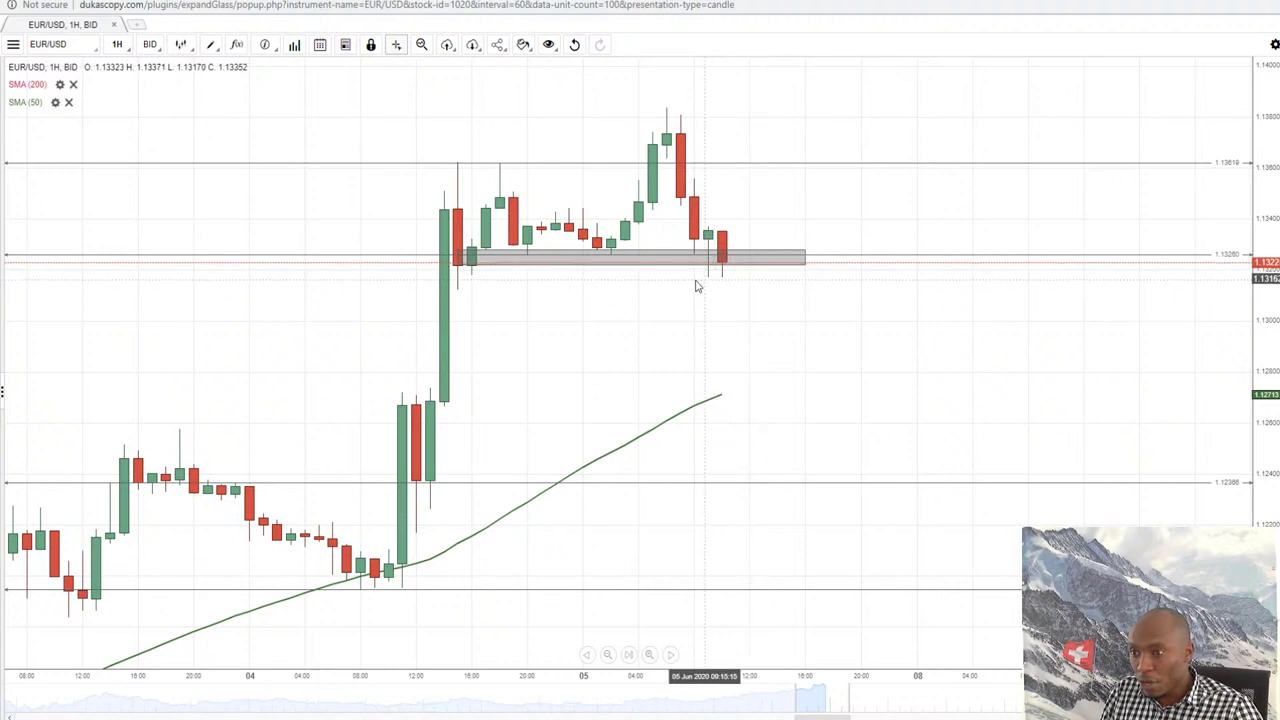
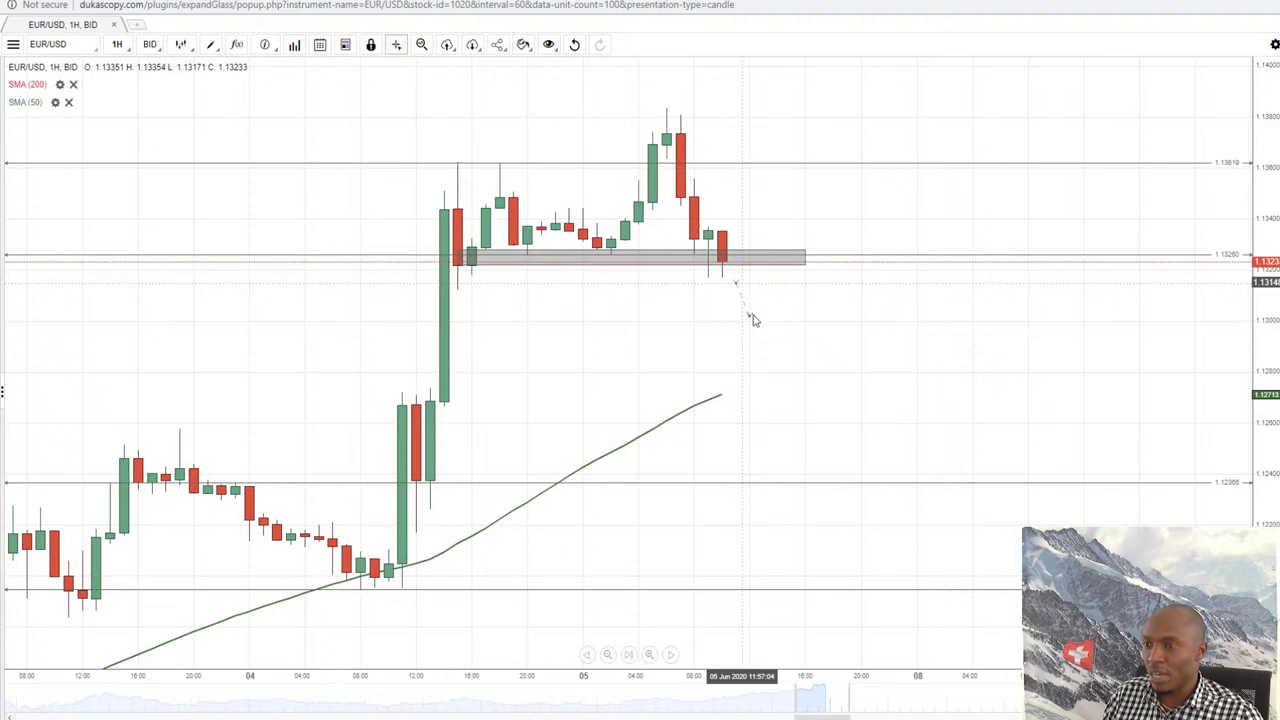
click(749, 316)
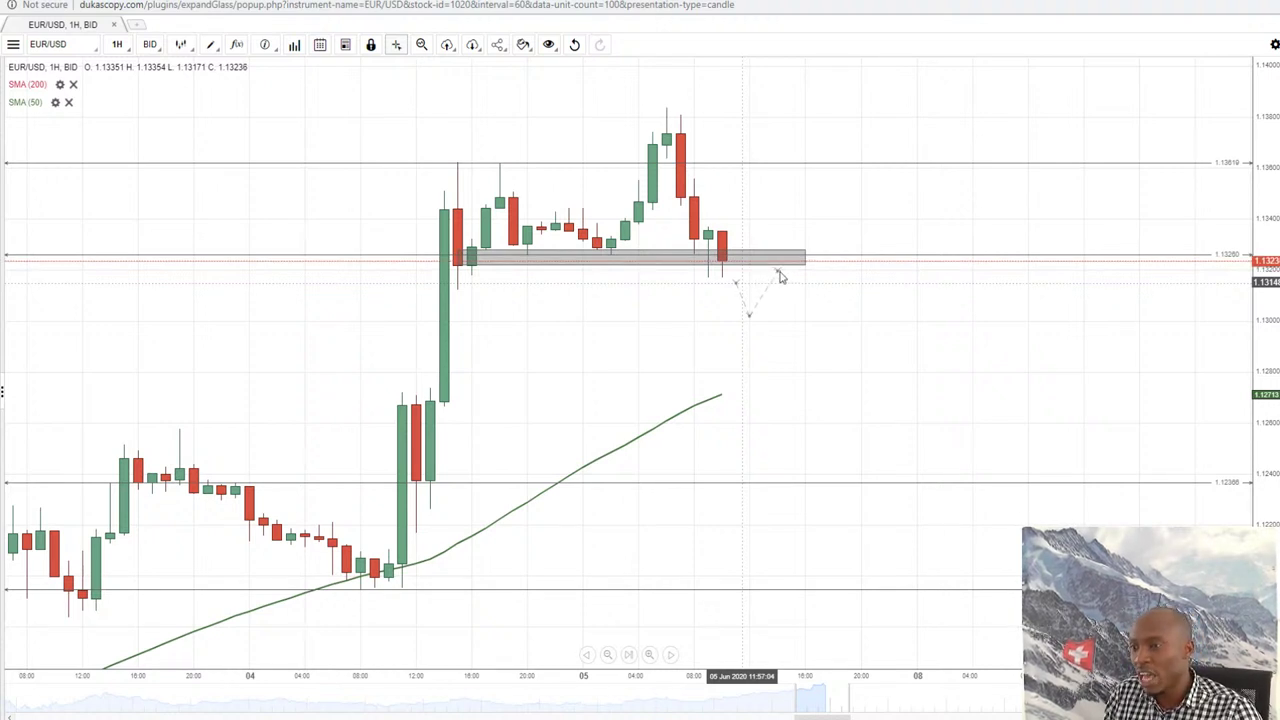
click(778, 271)
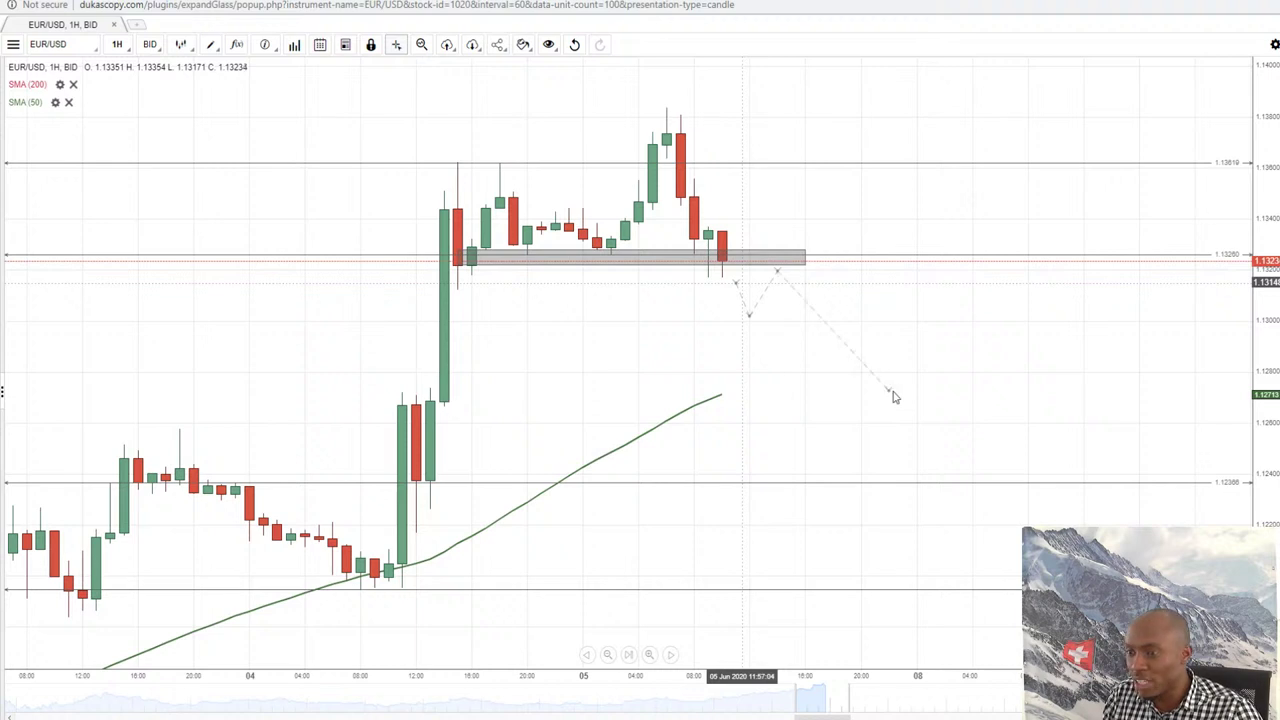
click(818, 407)
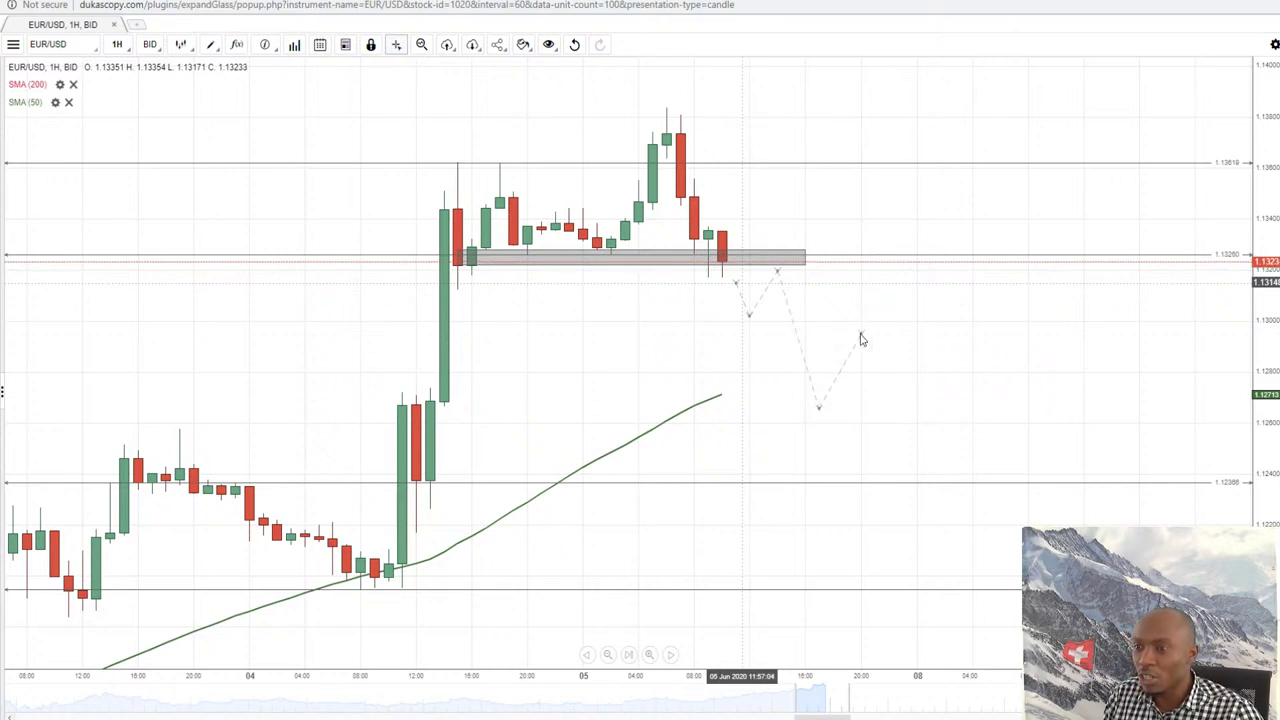
click(874, 322)
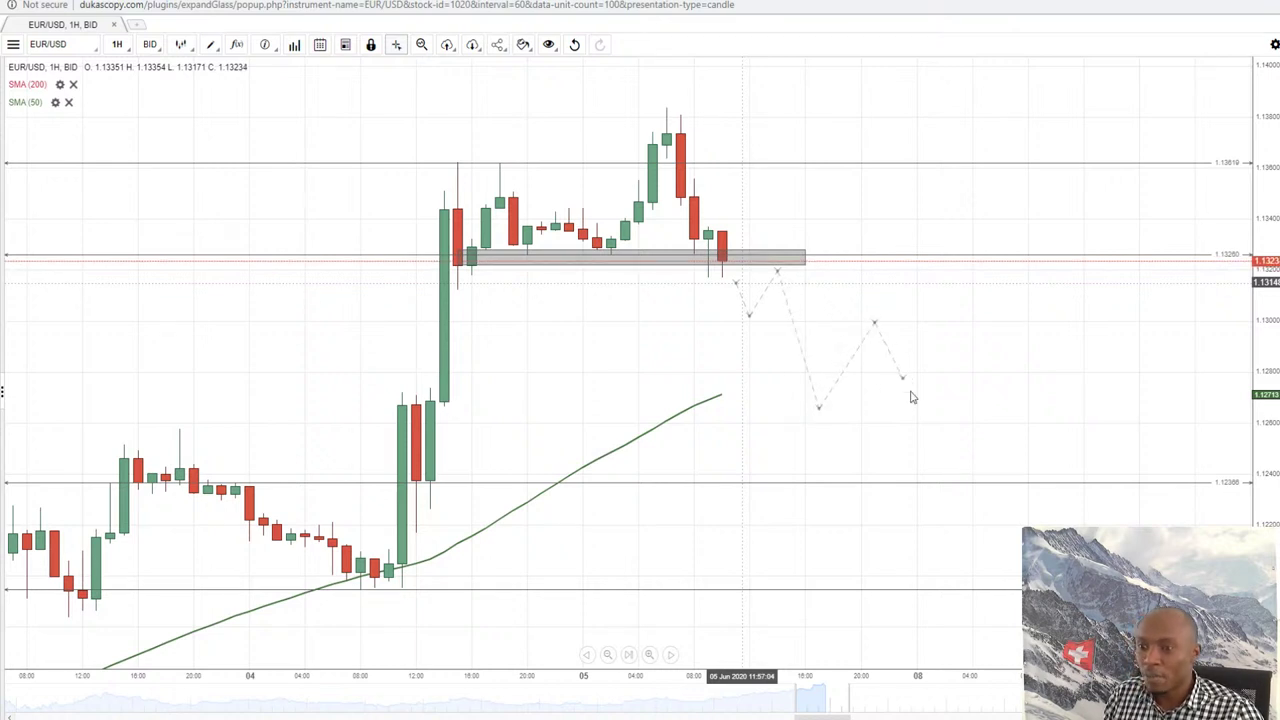
click(931, 477)
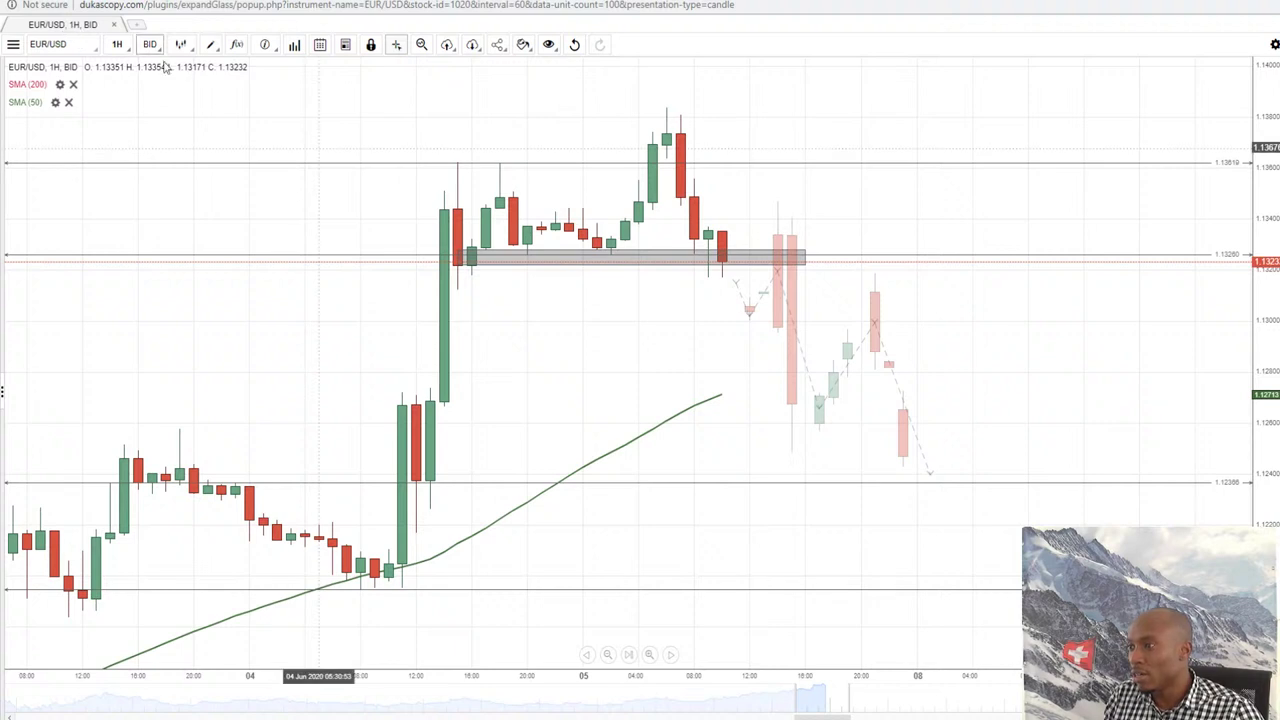
Add a price level at 1.12684, at the base of the large bullish 1-hour candle of 4 June
click(210, 44)
click(255, 265)
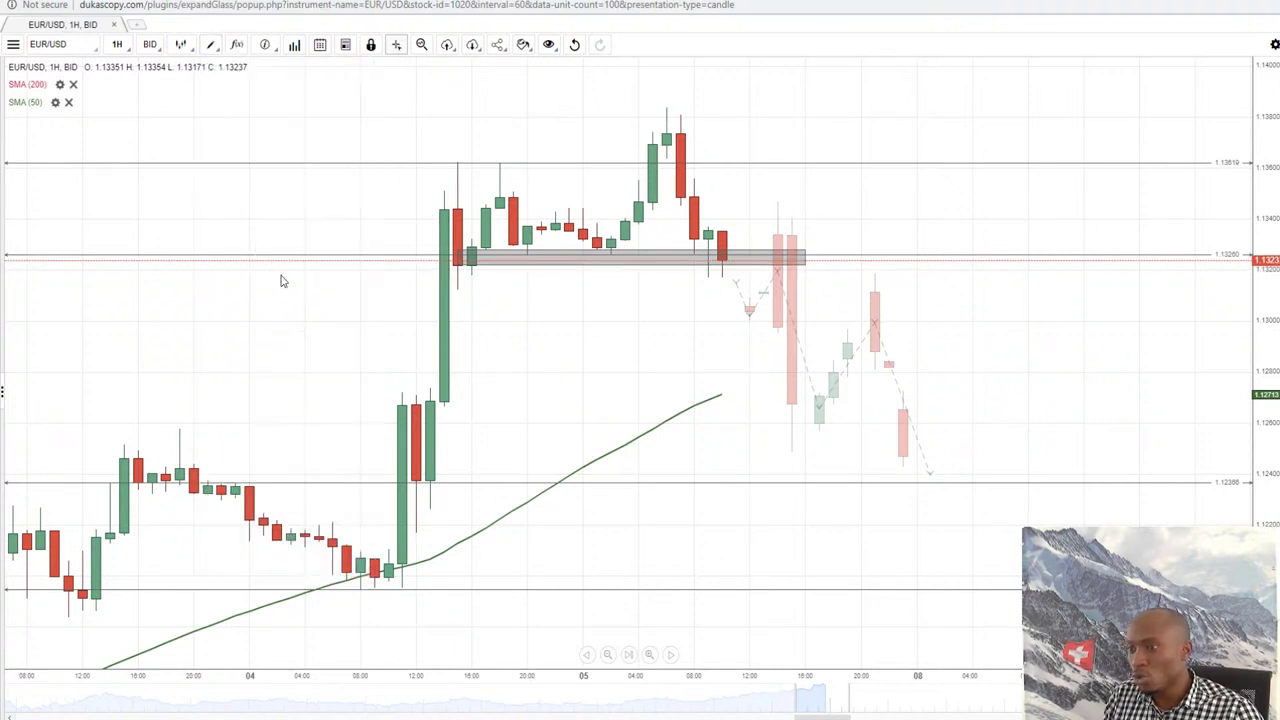
click(437, 401)
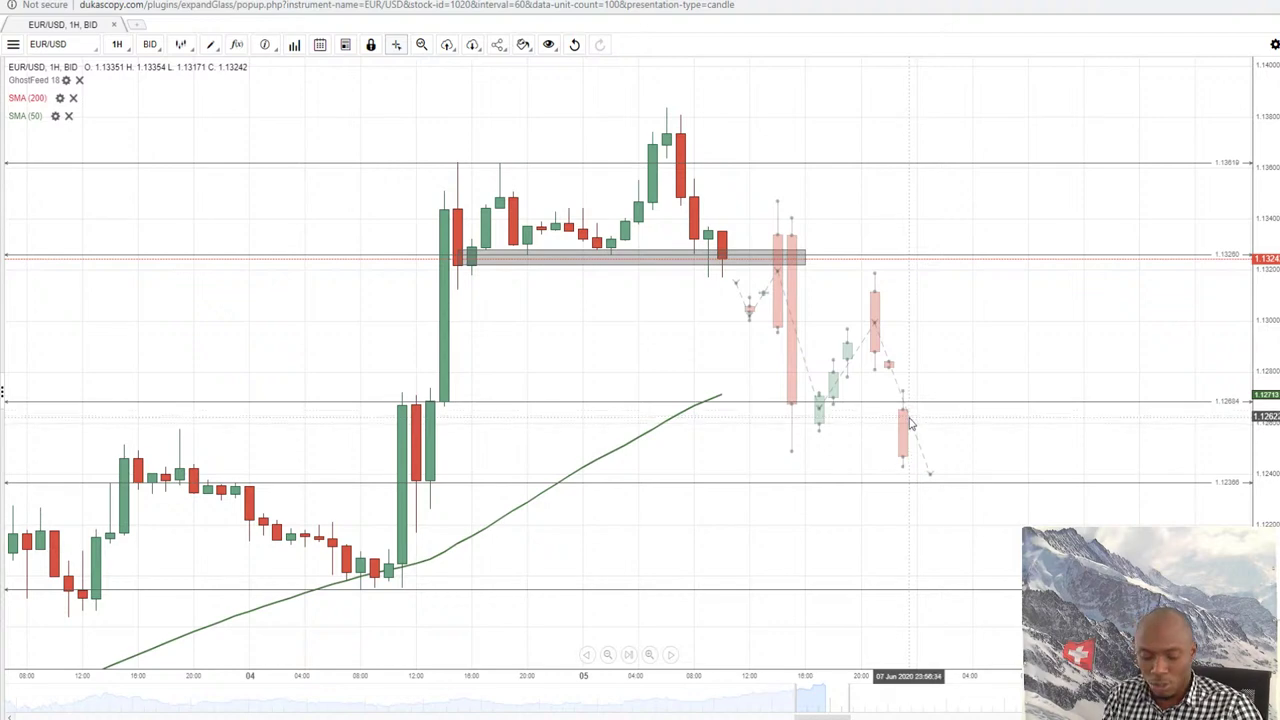
Switch the EUR/USD chart to the 30-minute period and jump to its latest candles
click(117, 44)
click(141, 225)
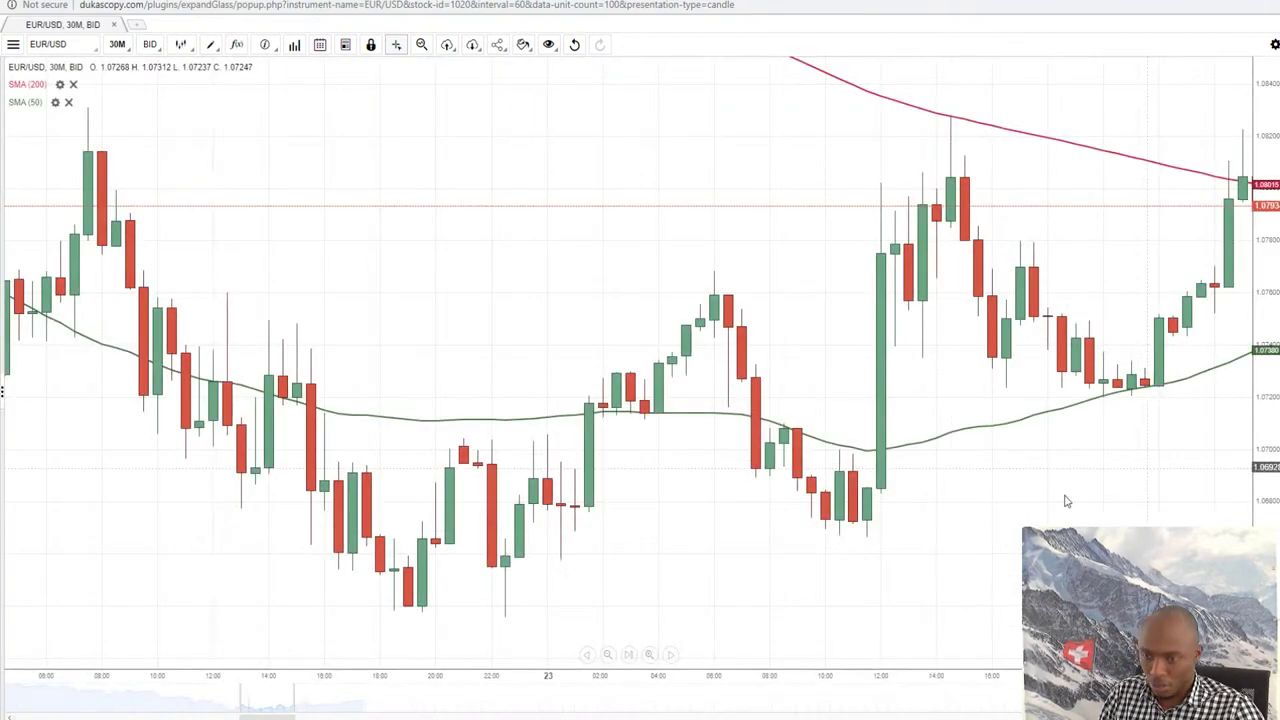
click(628, 656)
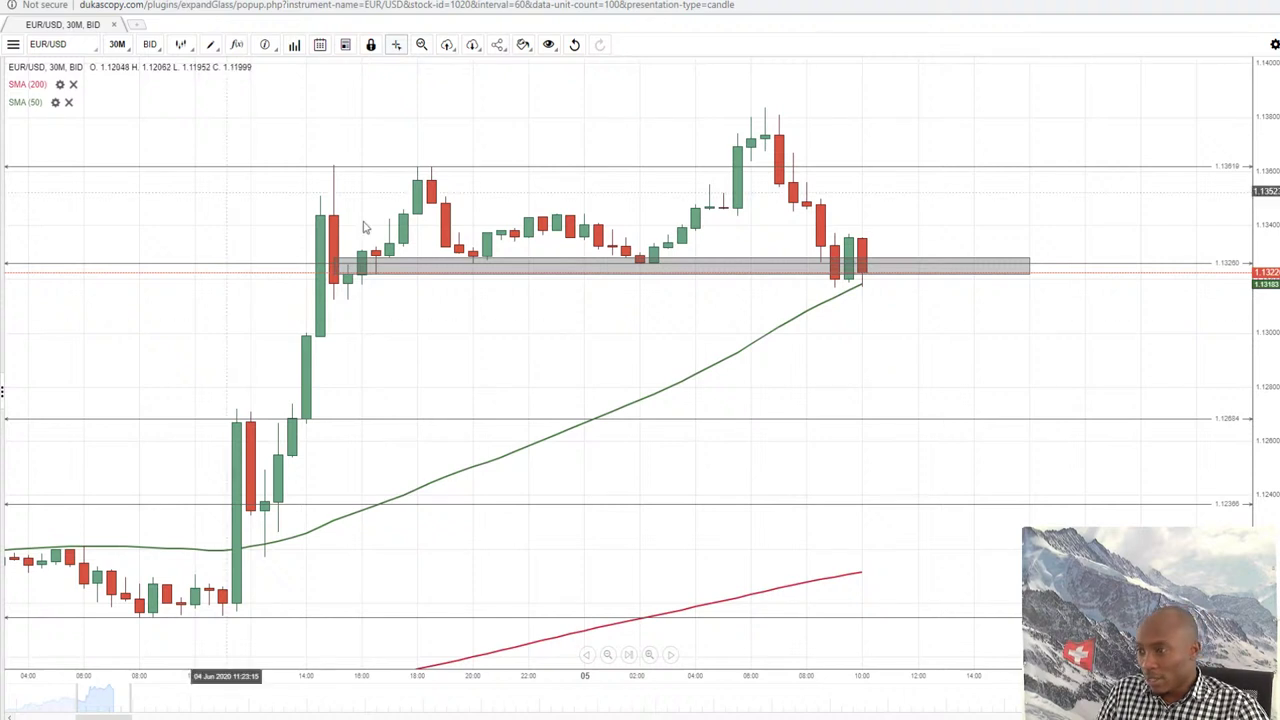
Sketch a falling zigzag Ghost feed path on the 30-minute chart, from the latest candle through the 1.12684 level to just above 1.12366
click(210, 45)
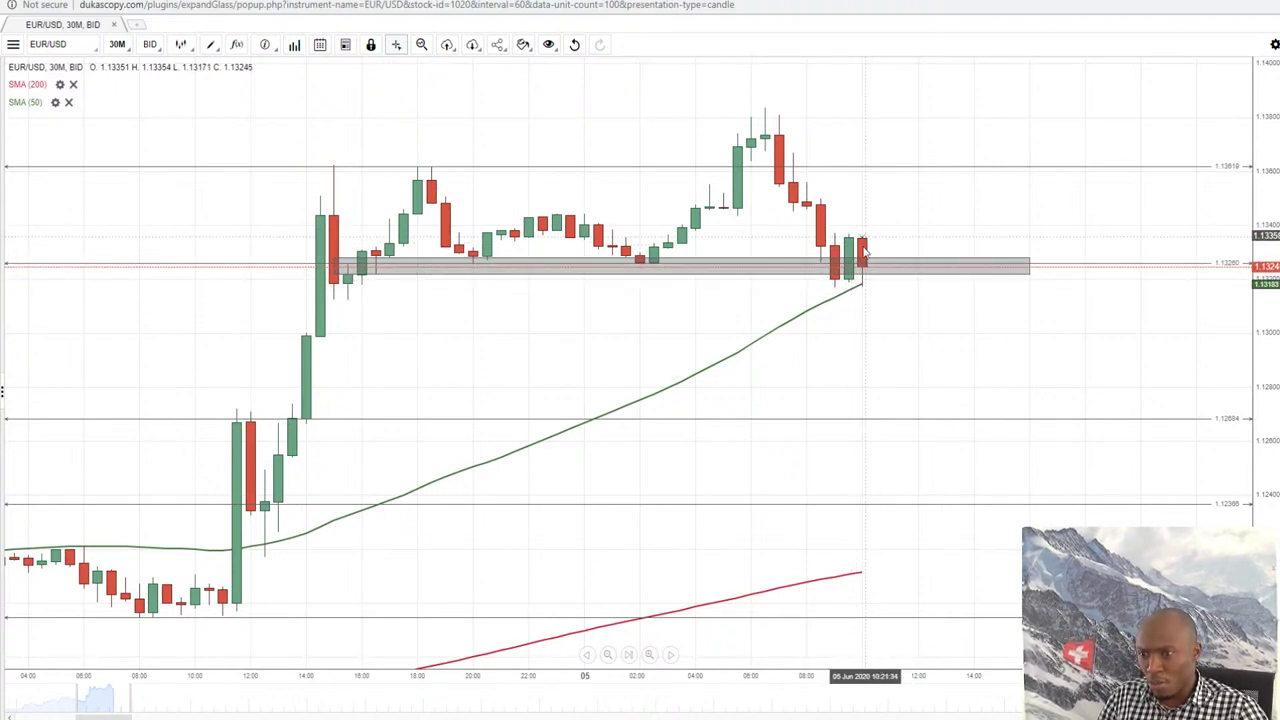
click(888, 320)
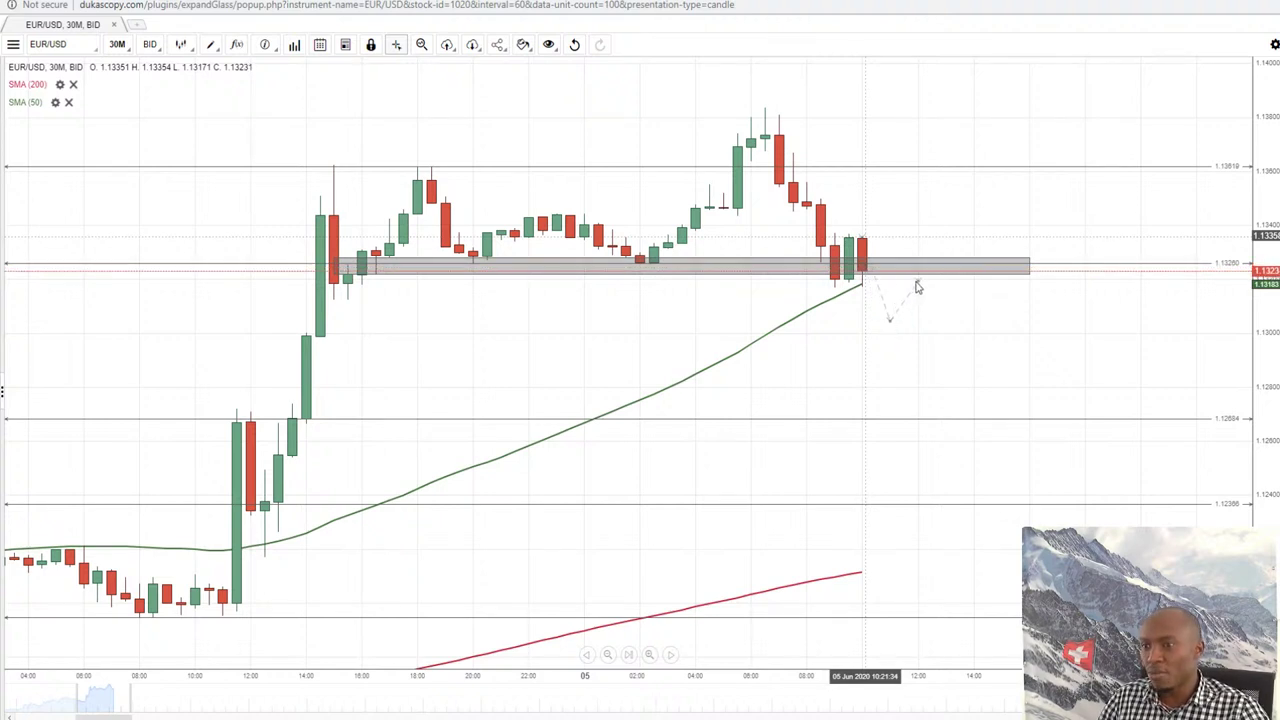
click(917, 283)
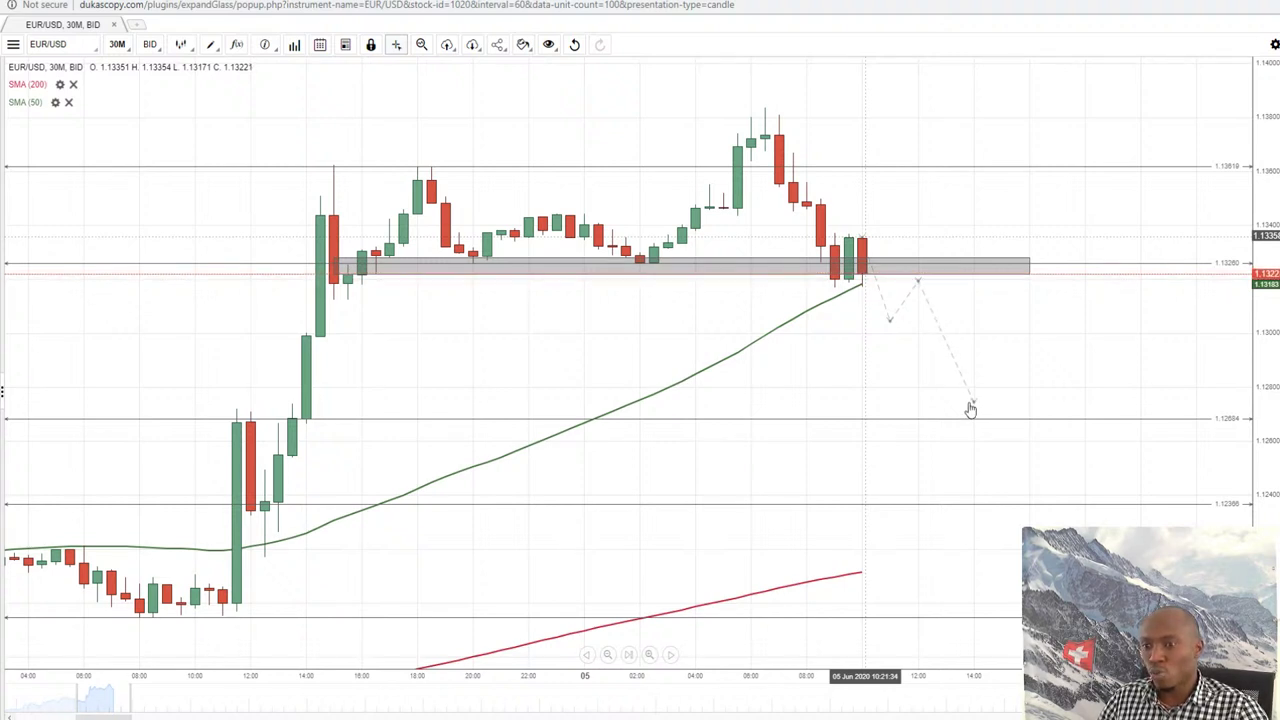
click(1001, 348)
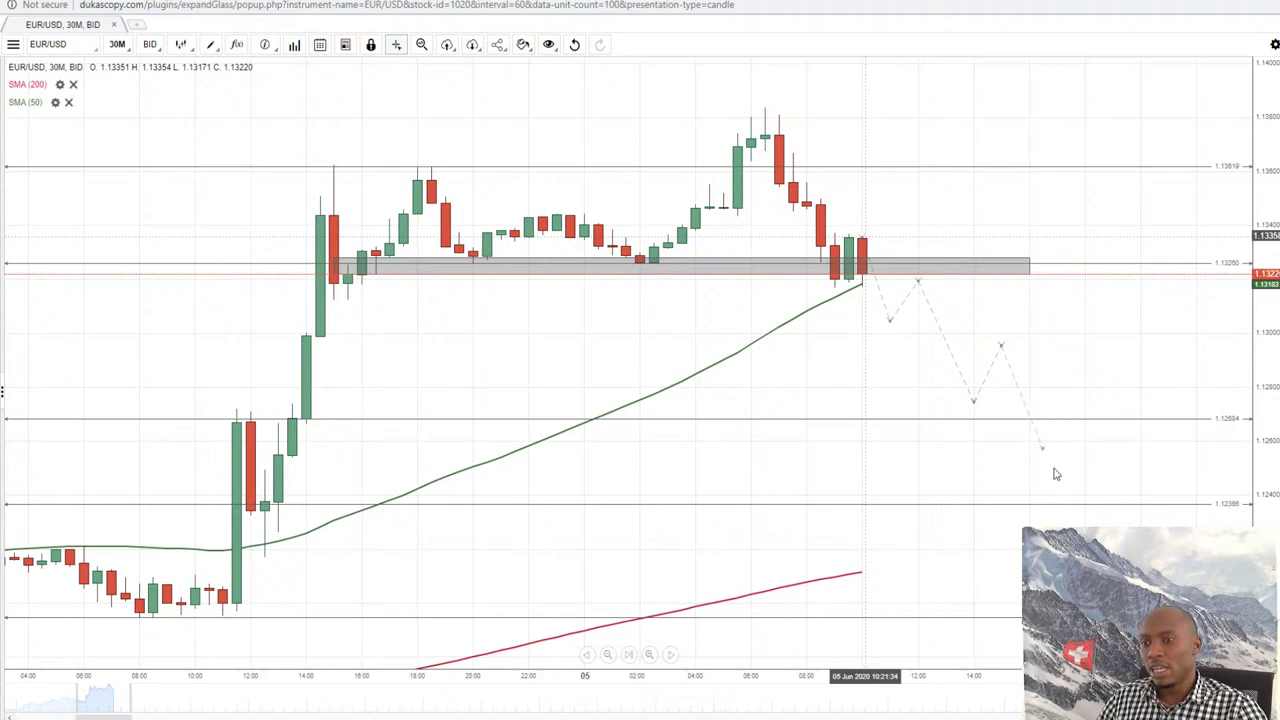
click(1060, 490)
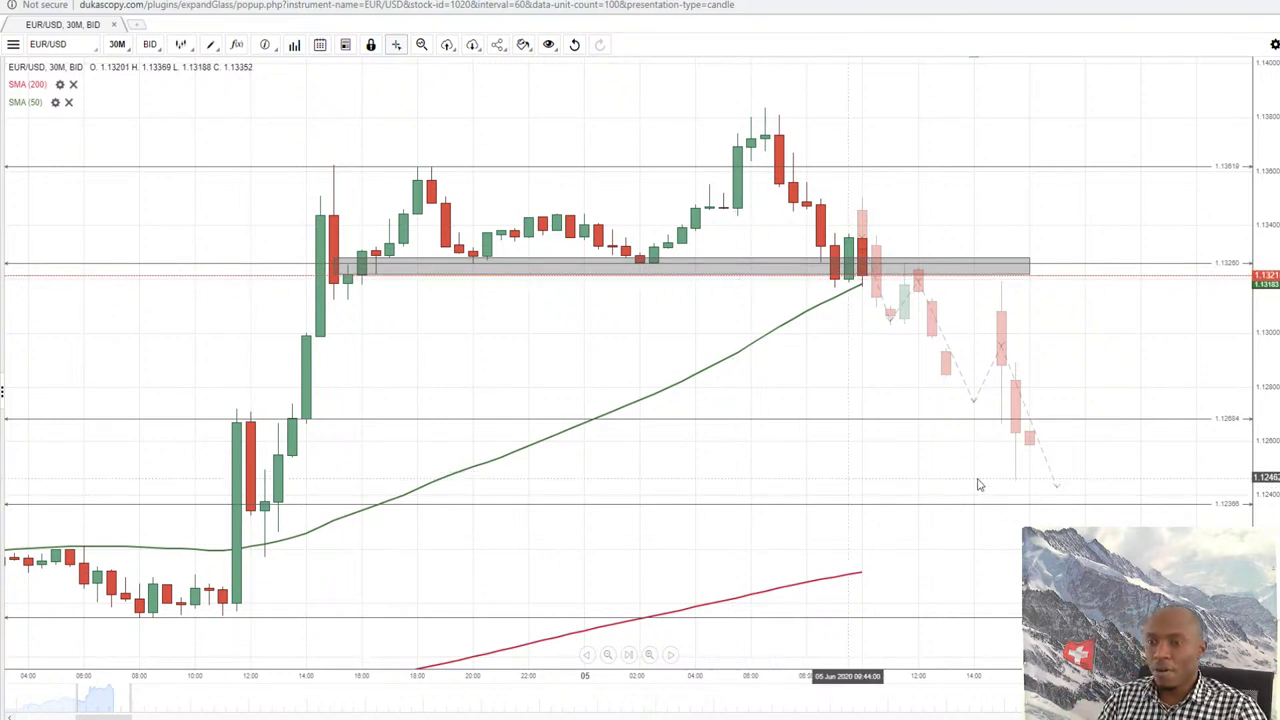
Delete the Ghost feed path from the 30-minute chart, keeping the rectangle zone around the 1.13260 level
click(1051, 500)
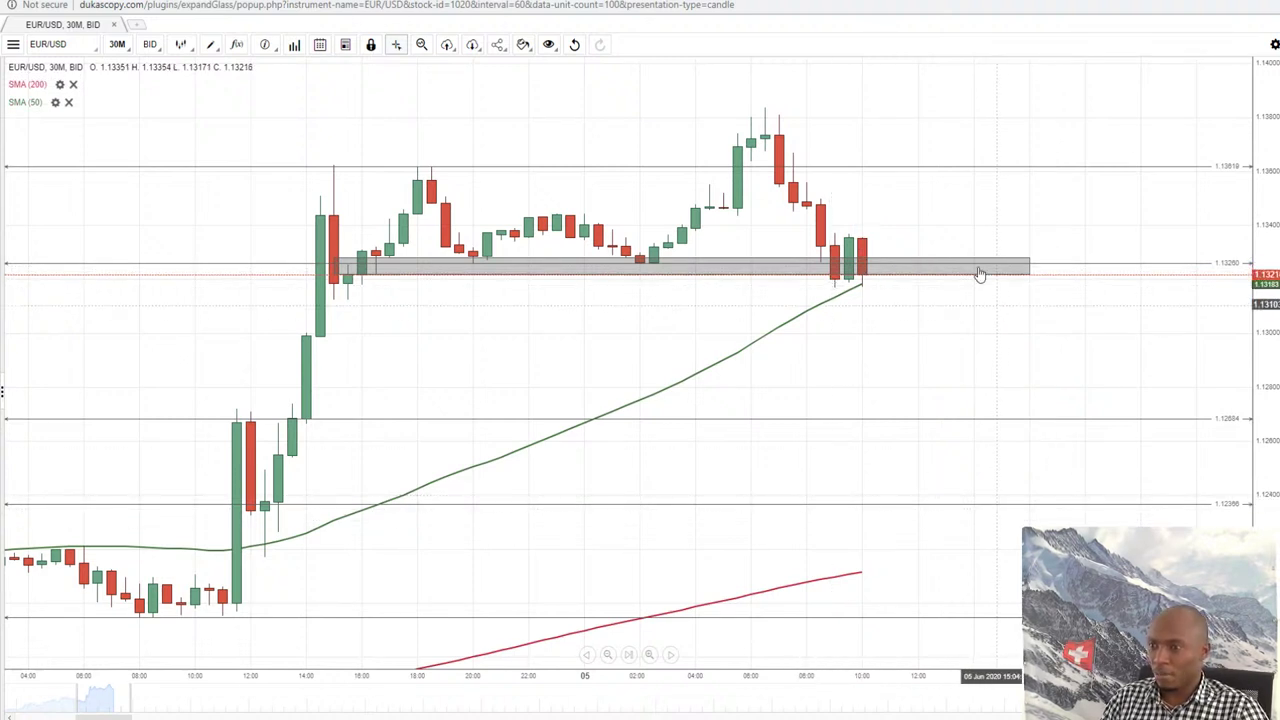
key(Delete)
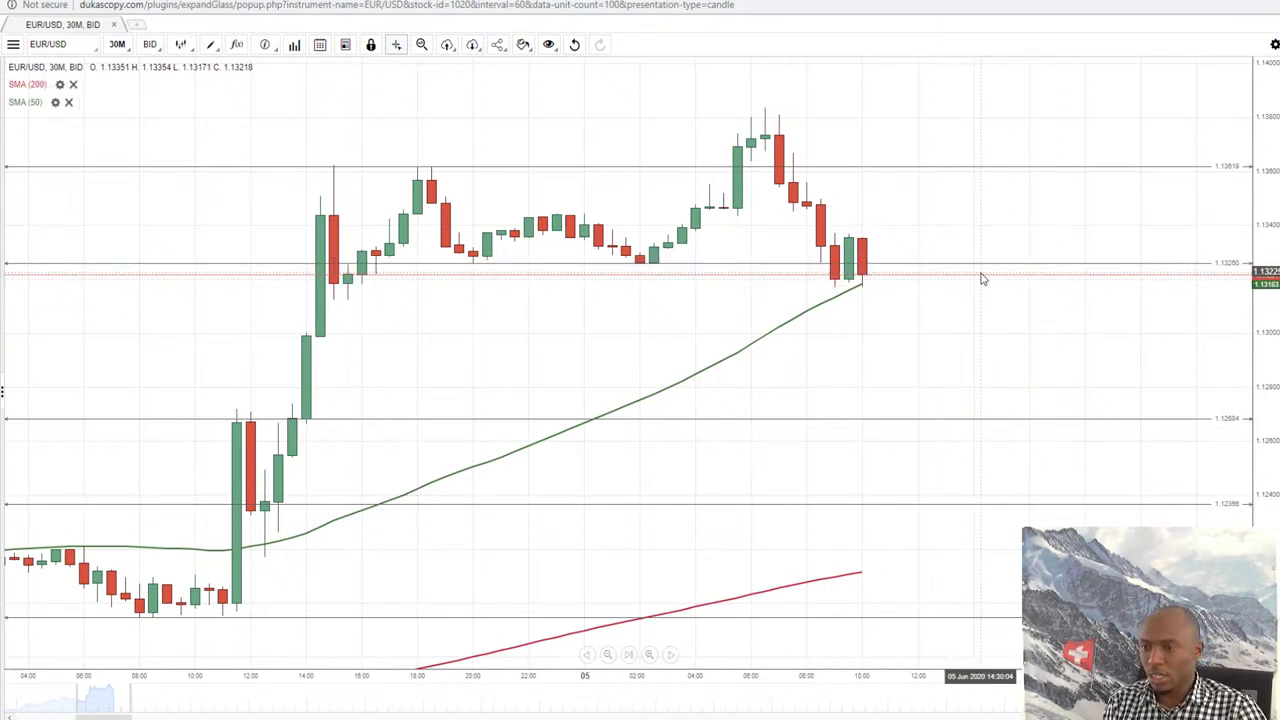
key(ctrl+z)
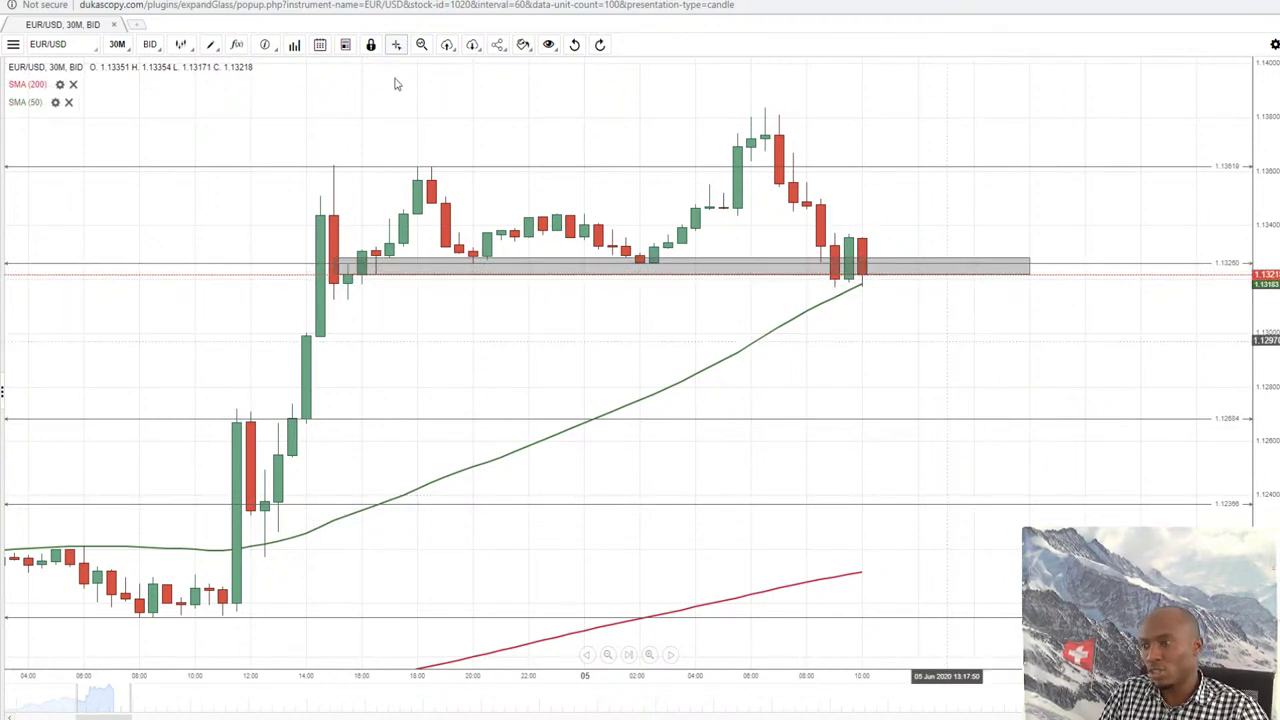
On the daily chart, draw a rectangle zone around the 1.13619 level, from the 10 March candle to beyond the latest candle
click(117, 44)
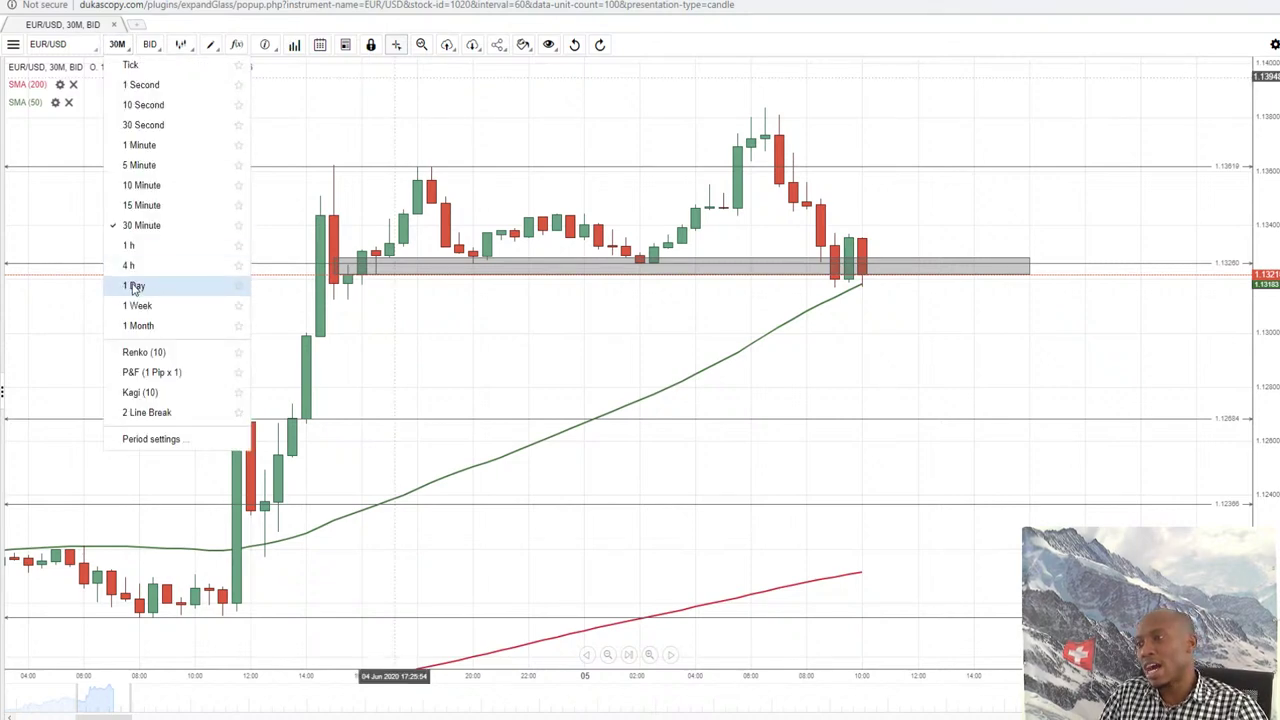
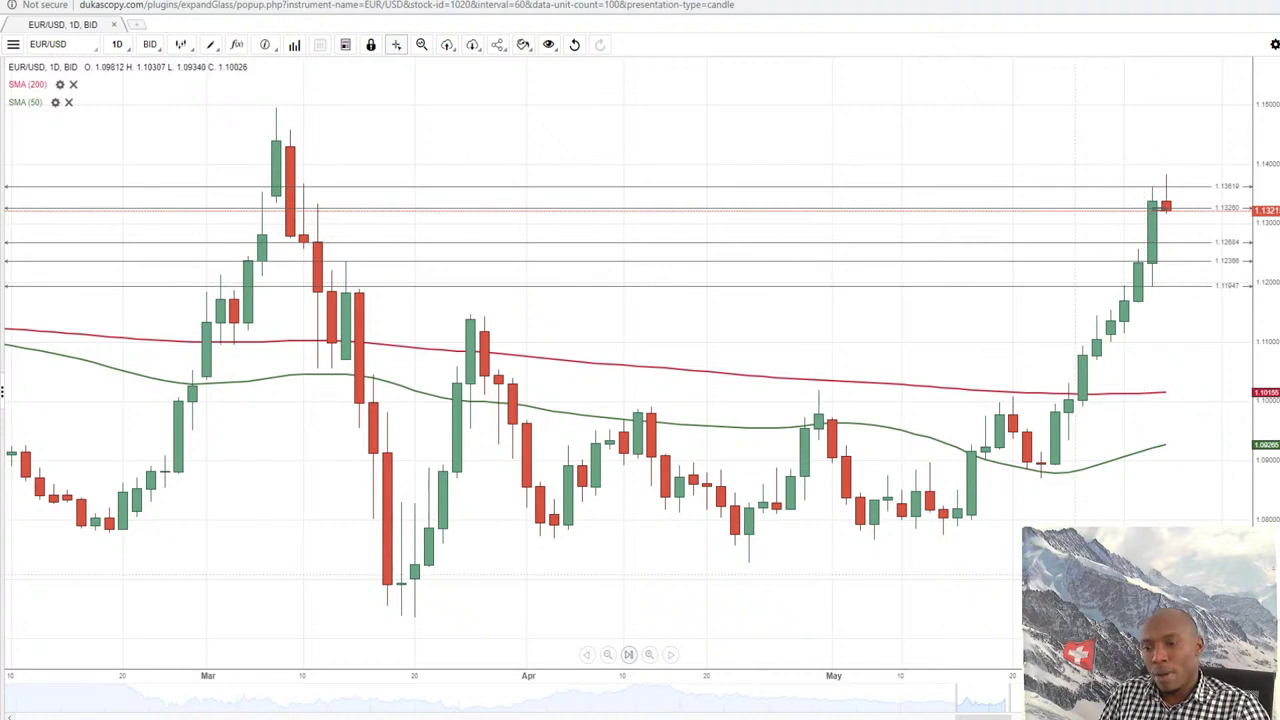
drag(1146, 288, 878, 203)
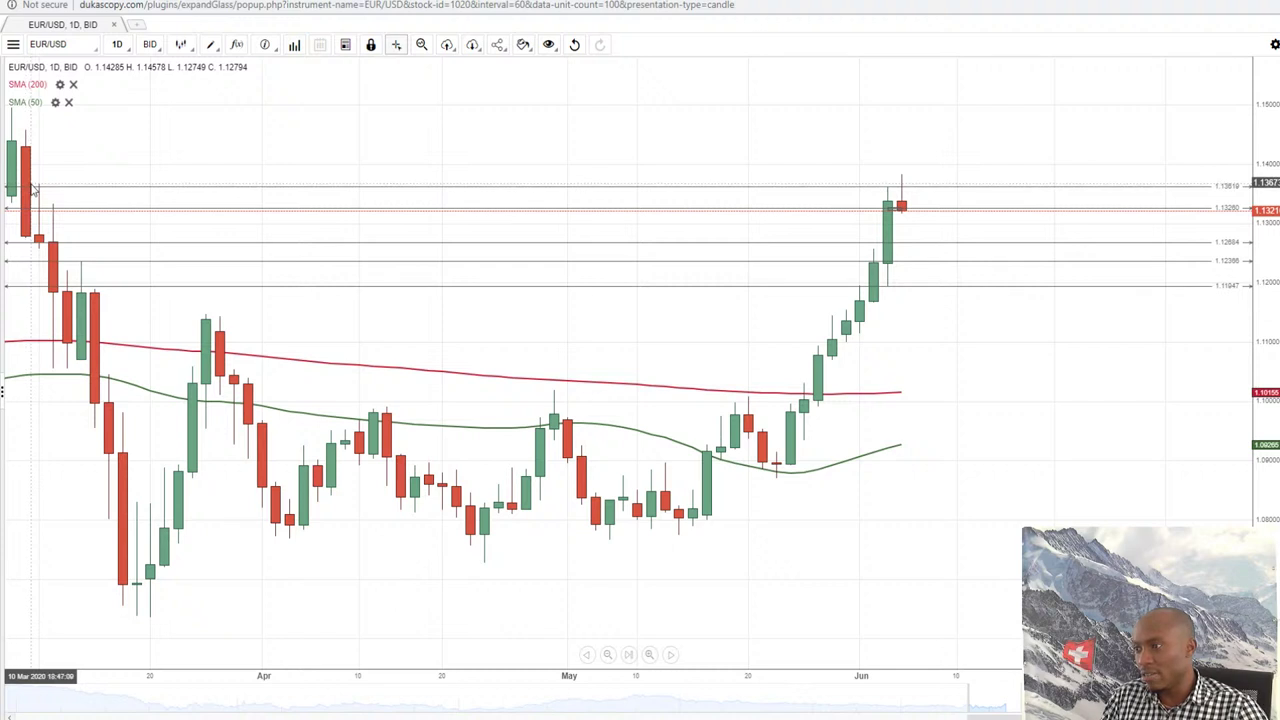
mouse_move(33, 188)
mouse_down()
mouse_move(609, 157)
mouse_move(923, 169)
mouse_move(1040, 197)
mouse_up()
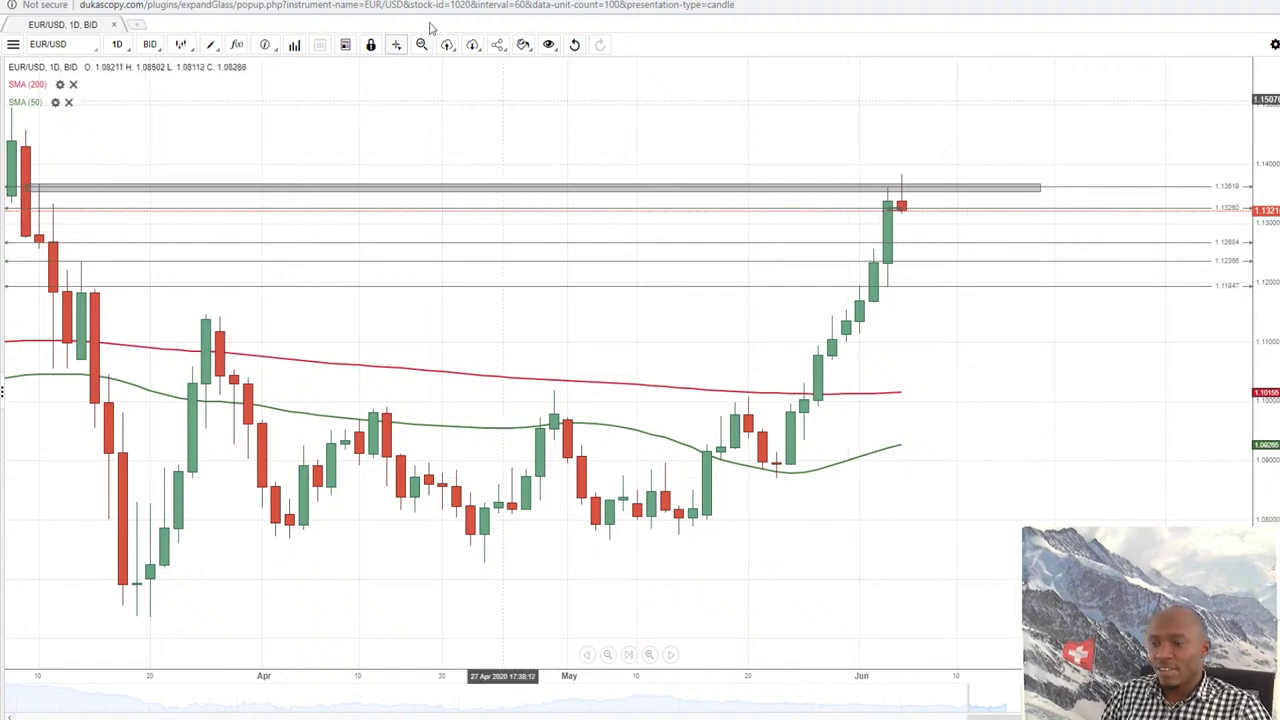
Switch the EUR/USD chart to the 4-hour period and jump to its latest candles
click(125, 47)
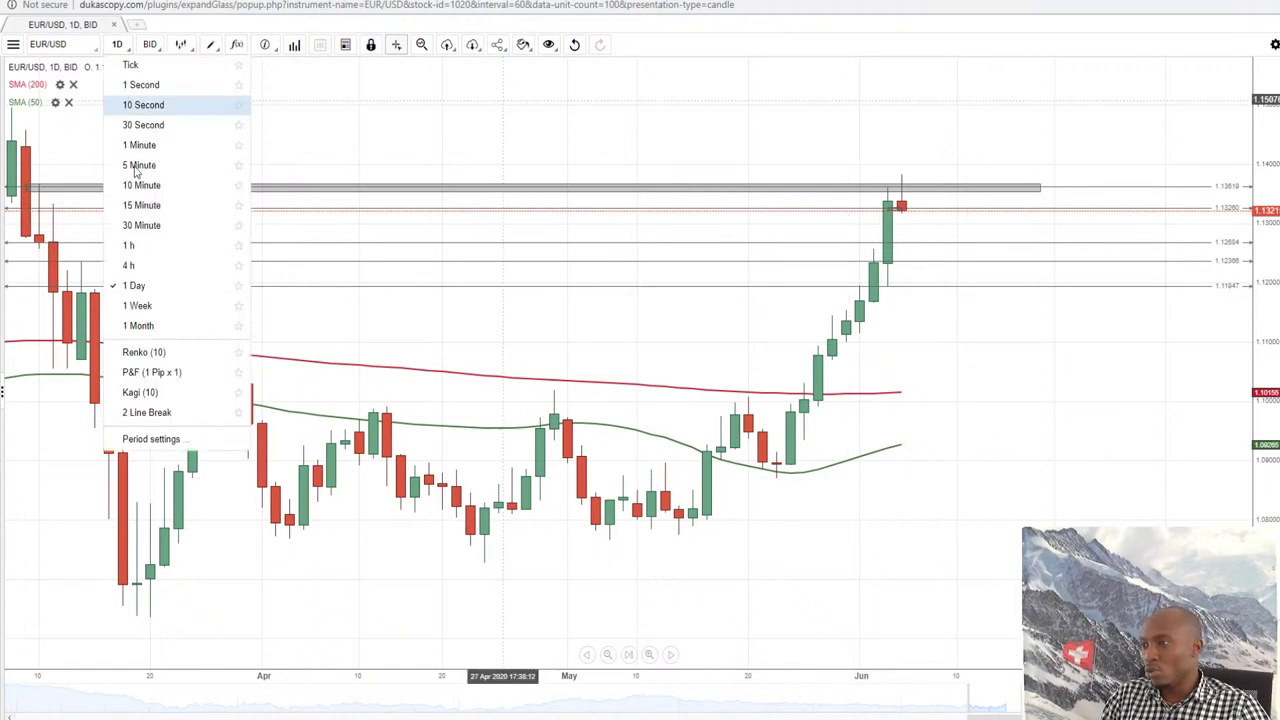
click(130, 266)
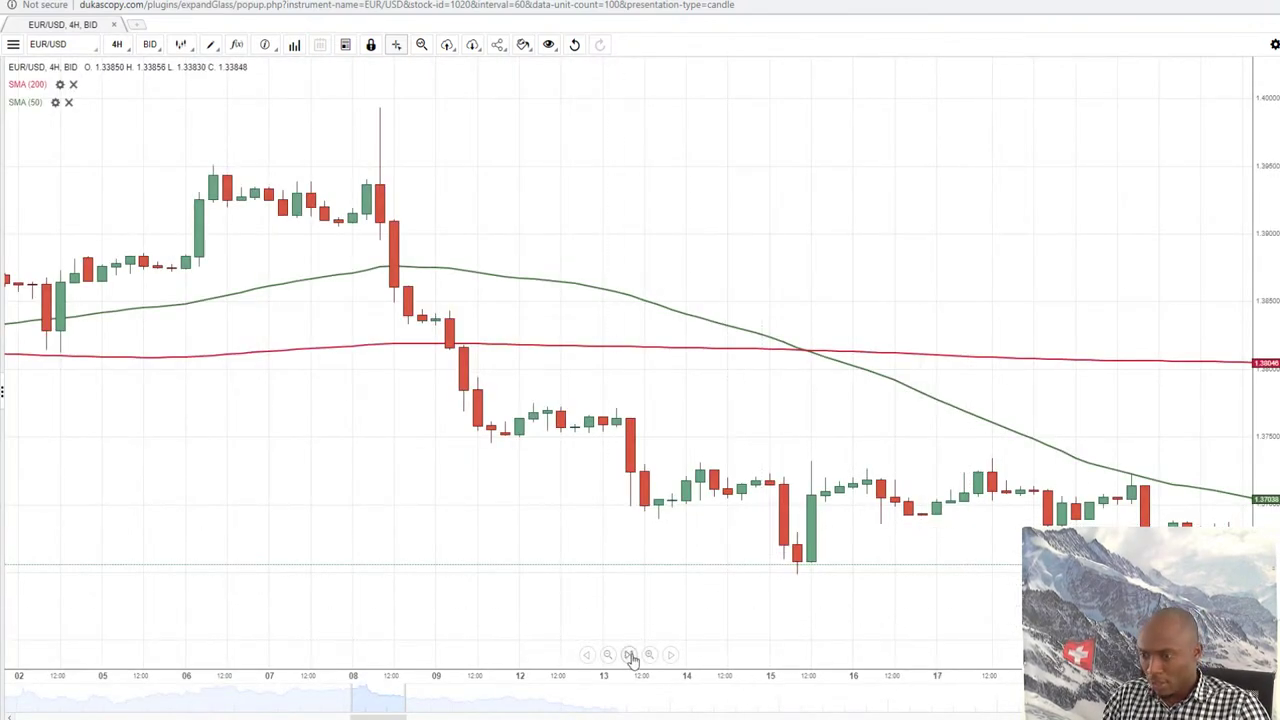
click(629, 655)
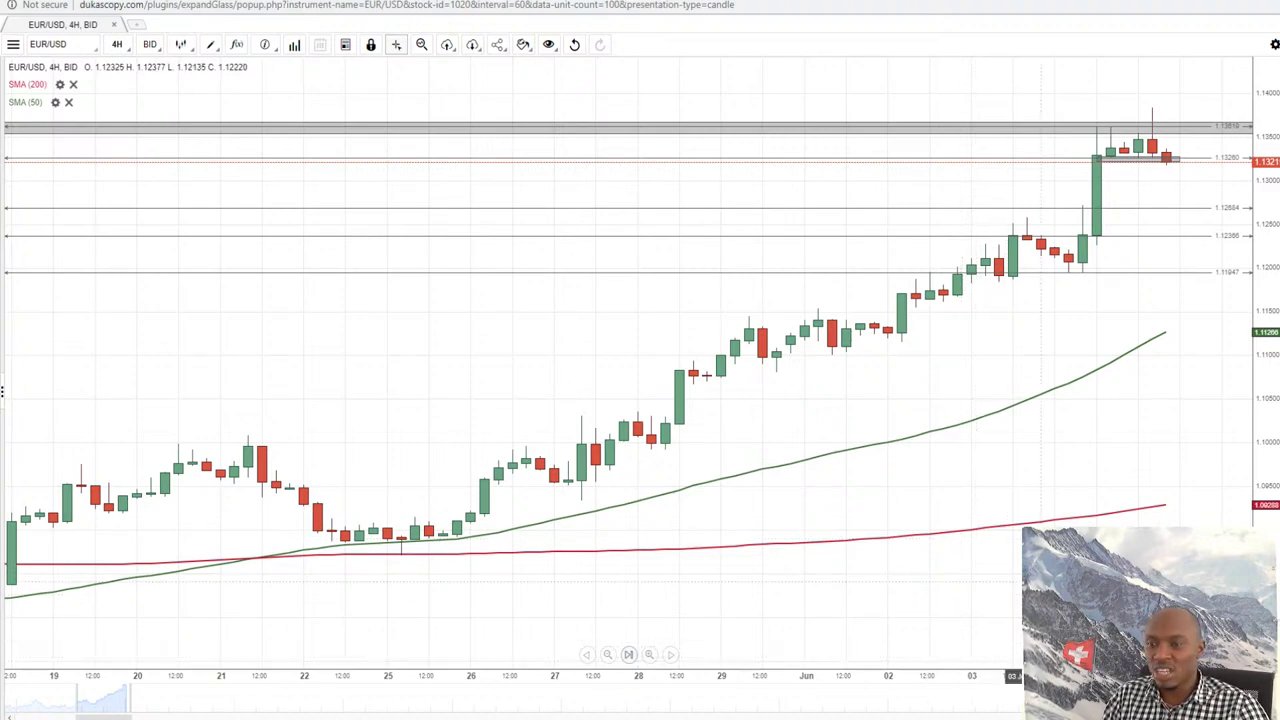
Add a price level at 1.13959 on the 4-hour chart, above the latest swing high
drag(1041, 580, 851, 583)
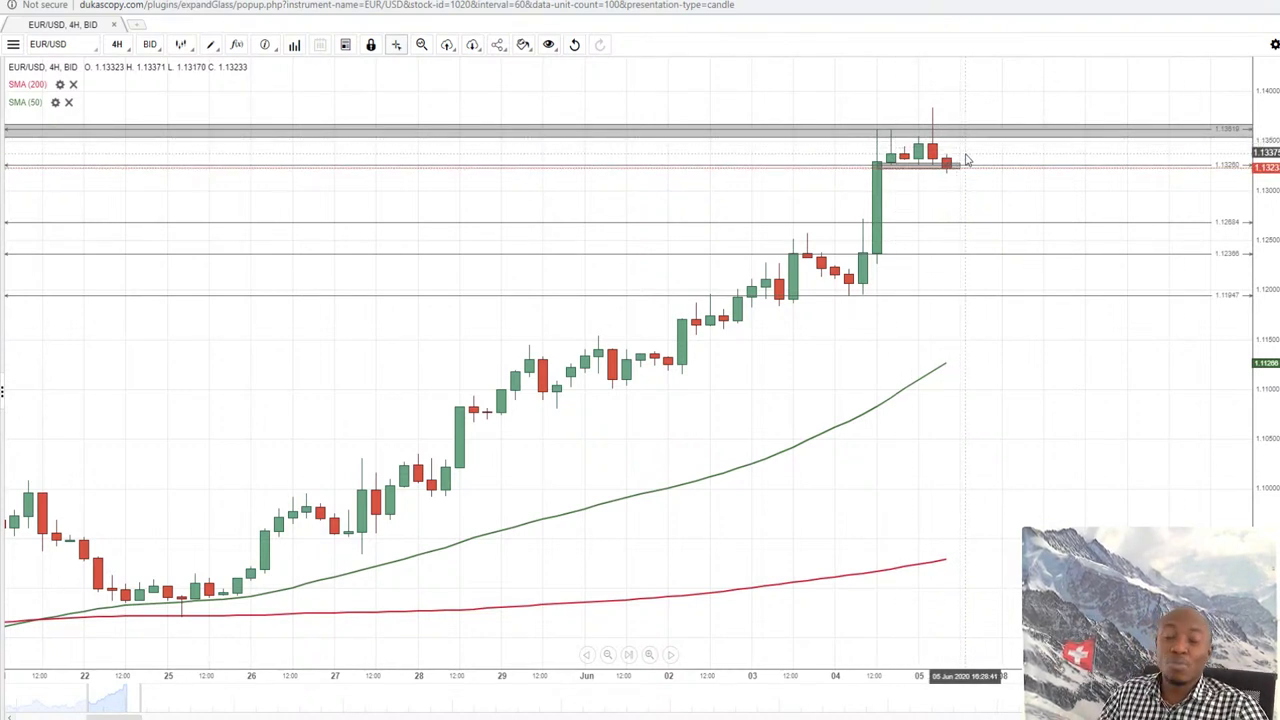
click(212, 45)
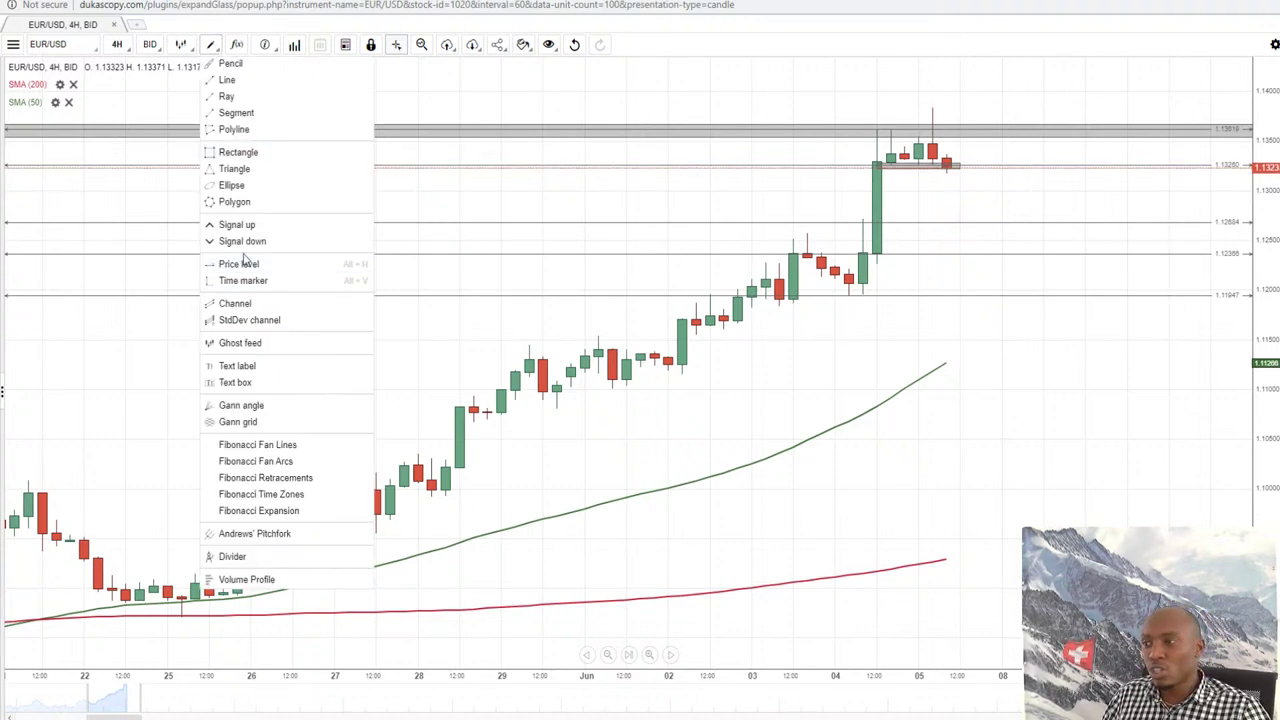
click(911, 95)
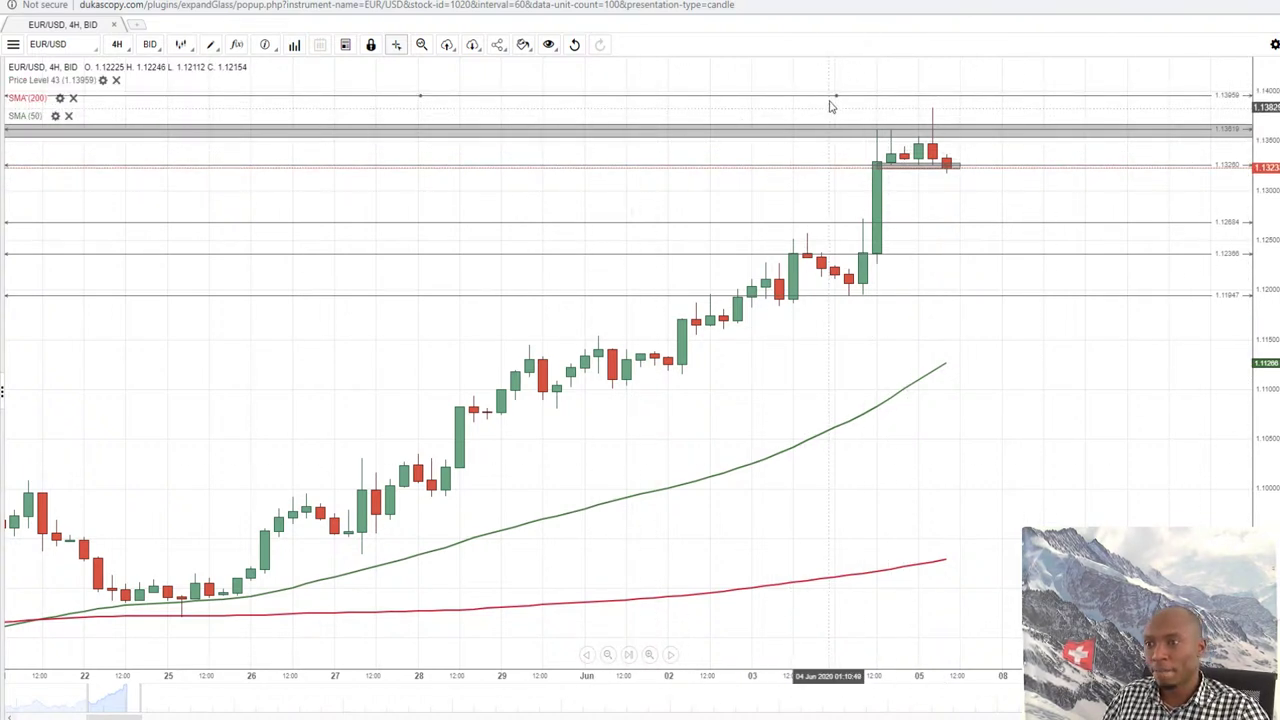
Switch the EUR/USD chart to the 1-hour period and jump to its latest candles
click(117, 44)
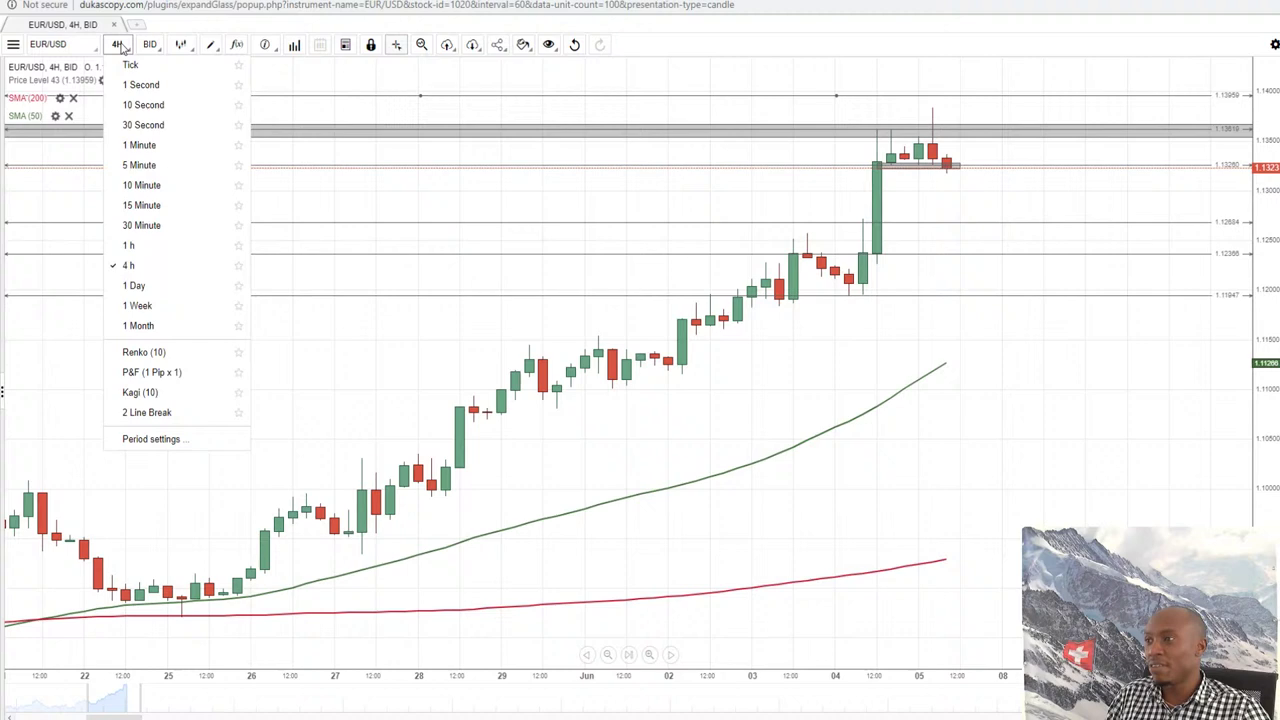
click(139, 246)
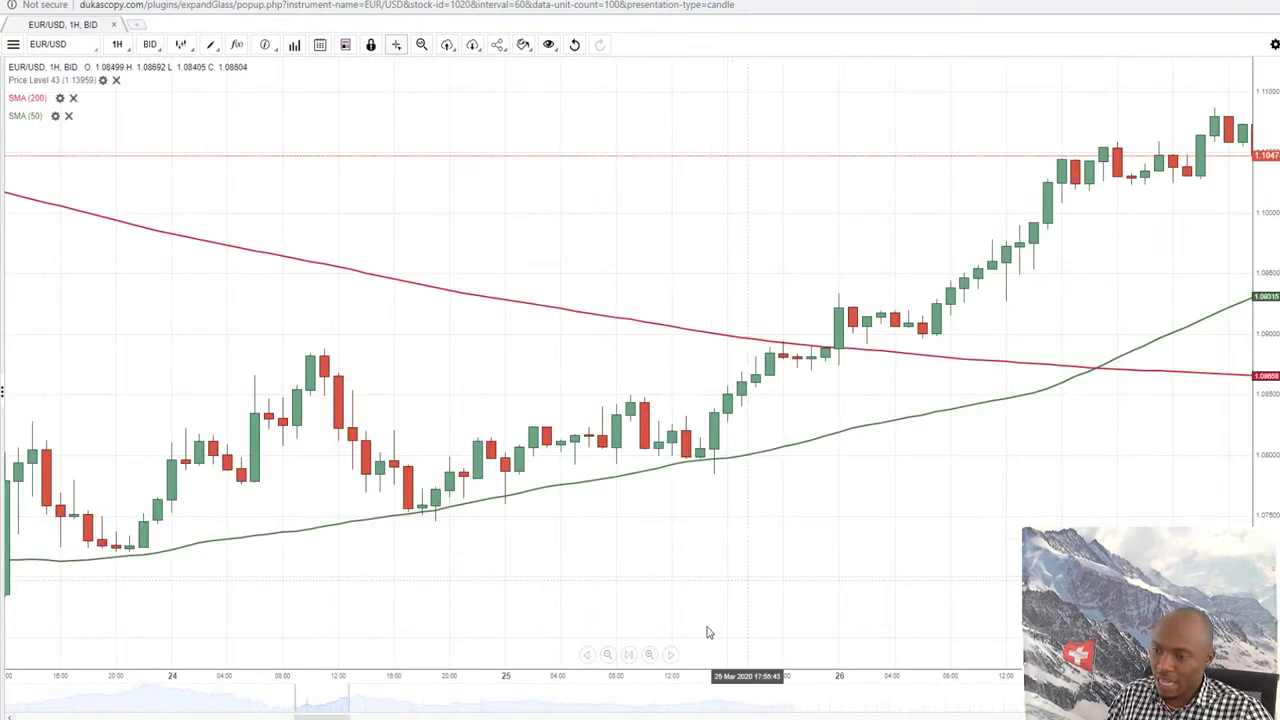
click(629, 655)
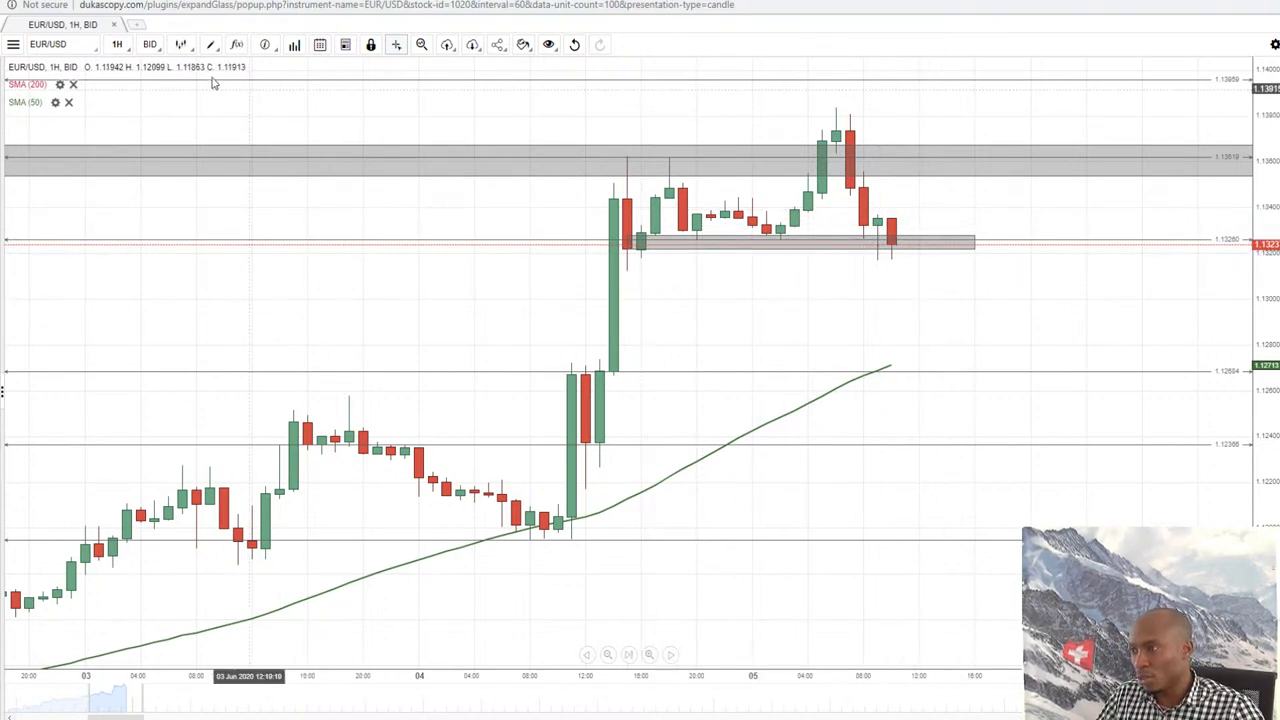
Sketch a Ghost feed path rising from the 1.13260 zone to about 1.13959 and falling back below the upper zone, and delete it
click(211, 45)
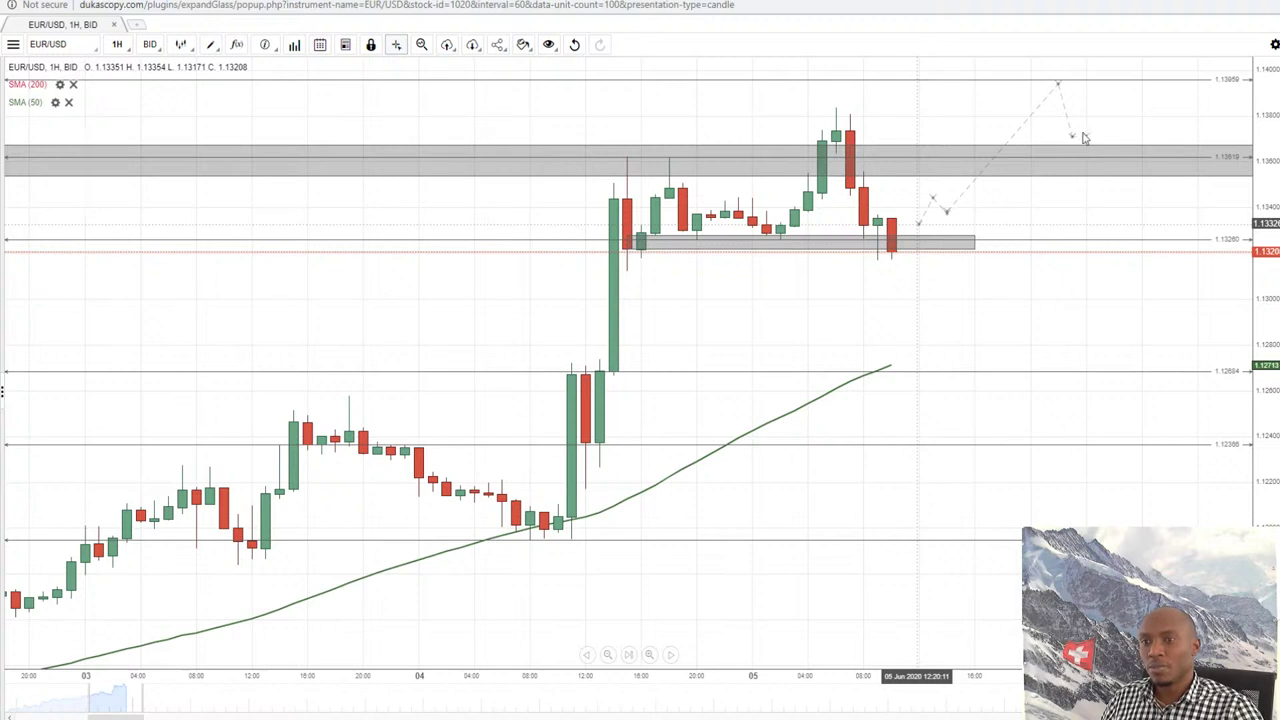
double_click(1151, 212)
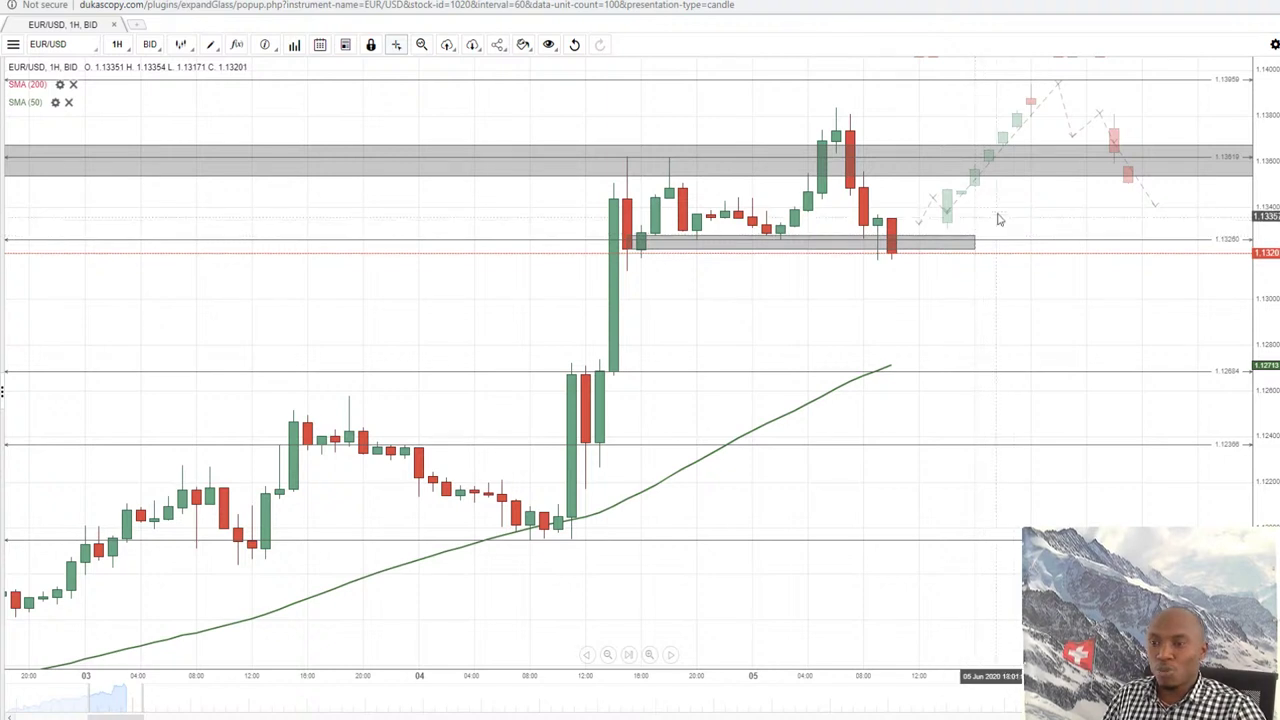
click(1155, 211)
key(Delete)
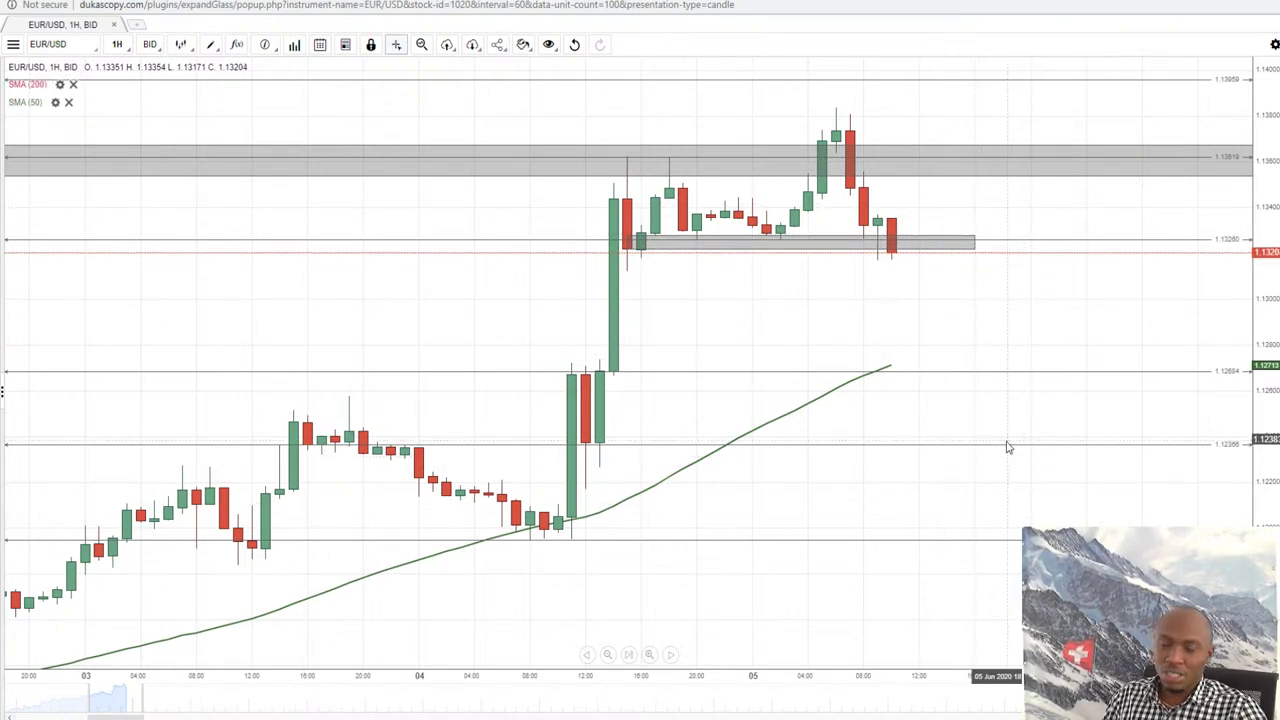
Sketch a rising zigzag Ghost feed path on the 1-hour chart, from the latest candle through the upper zone to the 1.13959 level
scroll(963, 423, down, 1)
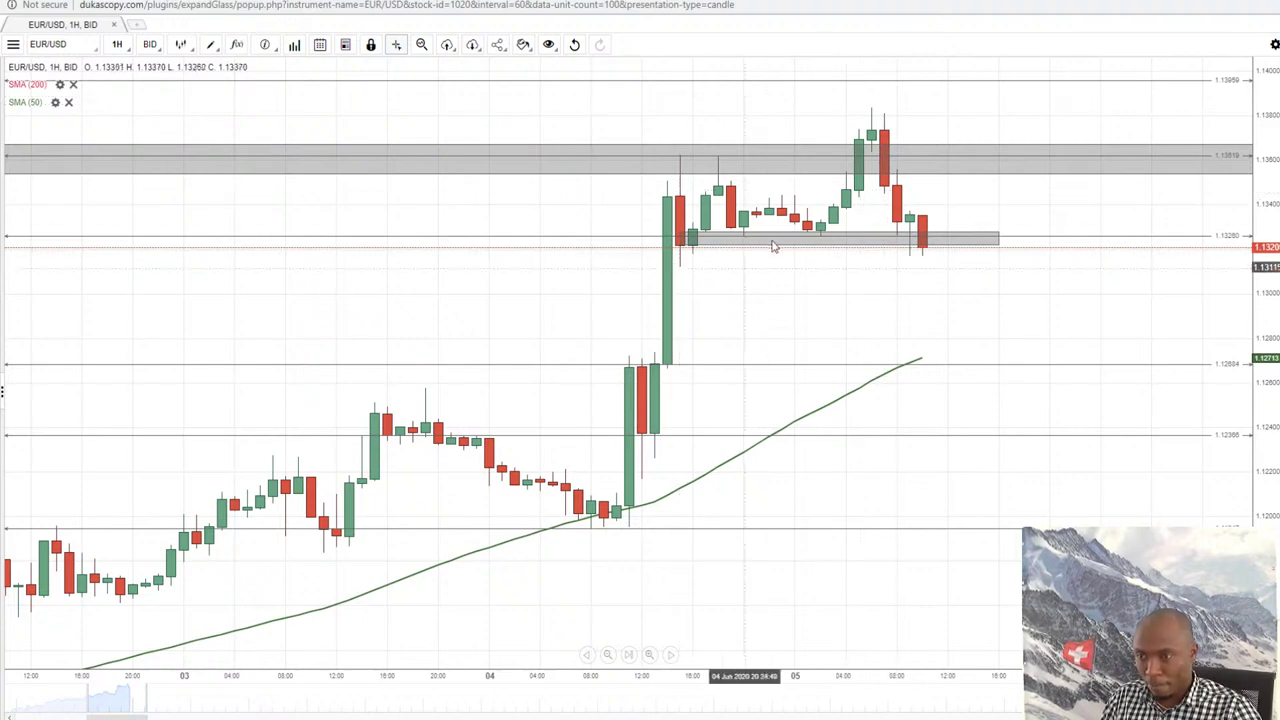
scroll(825, 135, up, 2)
scroll(656, 155, up, 1)
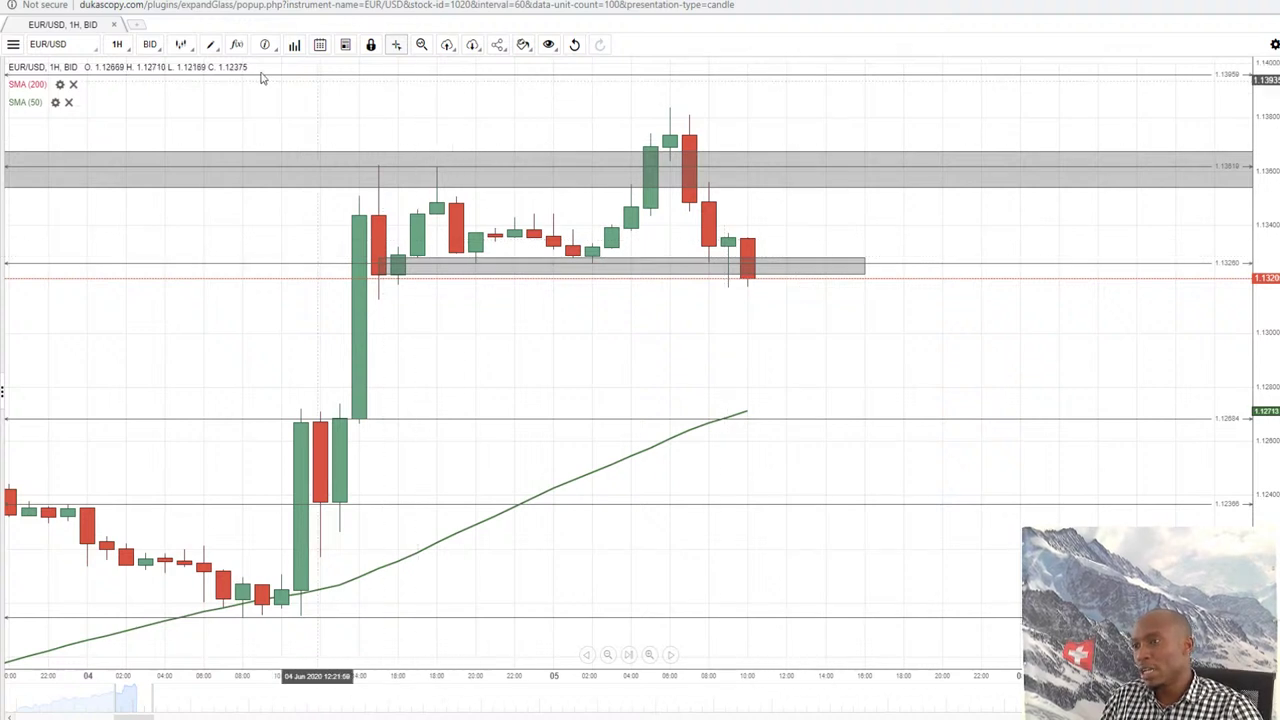
click(212, 45)
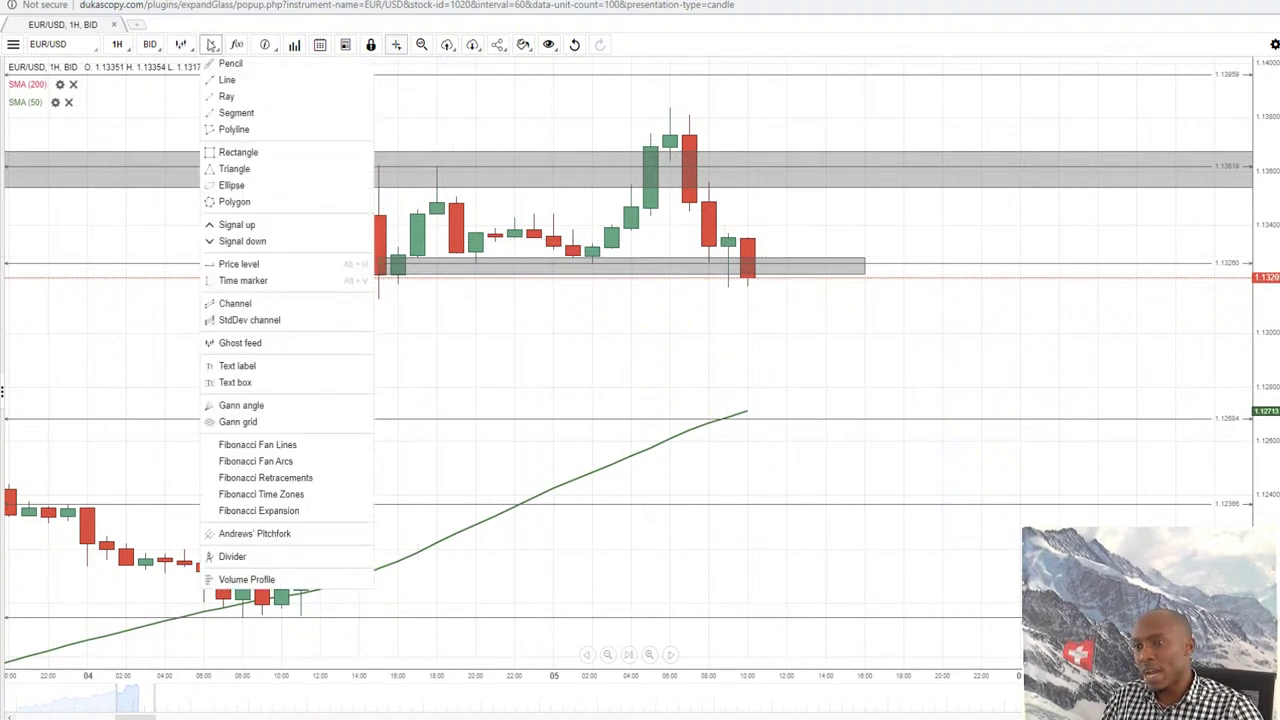
click(224, 347)
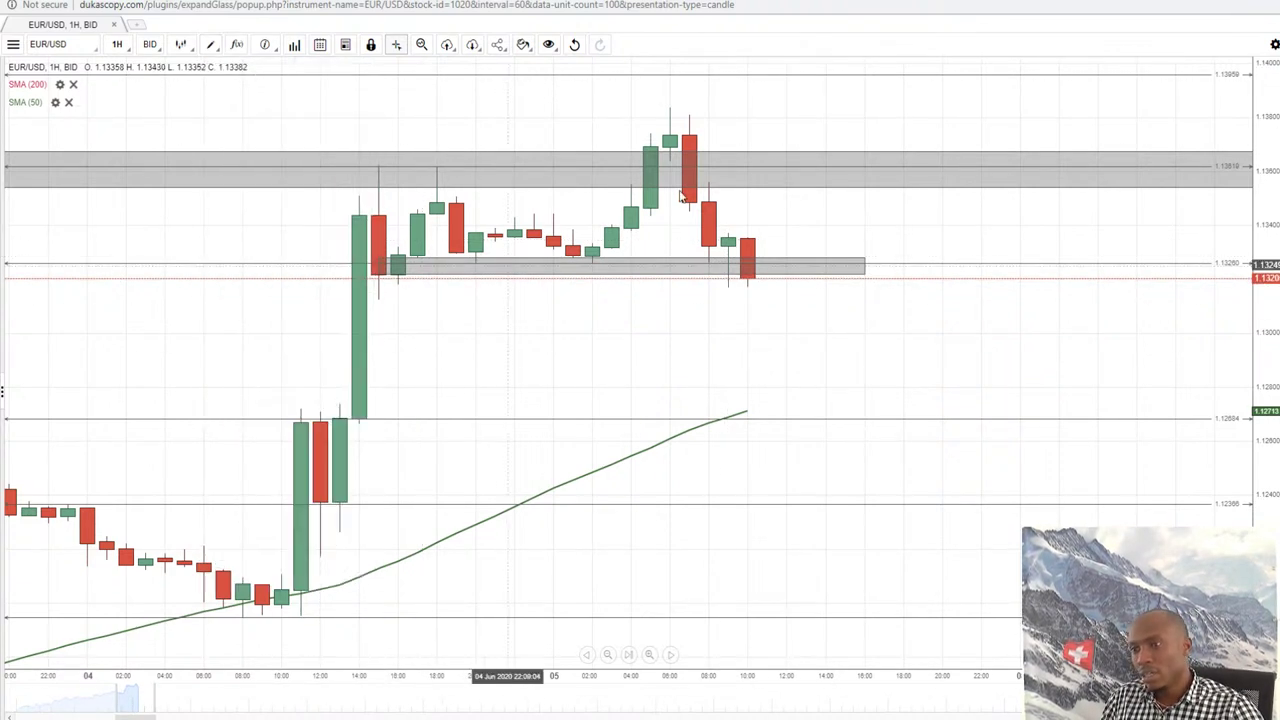
click(758, 258)
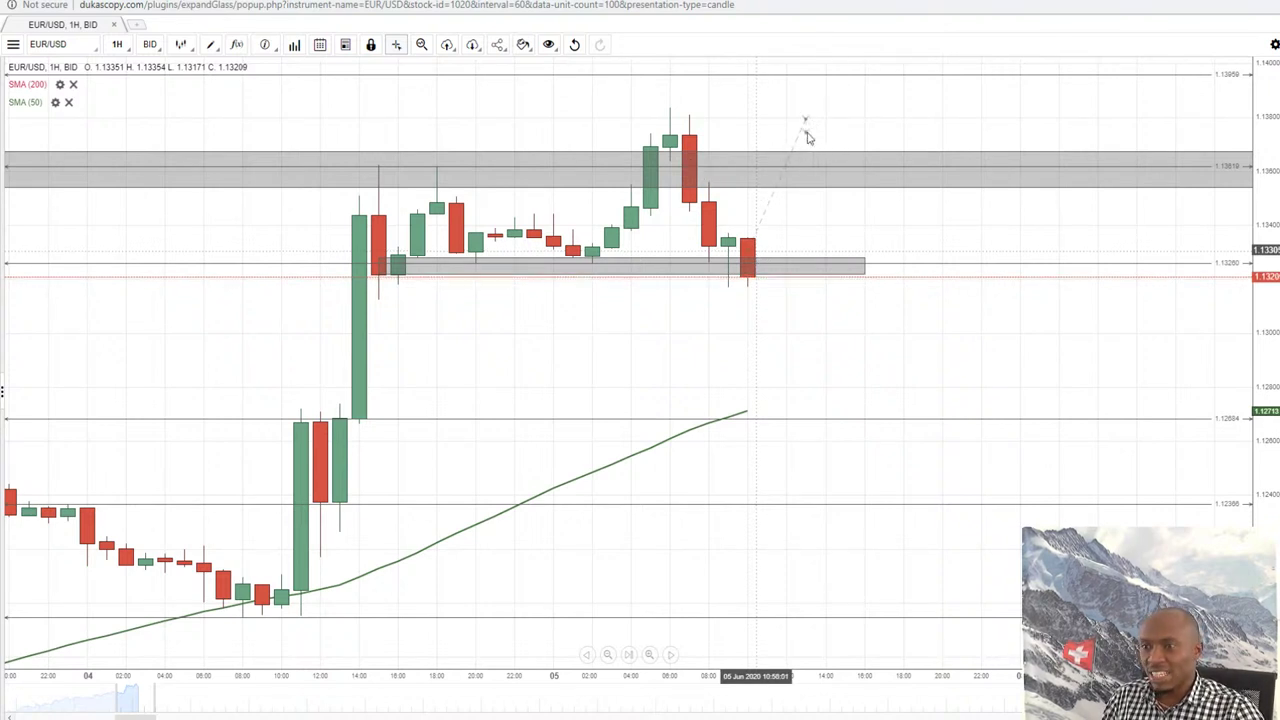
click(865, 83)
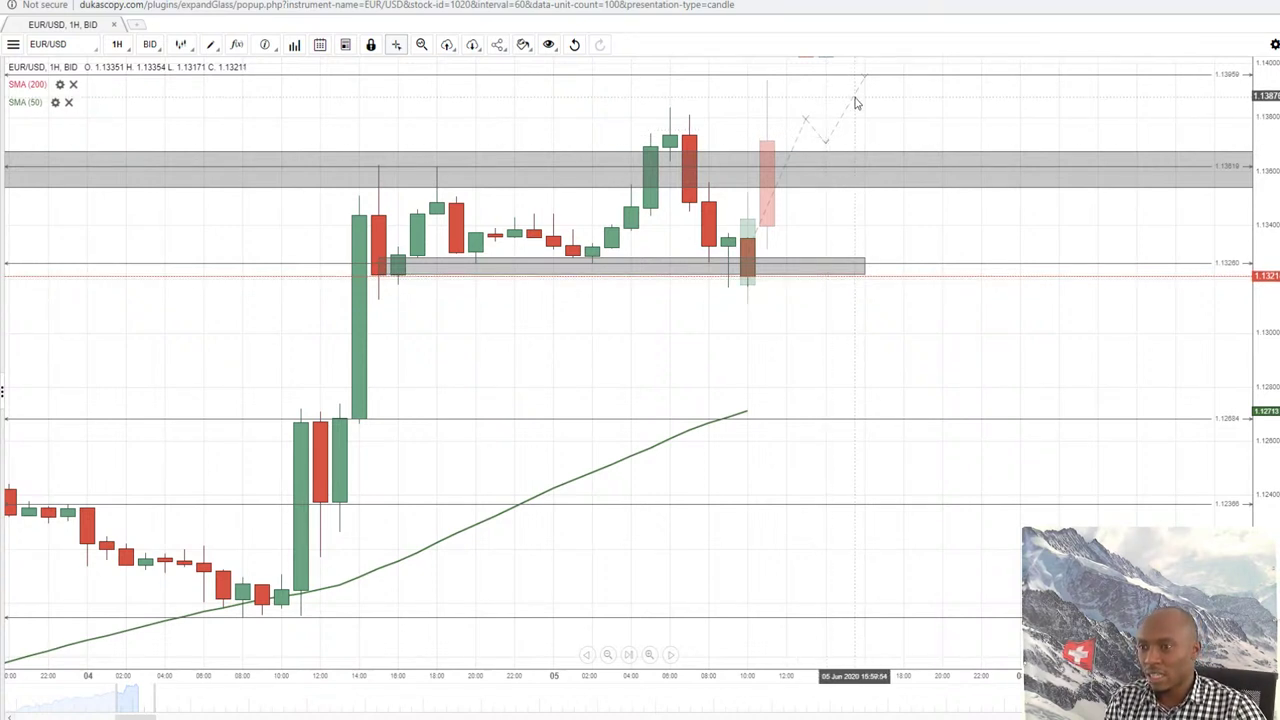
Delete the rising Ghost feed path from the 1-hour chart
double_click(806, 123)
click(491, 636)
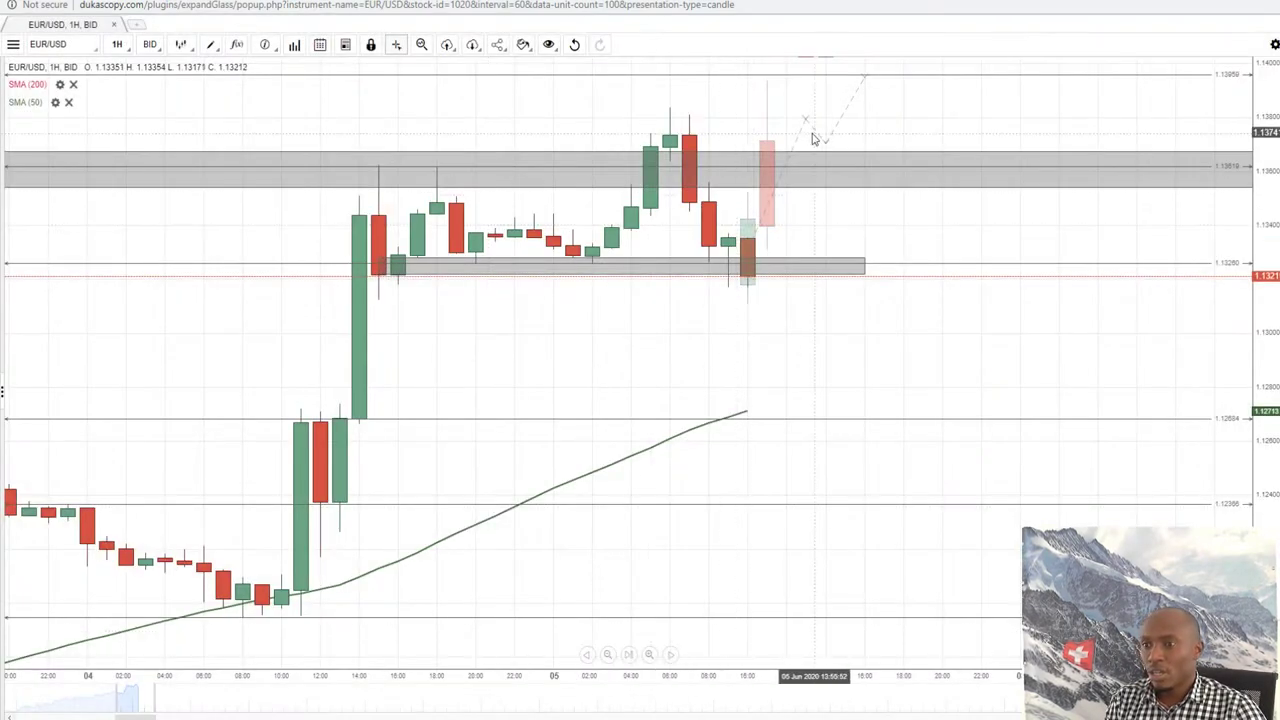
key(Delete)
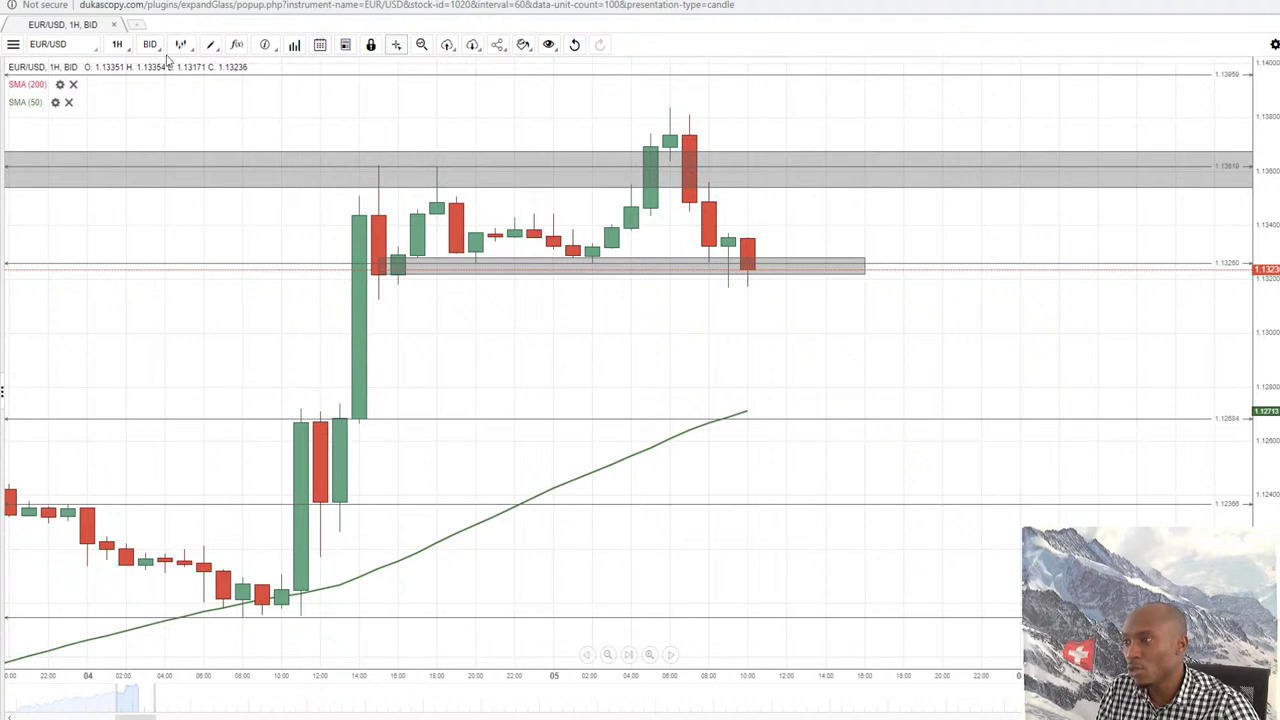
click(220, 48)
click(224, 169)
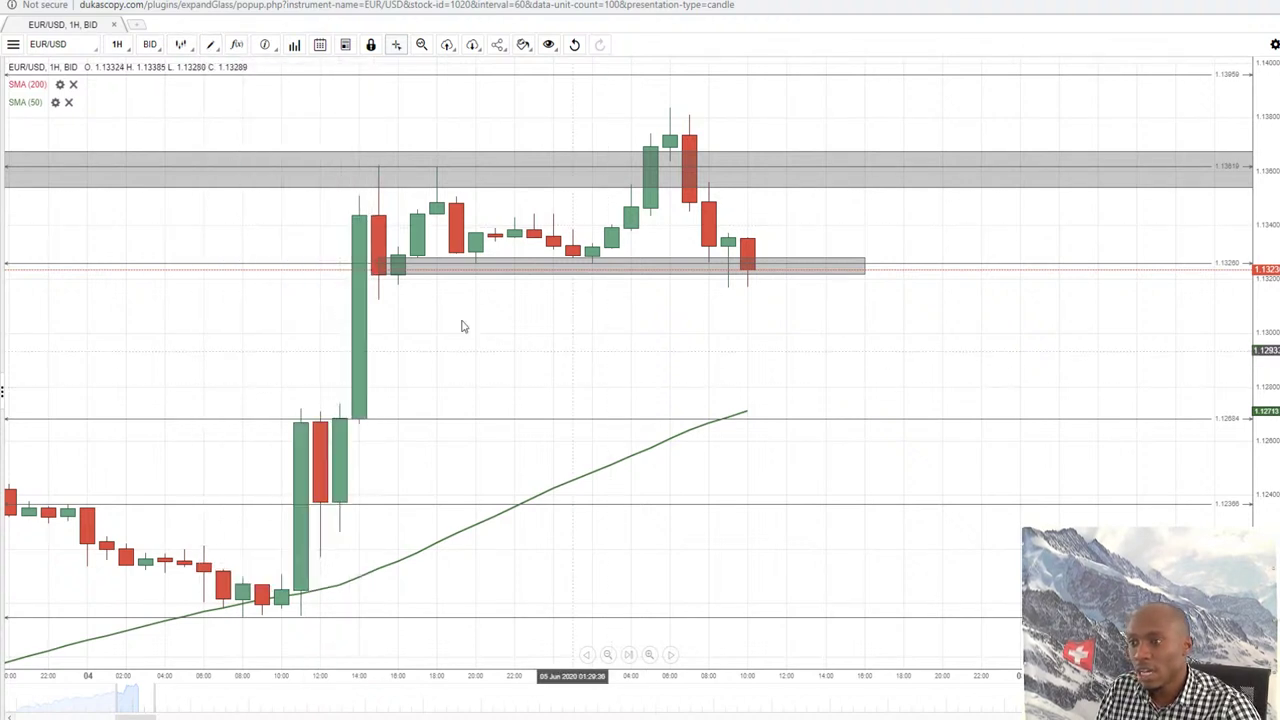
click(379, 289)
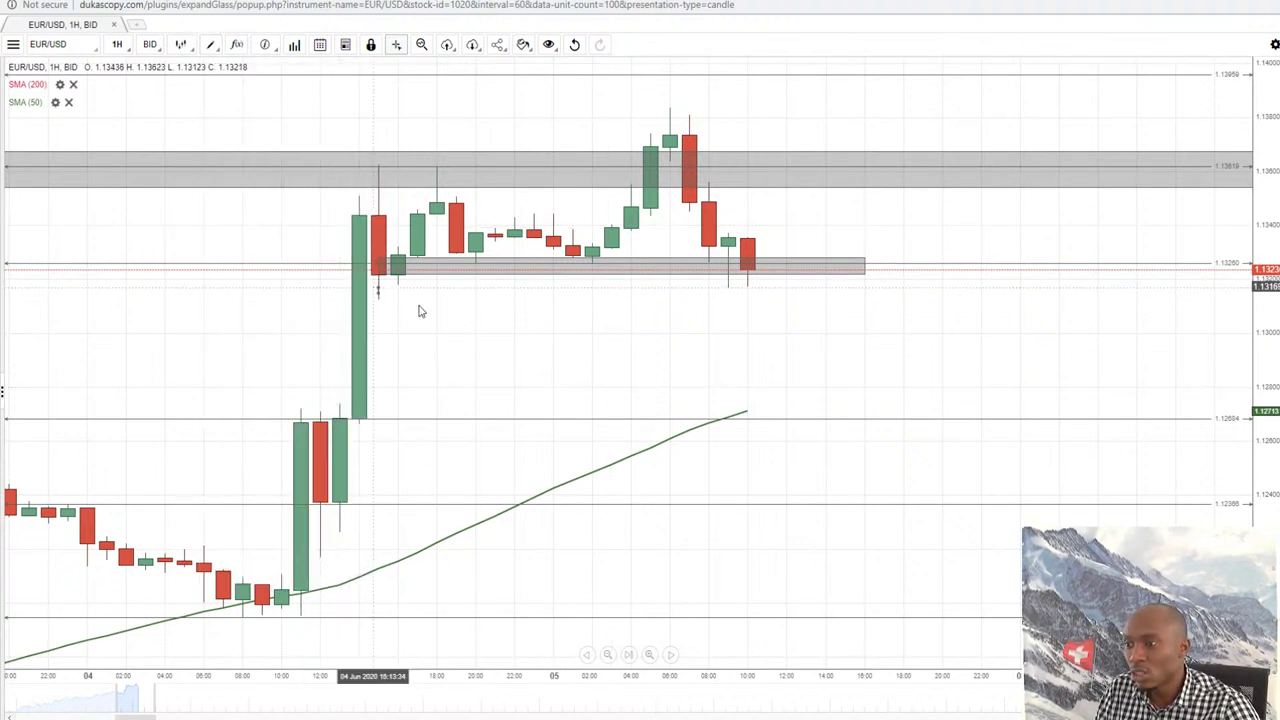
click(902, 294)
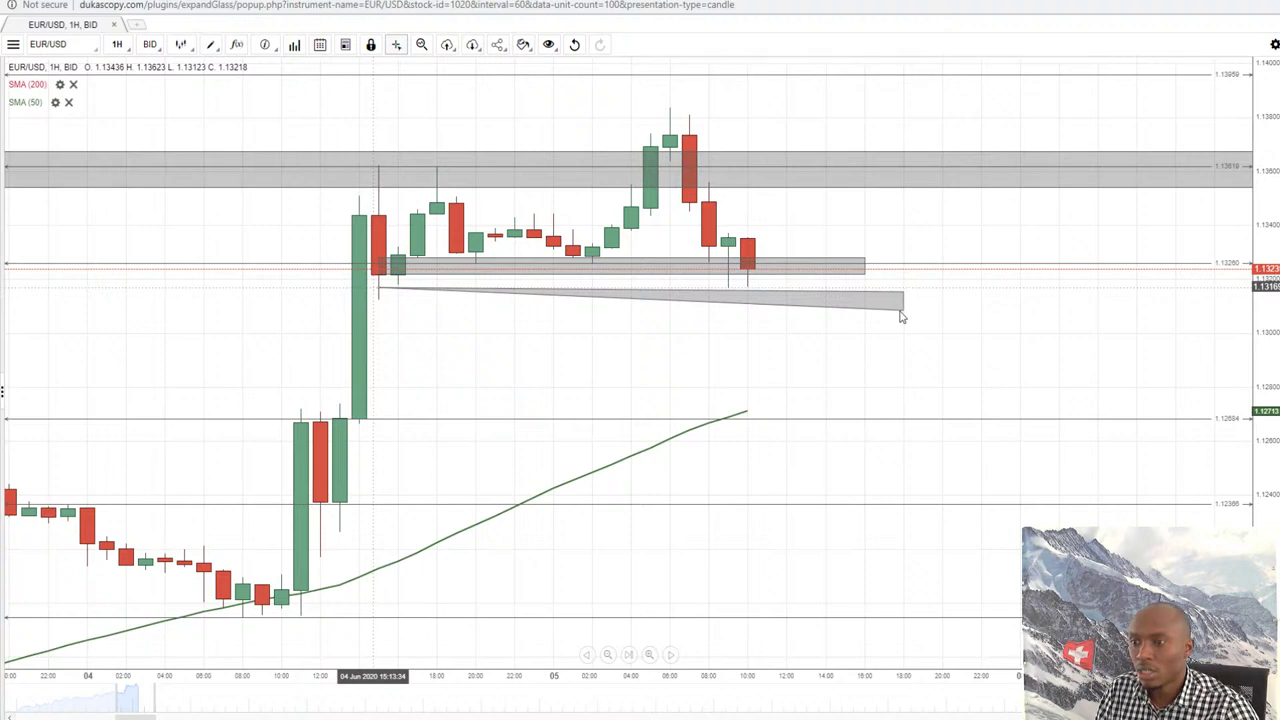
click(900, 316)
click(464, 572)
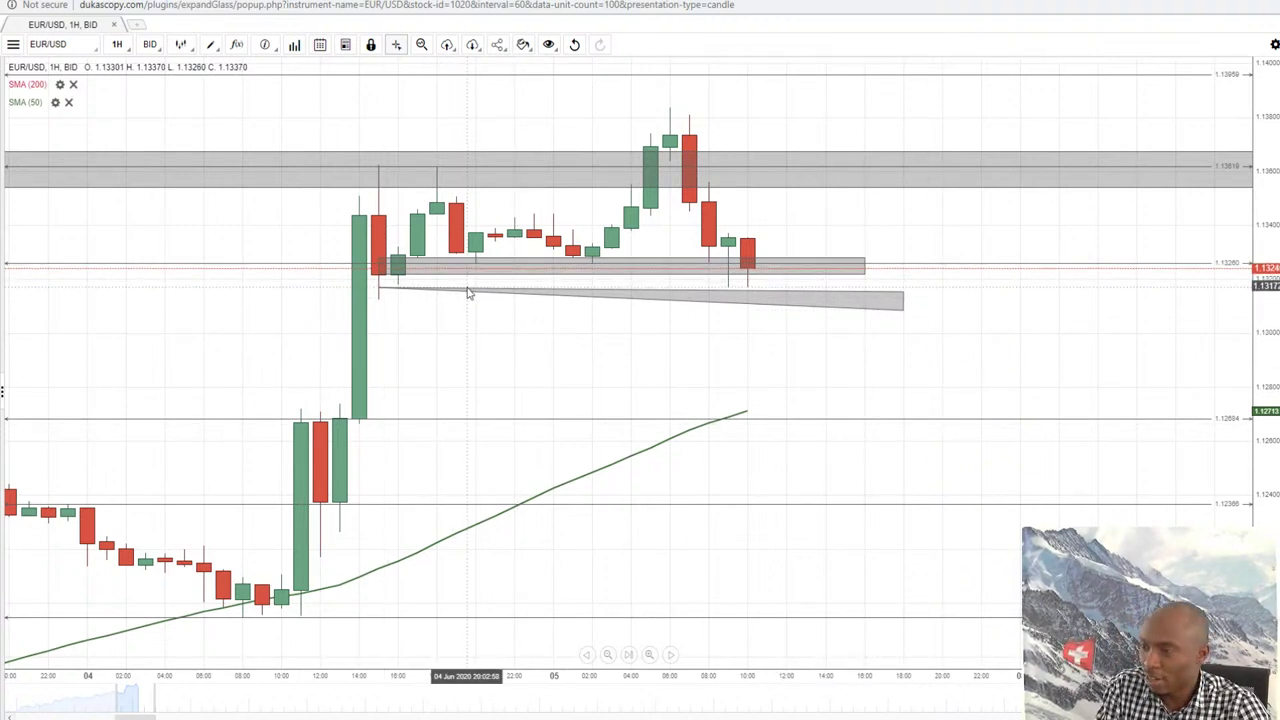
key(Delete)
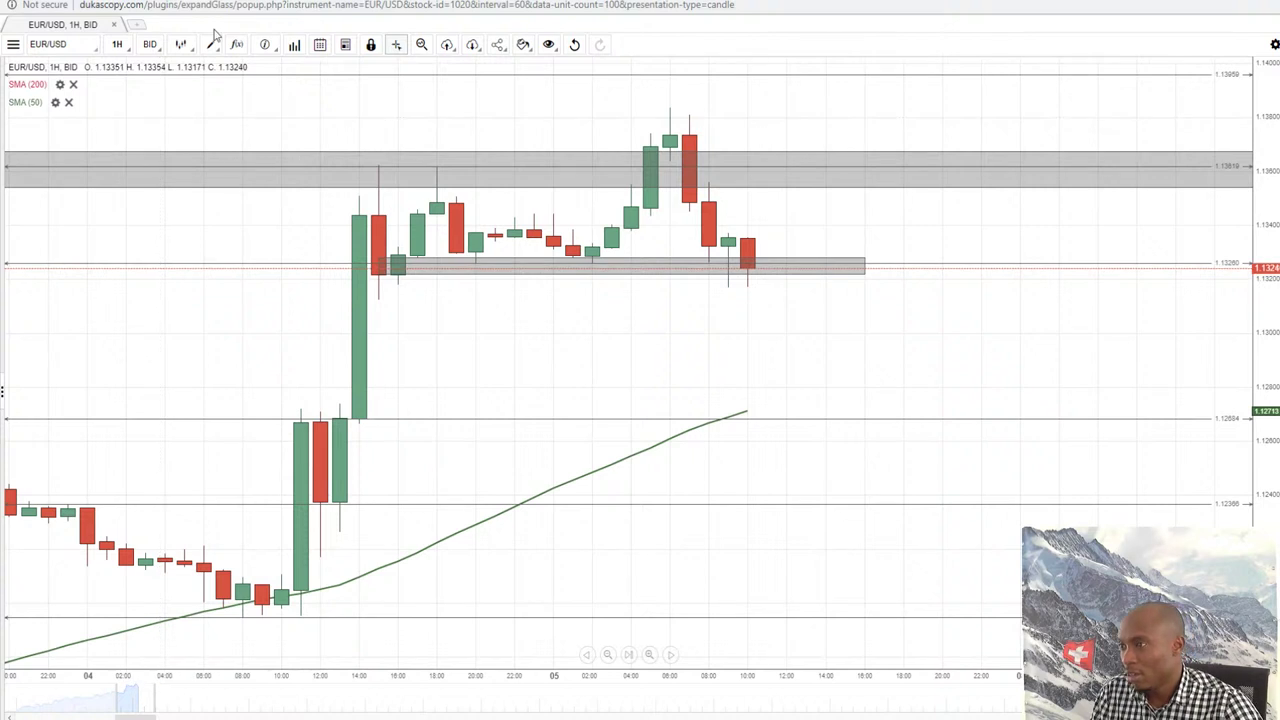
click(212, 44)
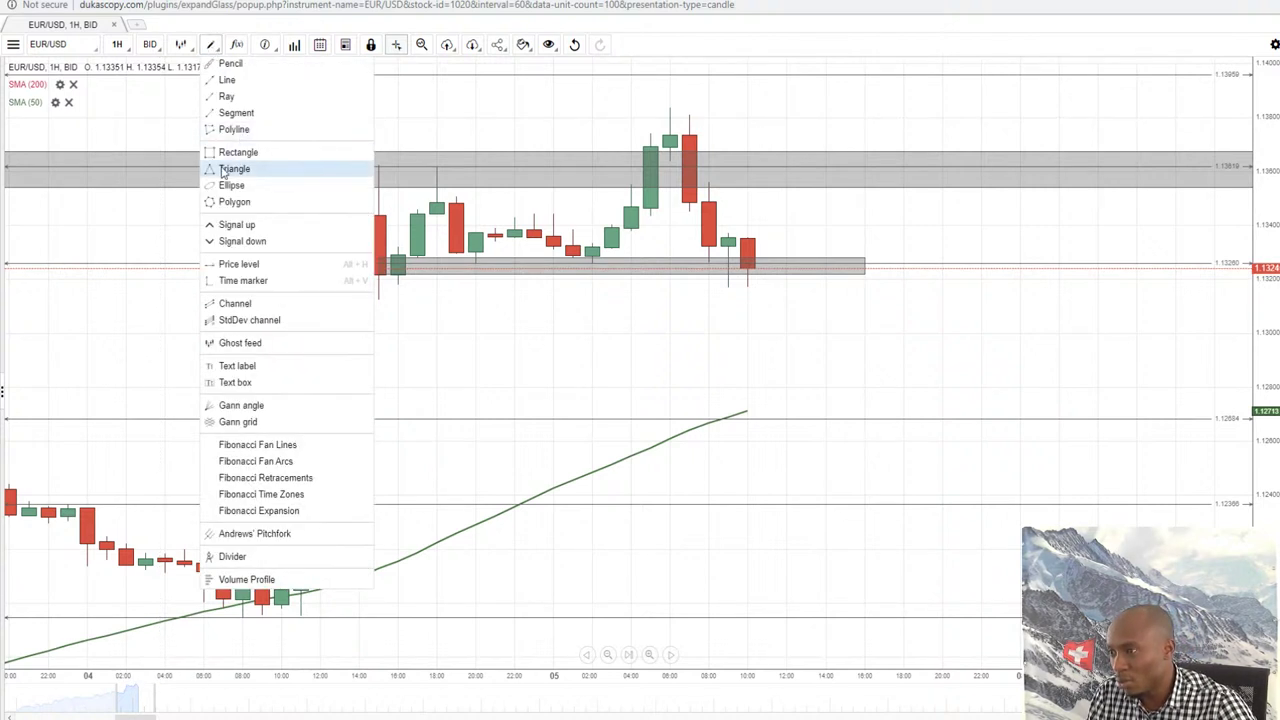
click(229, 152)
mouse_move(223, 152)
mouse_down()
mouse_move(280, 277)
mouse_move(398, 323)
mouse_up()
key(Delete)
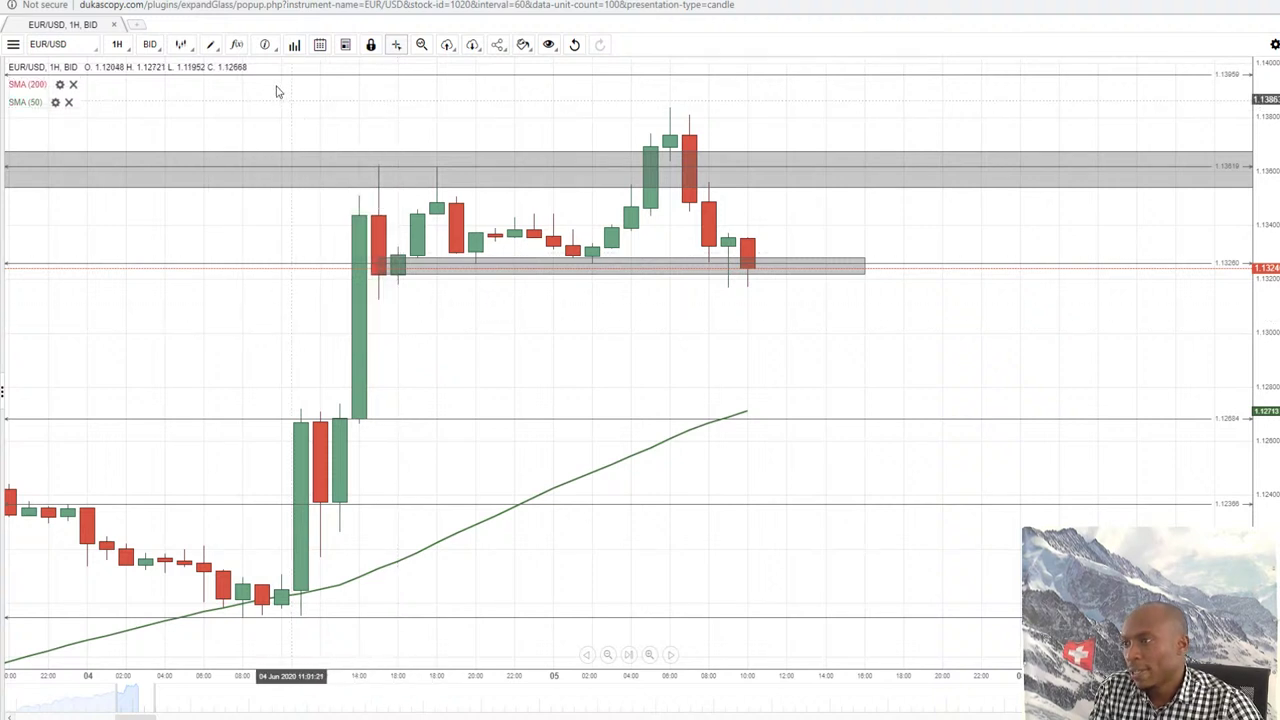
Draw a rectangle directly beneath the 1.13260 zone, matching its width, to extend the support area down to the nearby candle lows
click(212, 44)
click(228, 155)
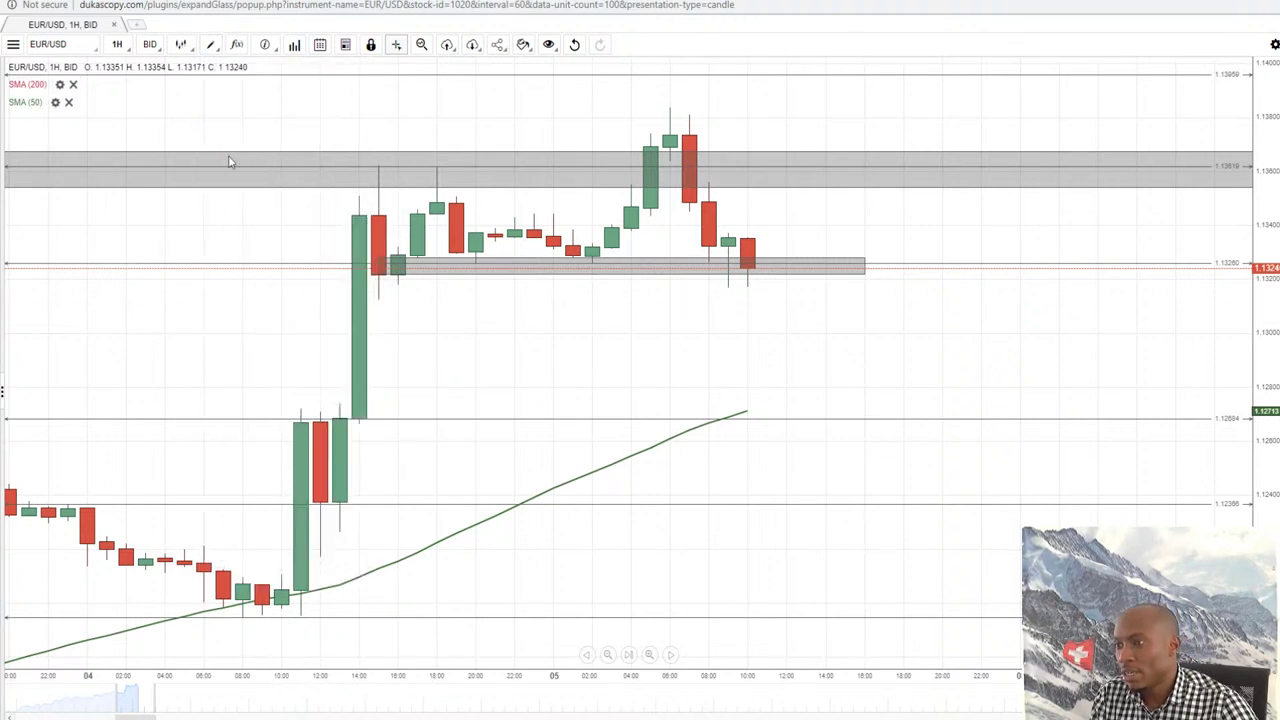
drag(378, 273, 866, 297)
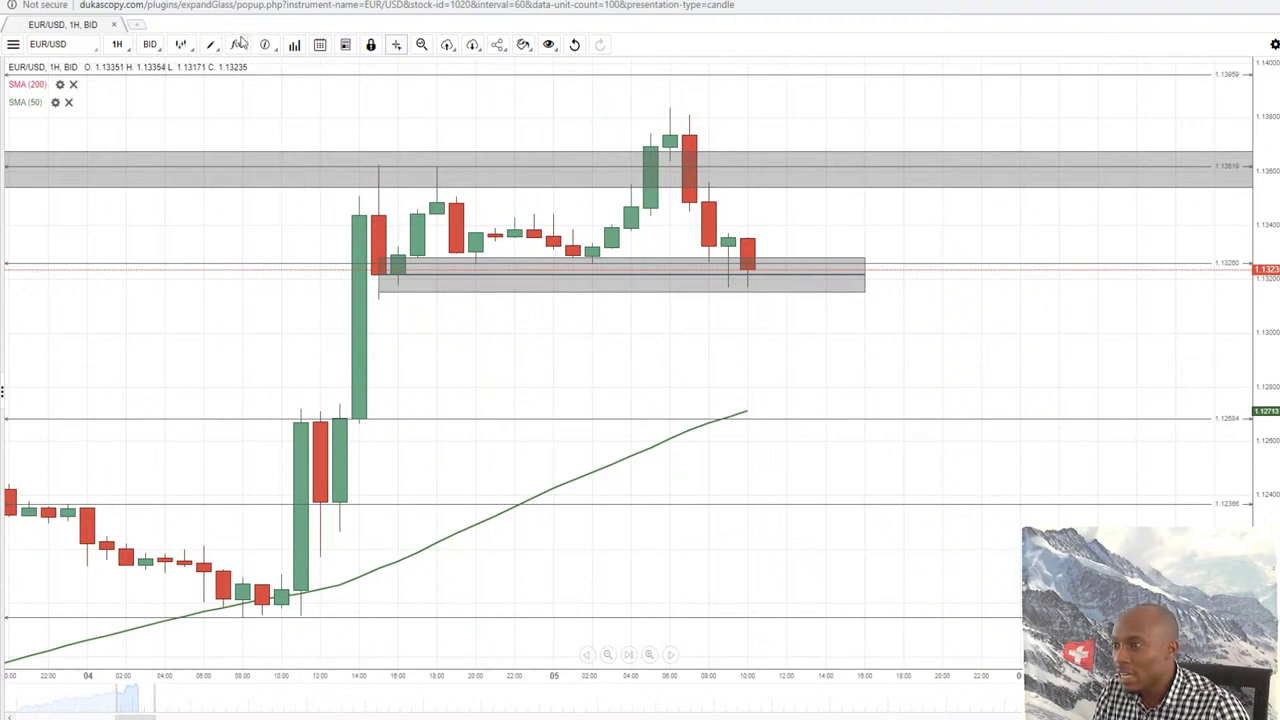
Measure the downward price distance from just below the extended support zone, about 1.13123, to about 1.12707 above the next horizontal level
click(210, 44)
click(232, 556)
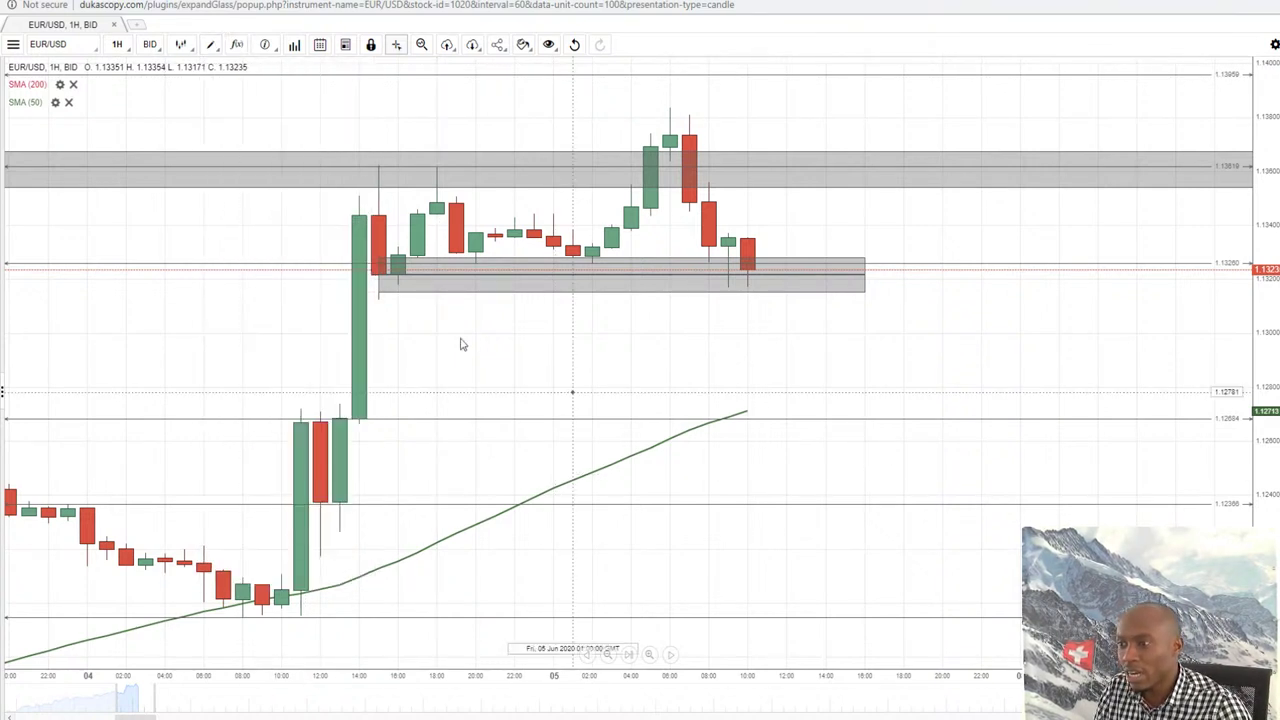
mouse_move(377, 302)
mouse_down()
mouse_move(383, 363)
mouse_move(436, 415)
mouse_up()
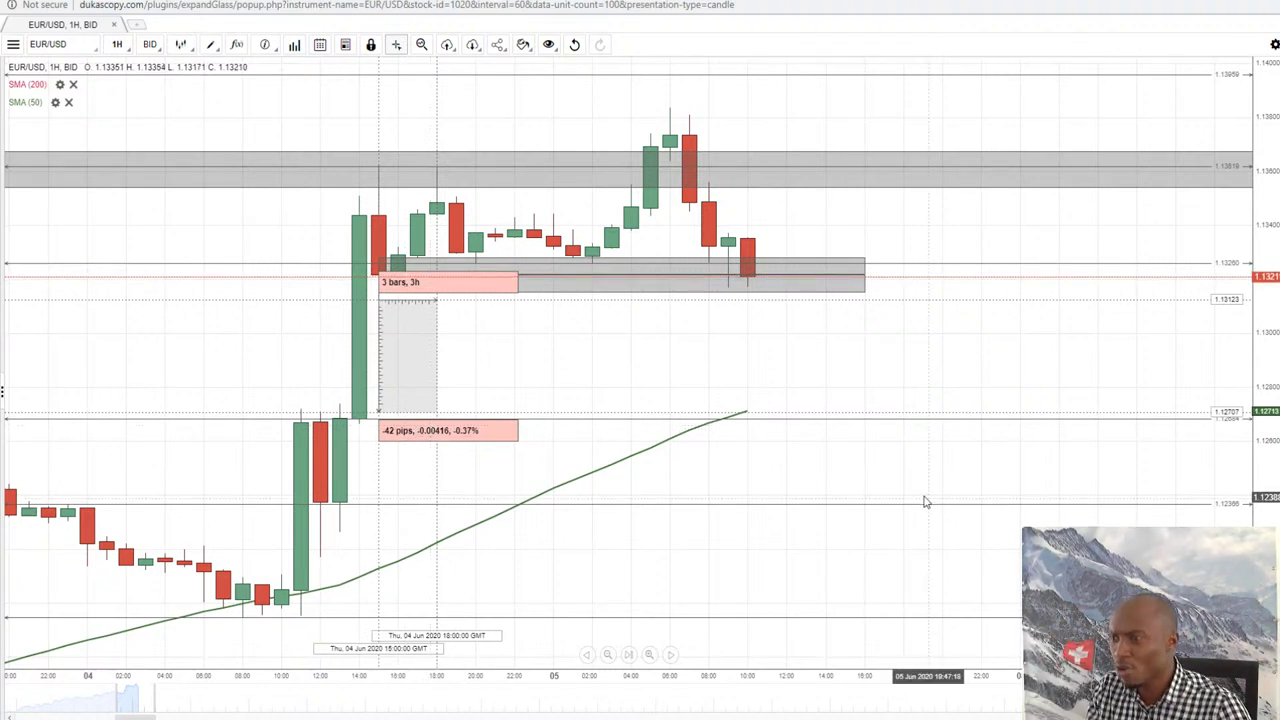
Switch the EUR/USD chart to the 30-minute period and bring its latest candles into view
click(116, 45)
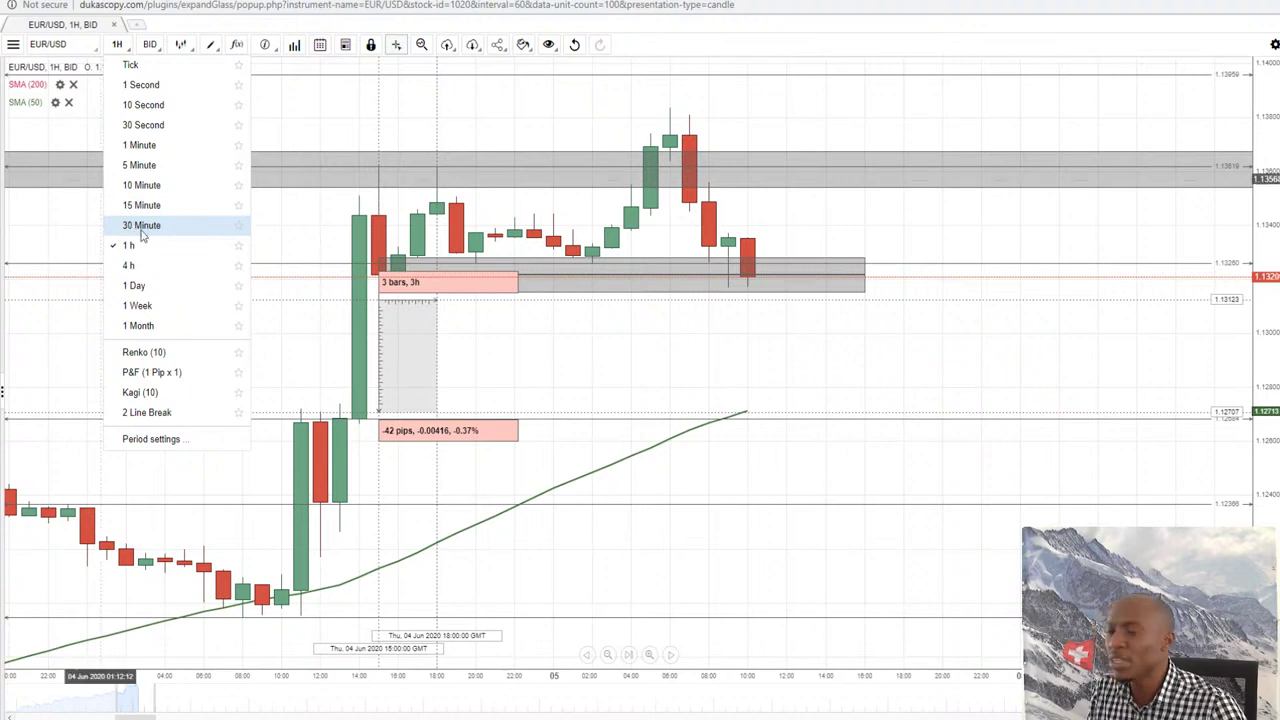
click(130, 208)
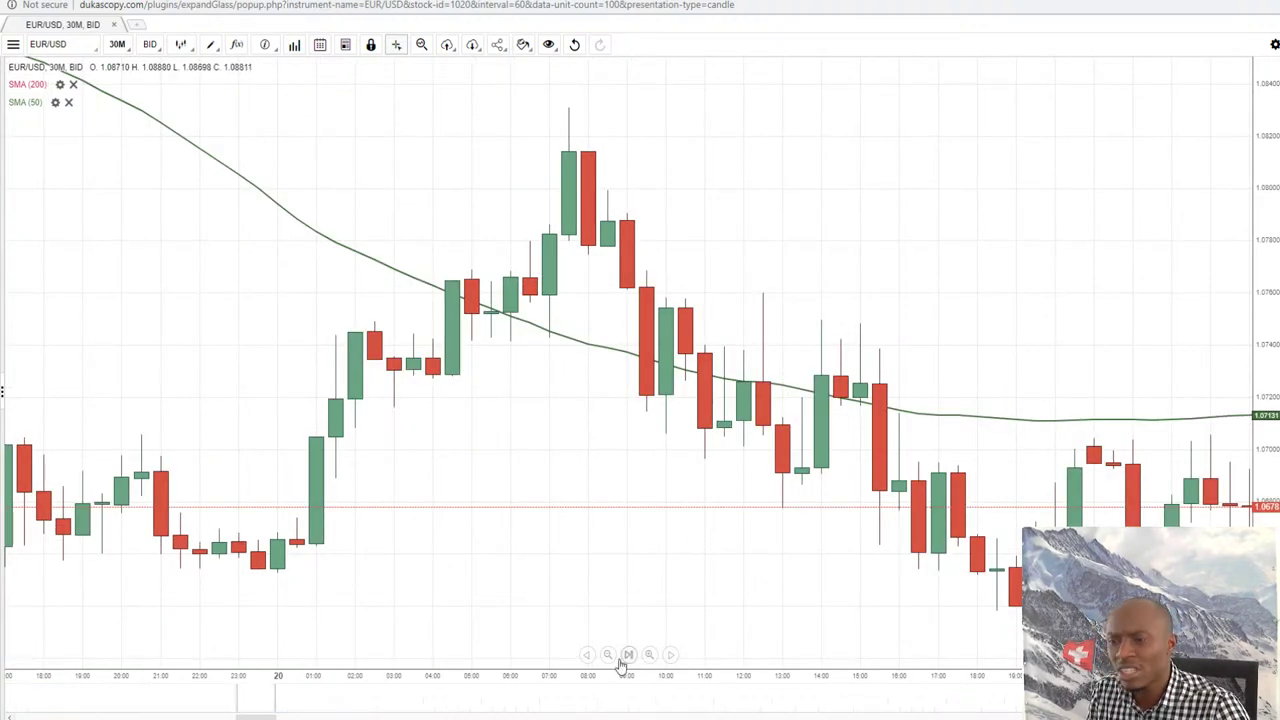
scroll(920, 503, down, 3)
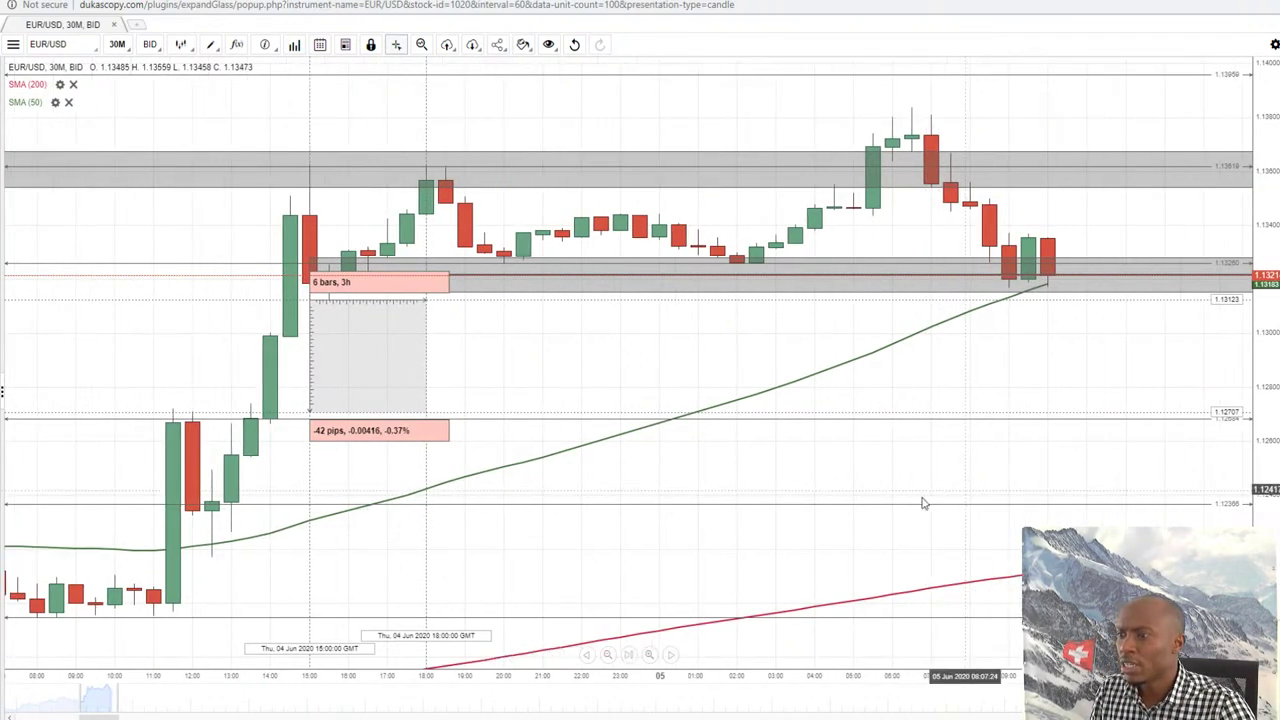